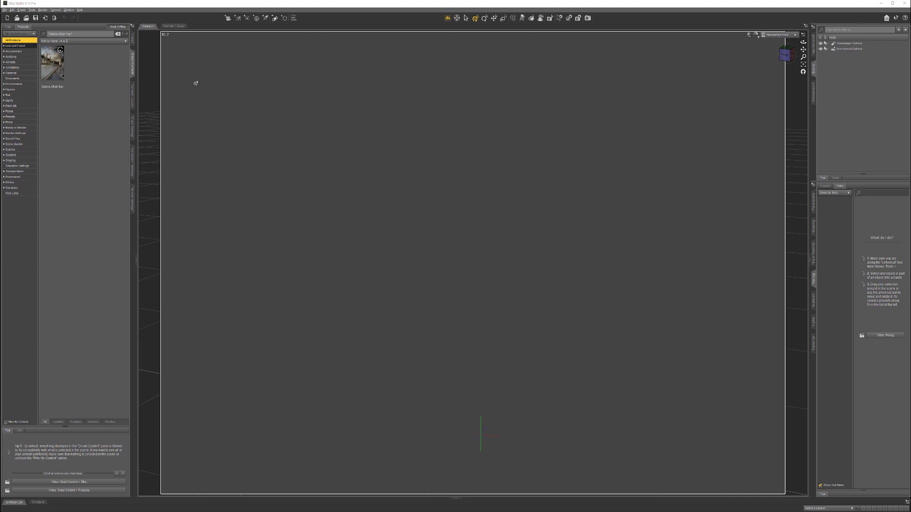
Load the full-building preset from the product's Lost and Found category without saving changes to the current scene.
double_click(53, 73)
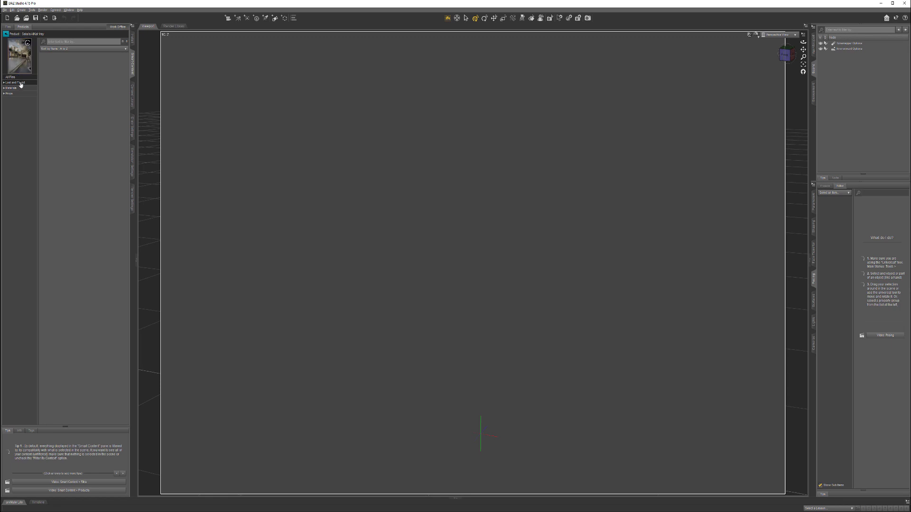
click(17, 93)
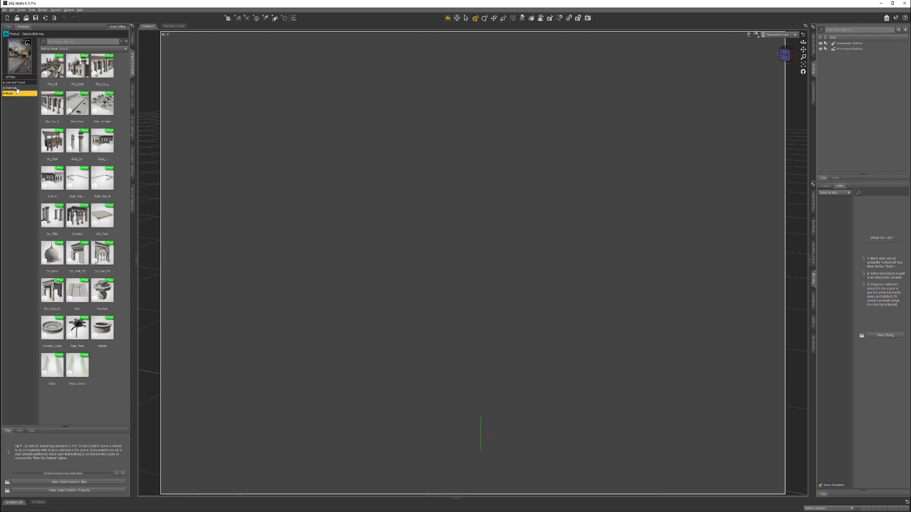
click(17, 88)
click(22, 83)
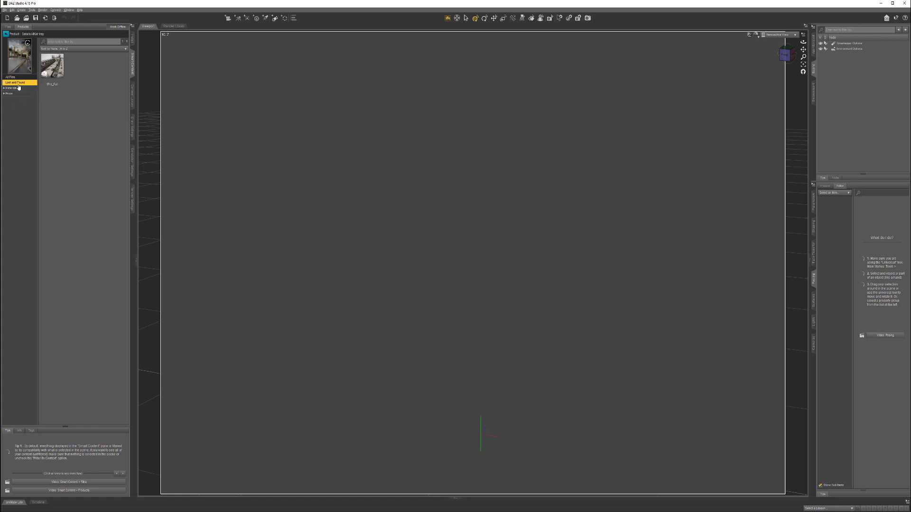
double_click(51, 68)
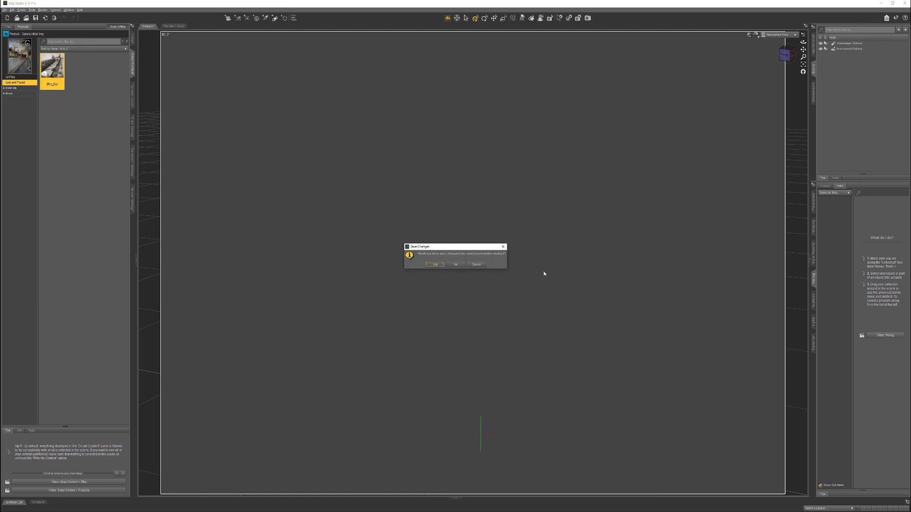
click(455, 265)
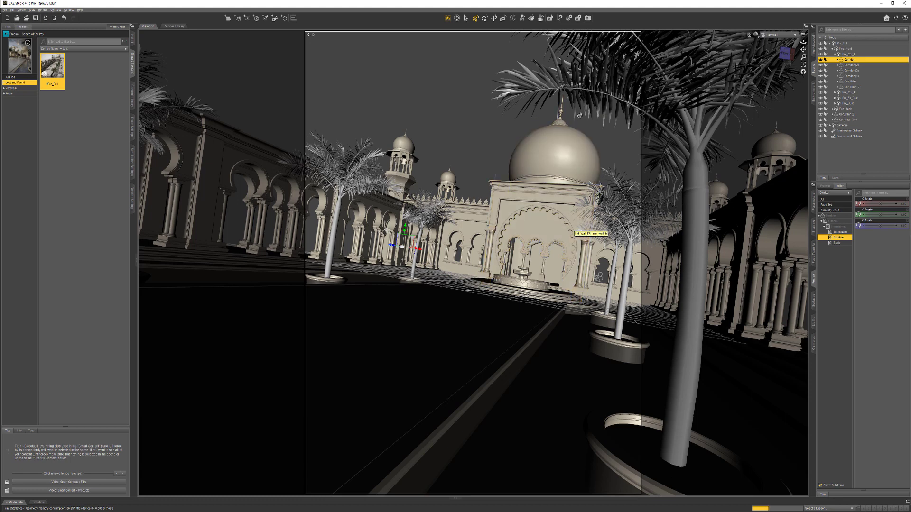
Look at the courtyard and domed building from a turned, wider angle in the rendered preview.
drag(780, 60, 722, 62)
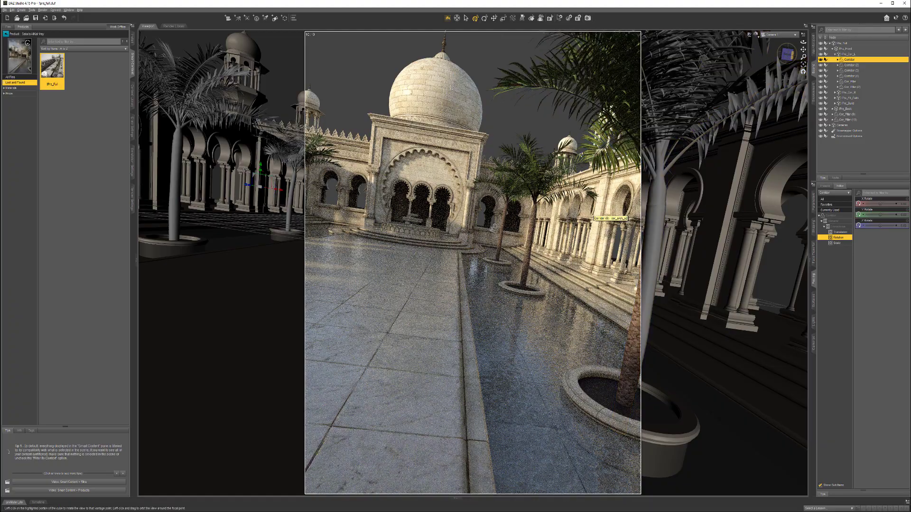
scroll(483, 256, down, 1)
scroll(484, 256, down, 6)
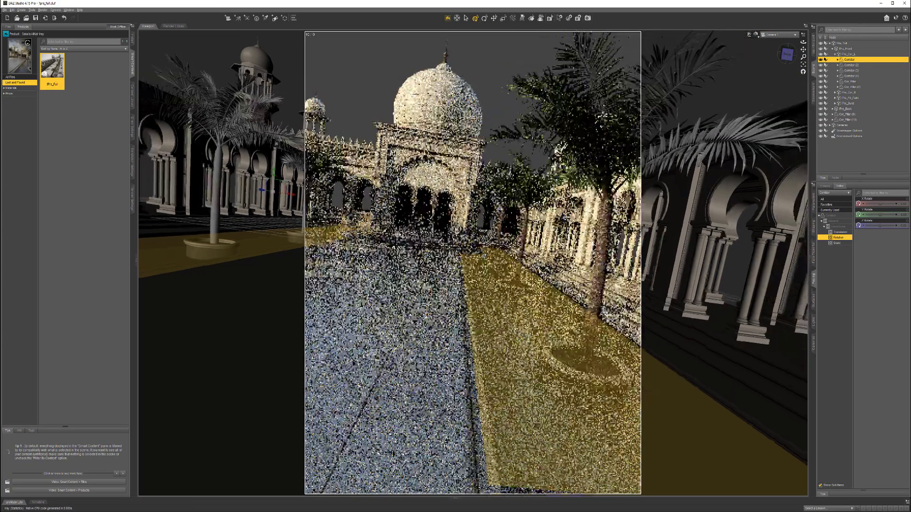
scroll(482, 256, down, 8)
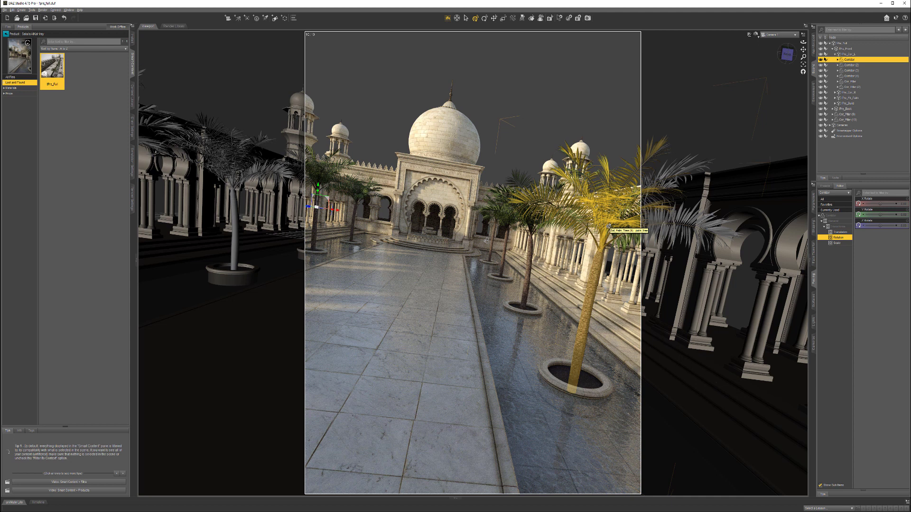
Look through the complete list of render settings down to the environment and ground options.
click(132, 198)
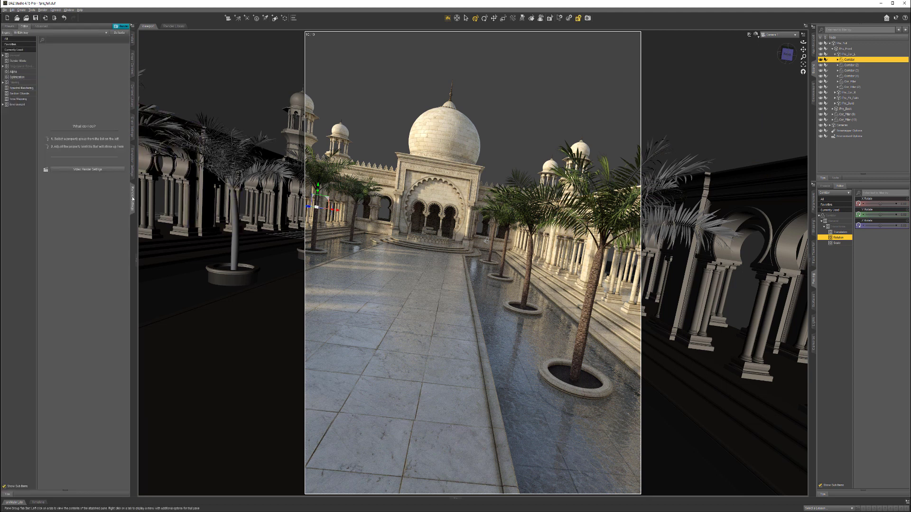
click(19, 38)
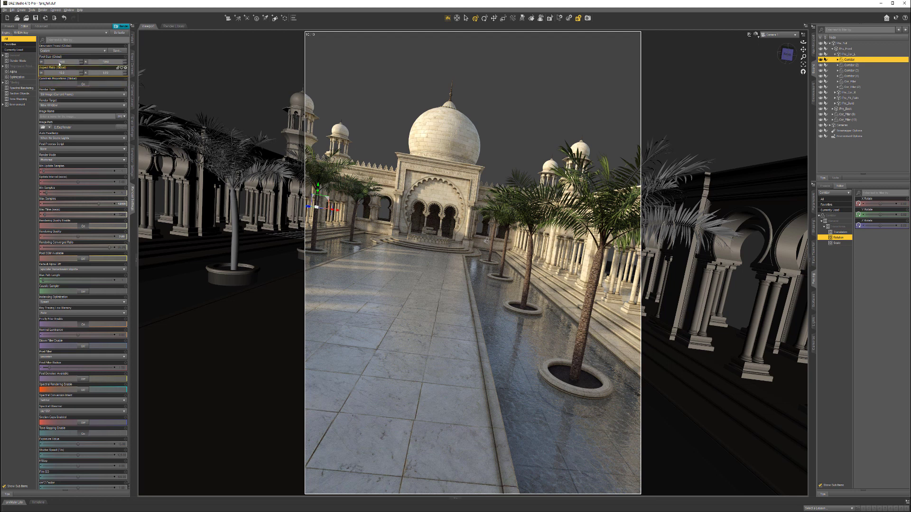
scroll(104, 229, down, 20)
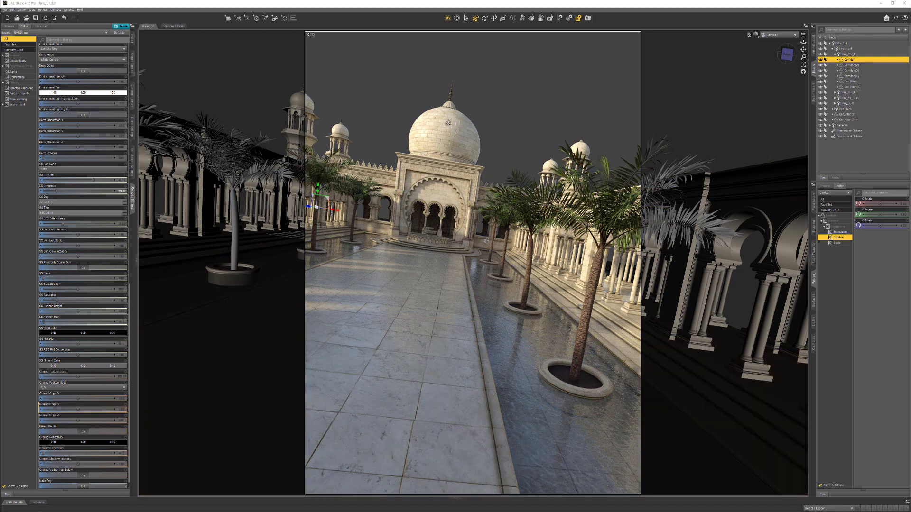
Switch the viewport to Smooth Shaded and view through Camera 2, framing the whole domed entrance and fountain.
click(759, 37)
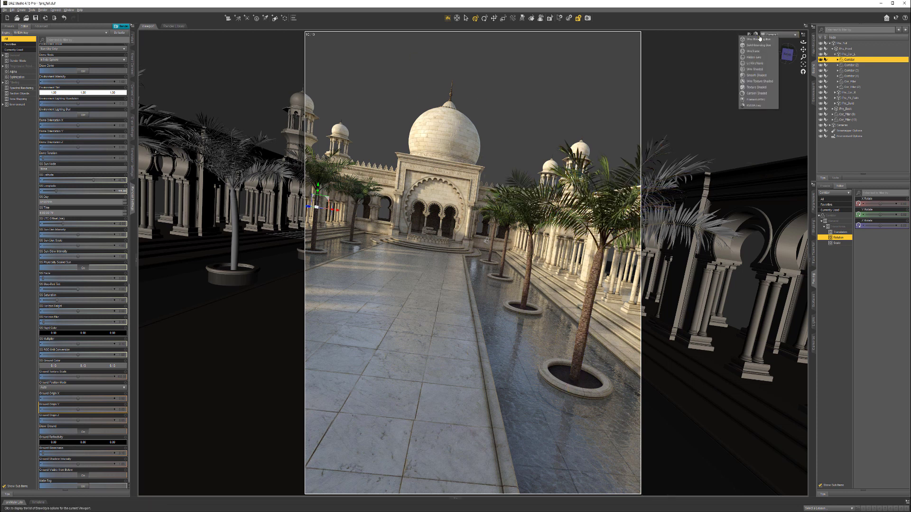
click(762, 75)
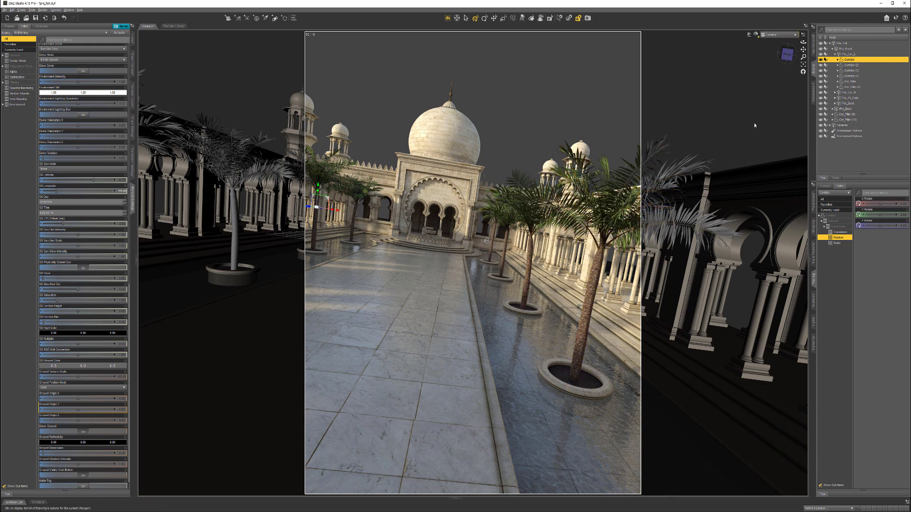
click(785, 35)
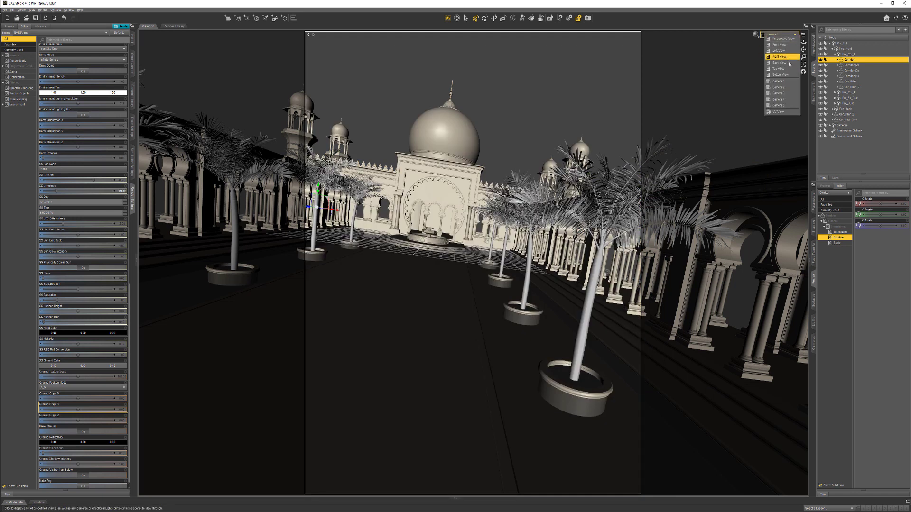
click(788, 87)
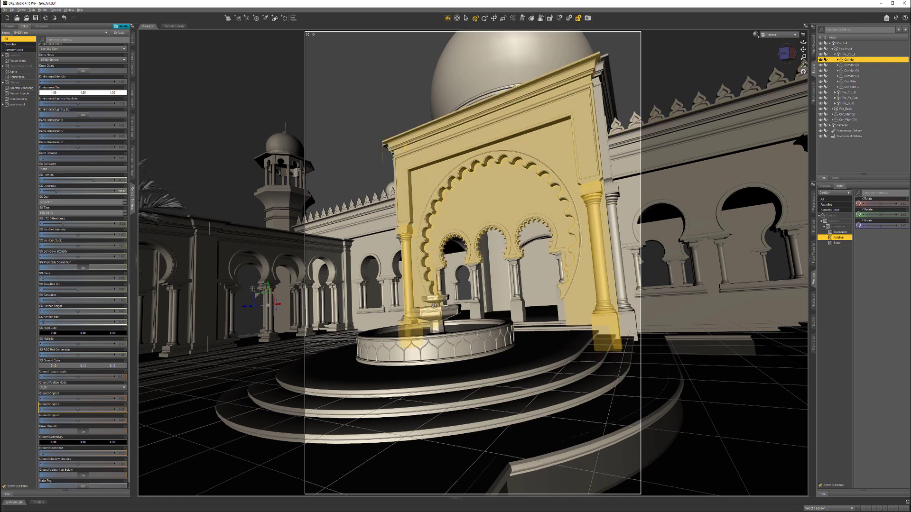
scroll(436, 301, down, 4)
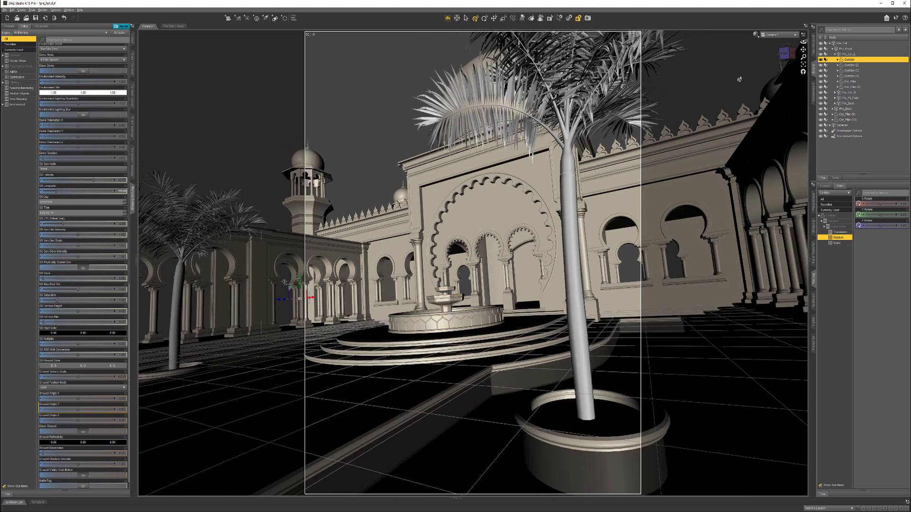
mouse_move(784, 56)
mouse_down()
mouse_move(806, 57)
mouse_move(789, 54)
mouse_up()
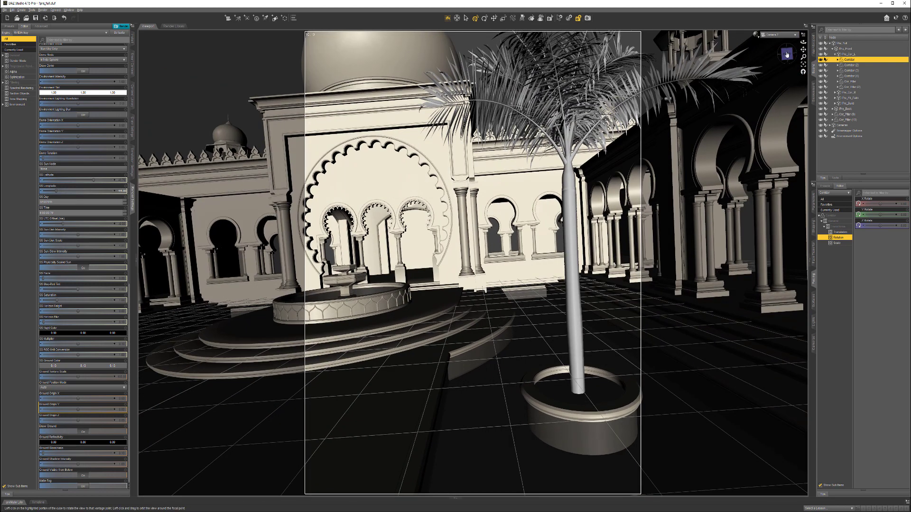
scroll(549, 250, down, 5)
scroll(550, 250, down, 8)
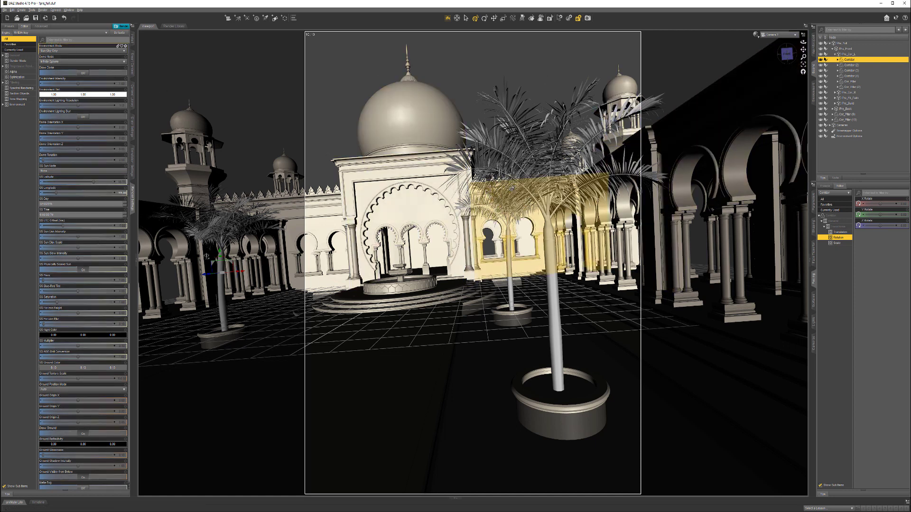
Select the top-level building group and save it as a Wavefront Object export named video-build.
click(829, 43)
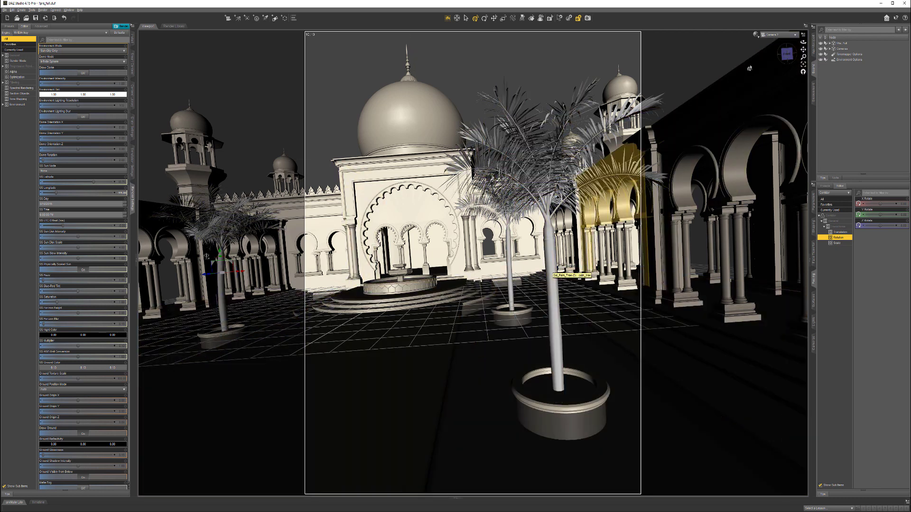
click(842, 43)
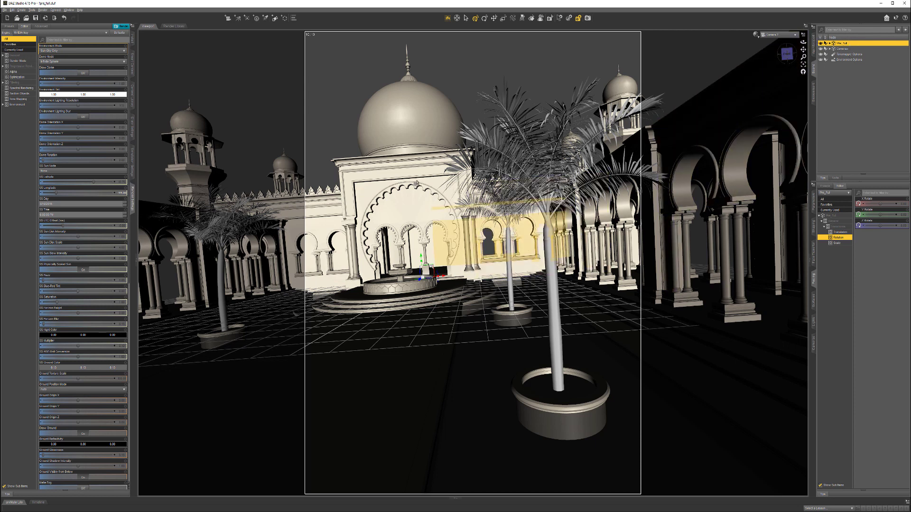
click(5, 10)
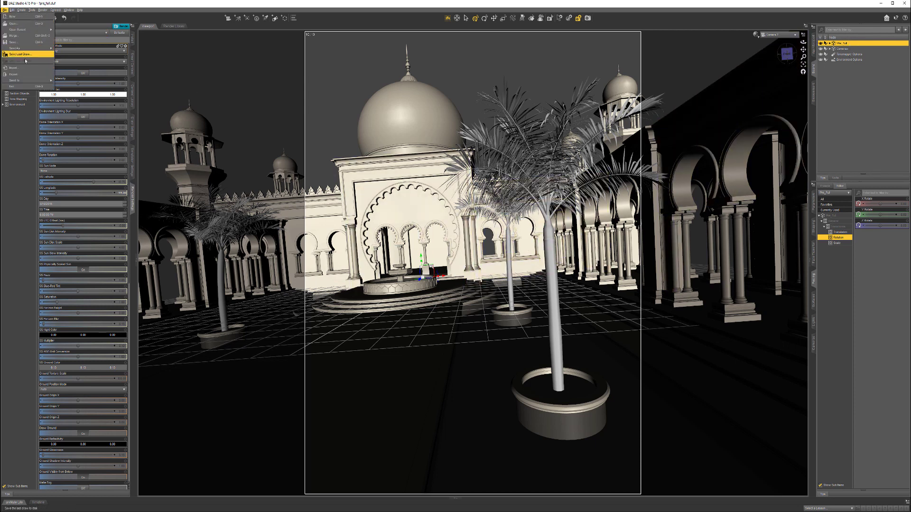
click(15, 75)
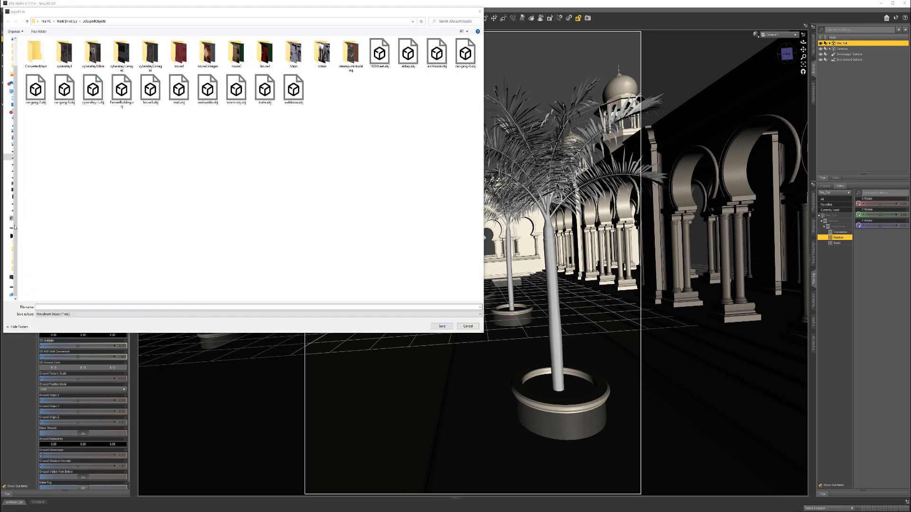
click(73, 308)
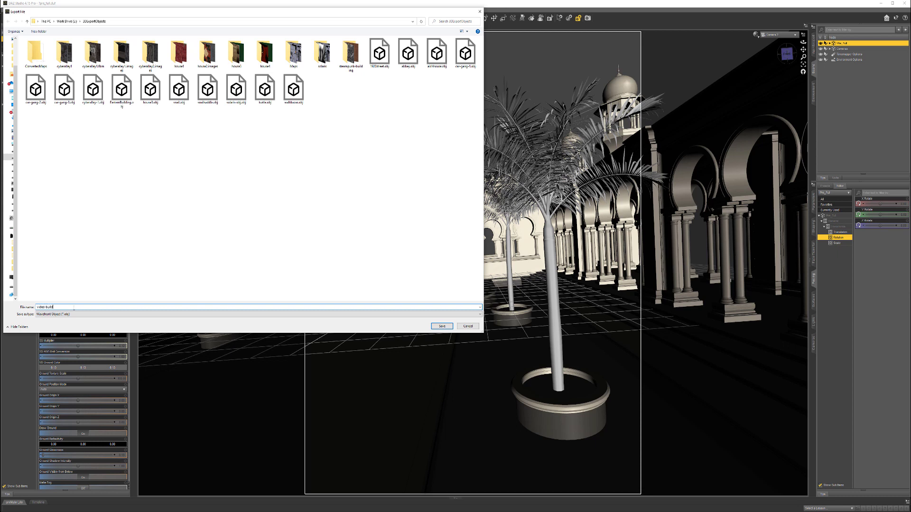
click(441, 326)
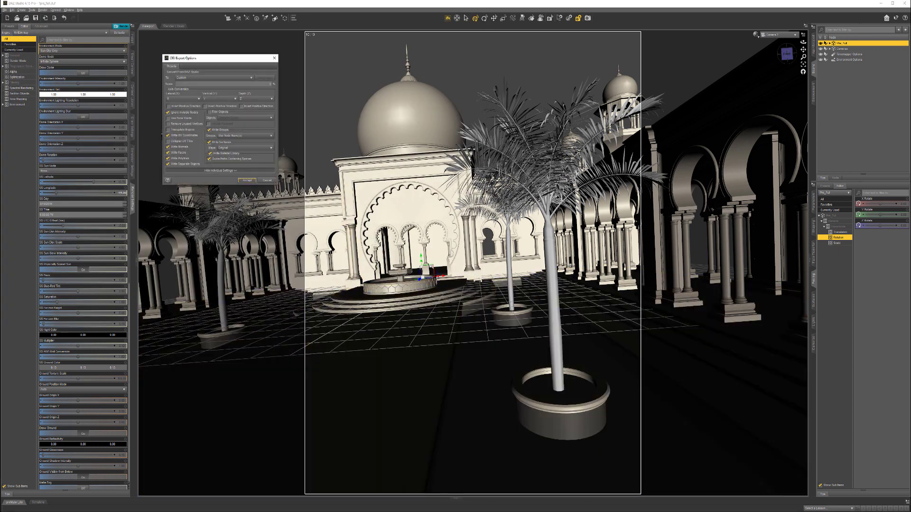
Go over the OBJ export options for facets, normals and texture maps, and accept them to export the building.
drag(232, 60, 419, 163)
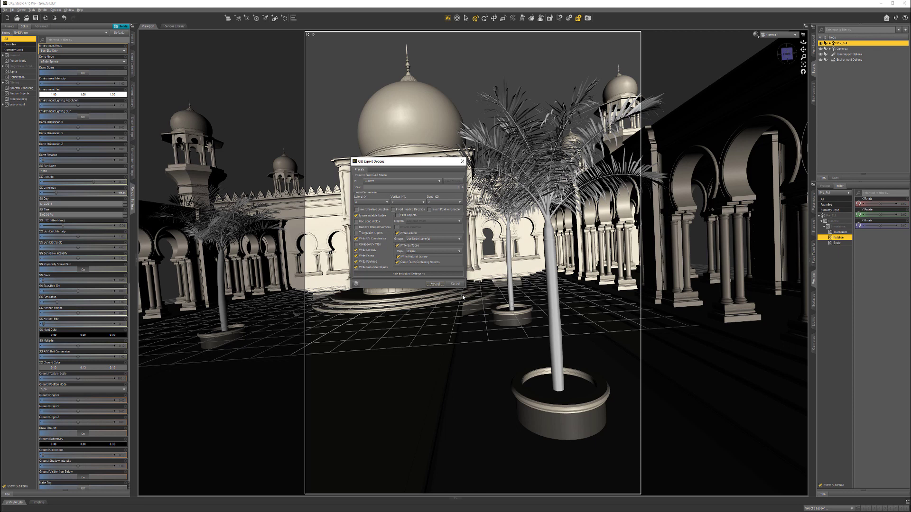
click(379, 257)
click(380, 257)
click(357, 250)
click(448, 263)
click(435, 284)
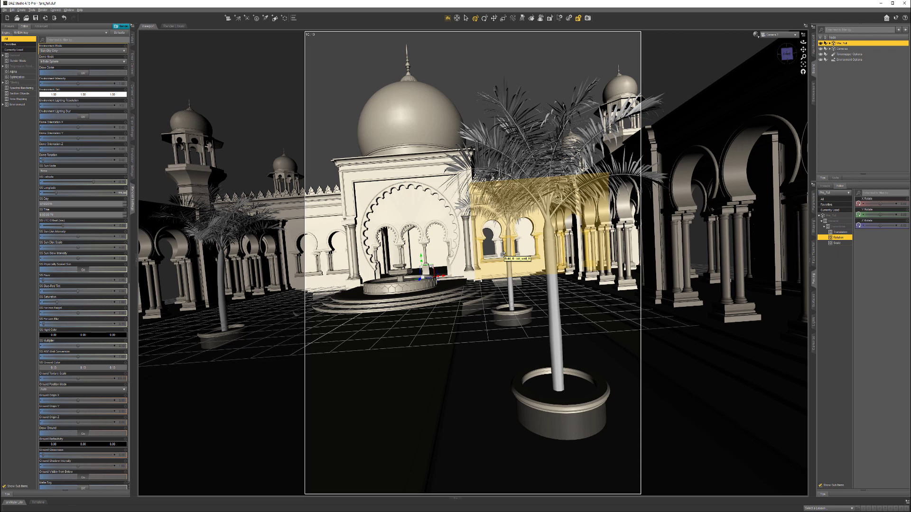
Switch to the Vue scene holding the eastern building and look over its file loading and import commands.
click(879, 4)
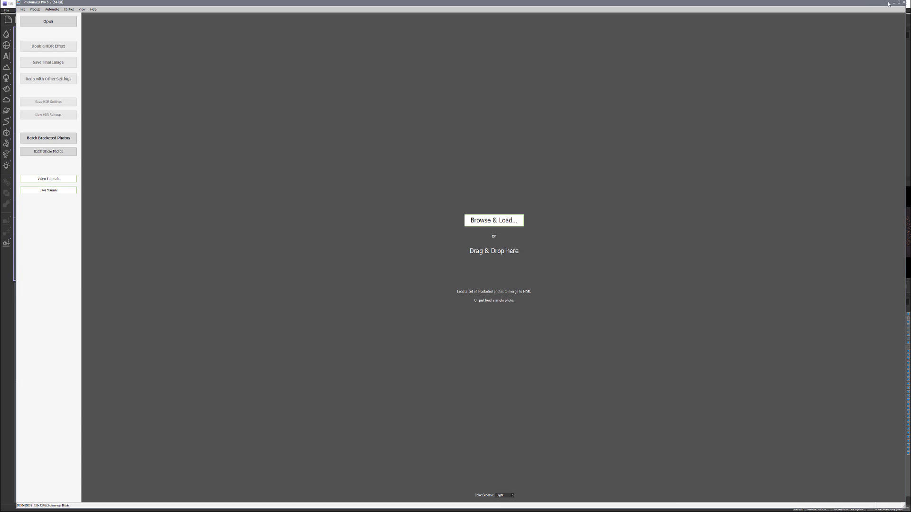
click(893, 3)
right_drag(353, 165, 336, 151)
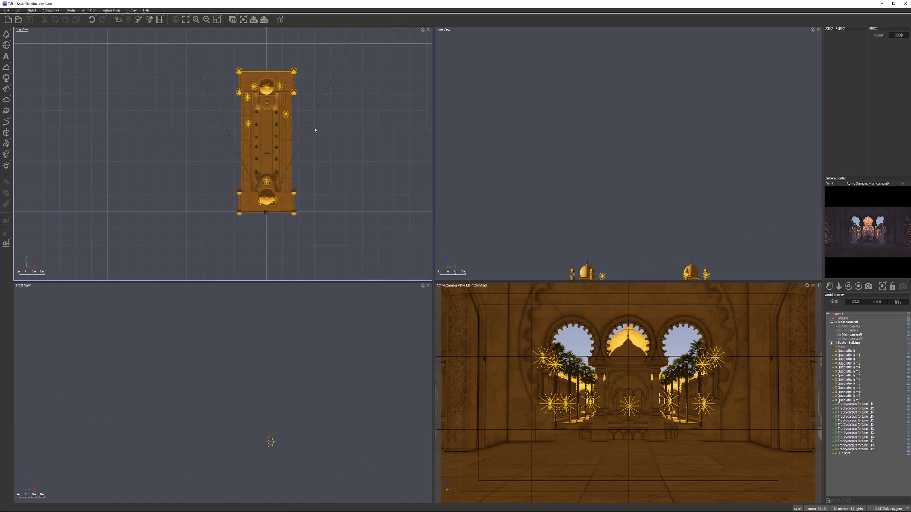
click(7, 10)
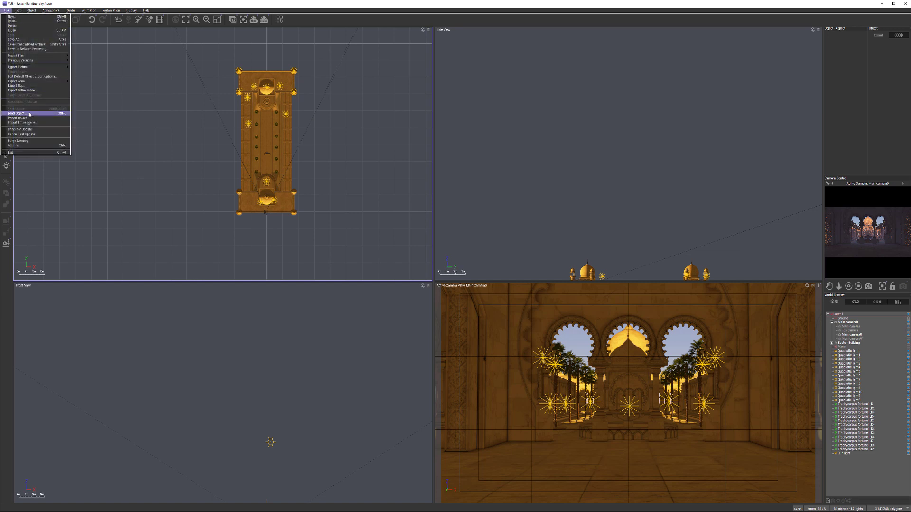
click(333, 147)
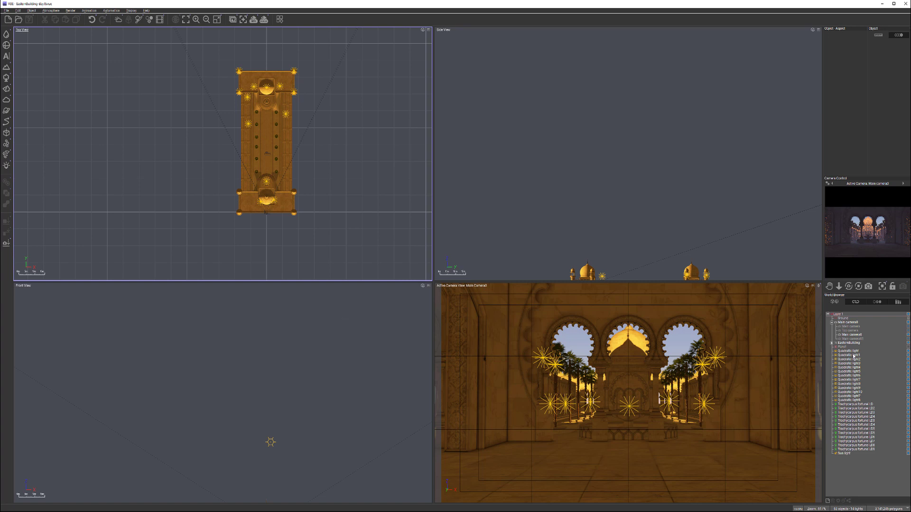
Delete all the quadratic lights from the scene's layer.
click(854, 355)
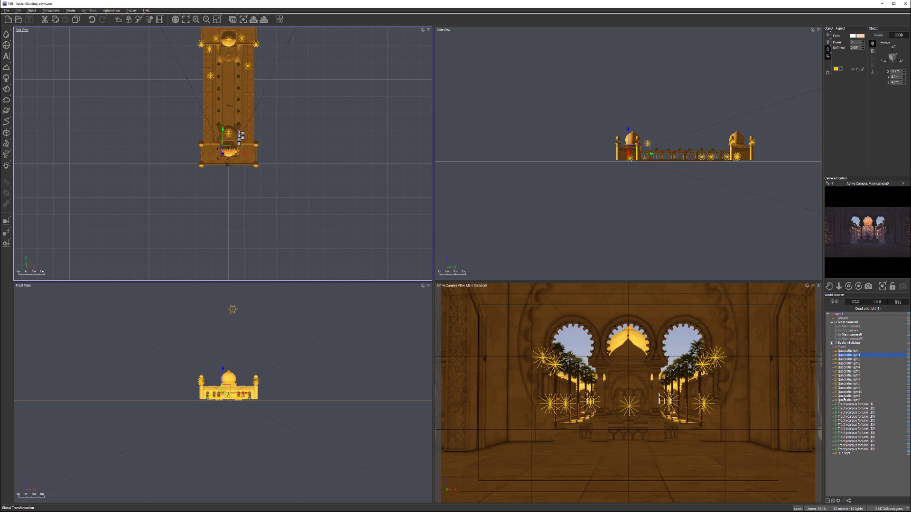
click(845, 400)
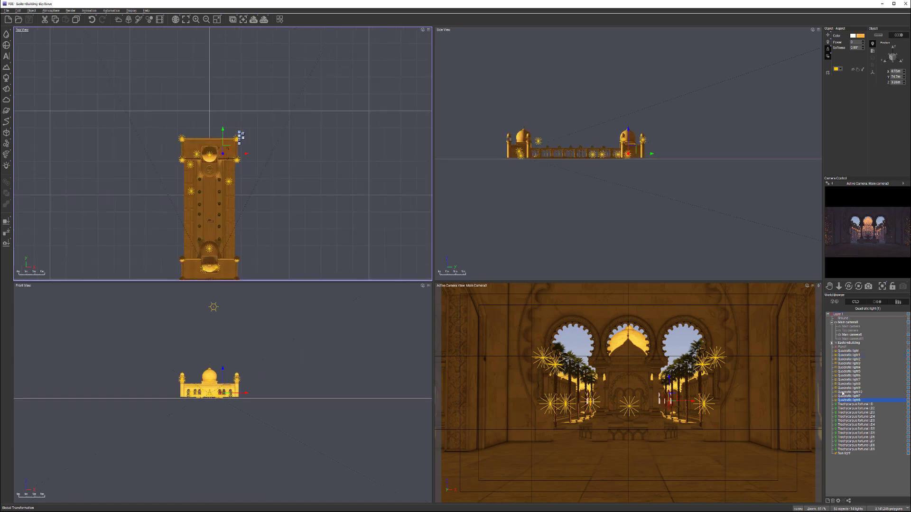
click(853, 351)
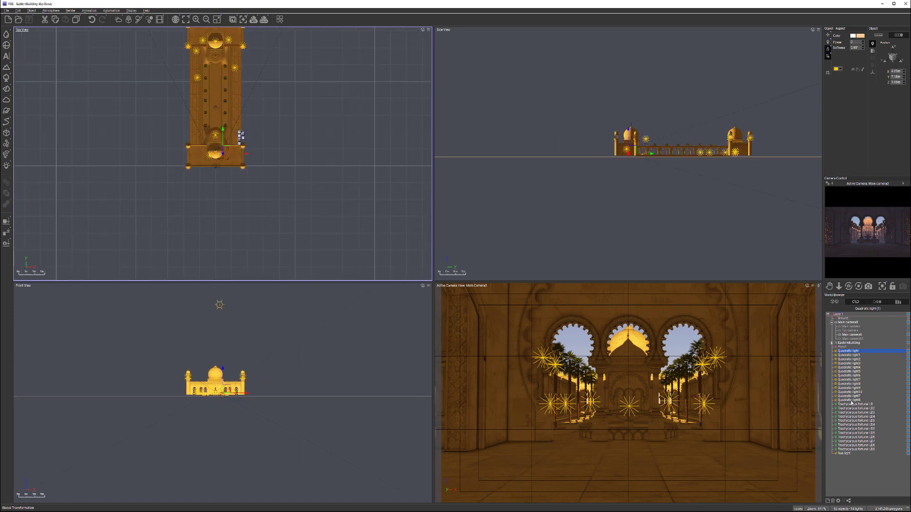
shift+click(839, 401)
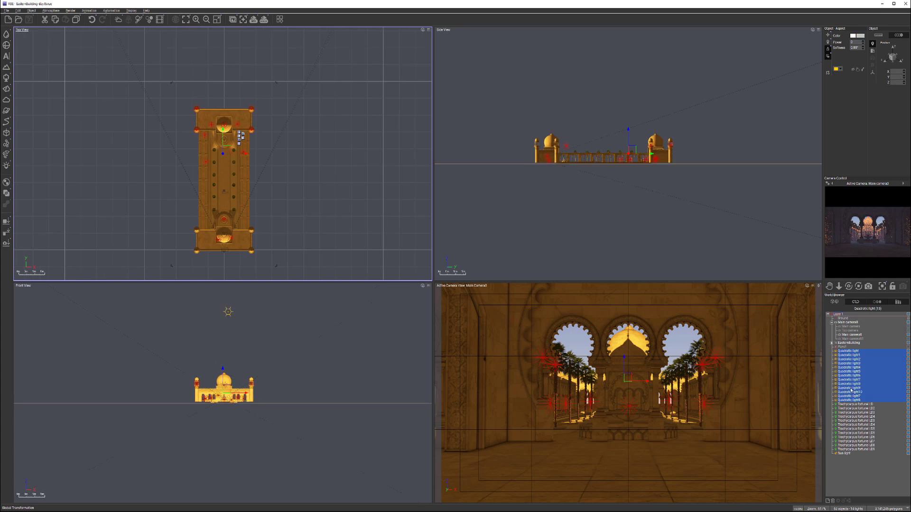
key(Delete)
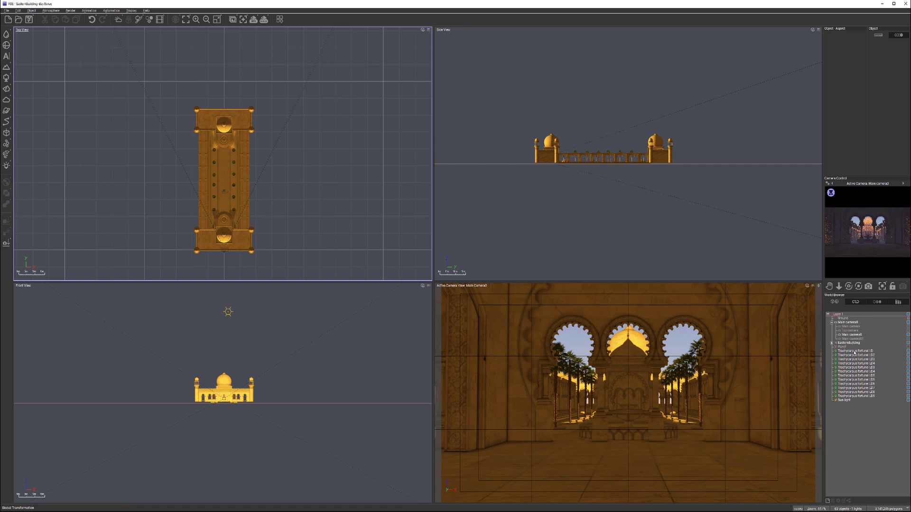
Select the scene's main camera and move it out of the building into the courtyard, behind a palm tree near the fountain.
scroll(258, 169, up, 8)
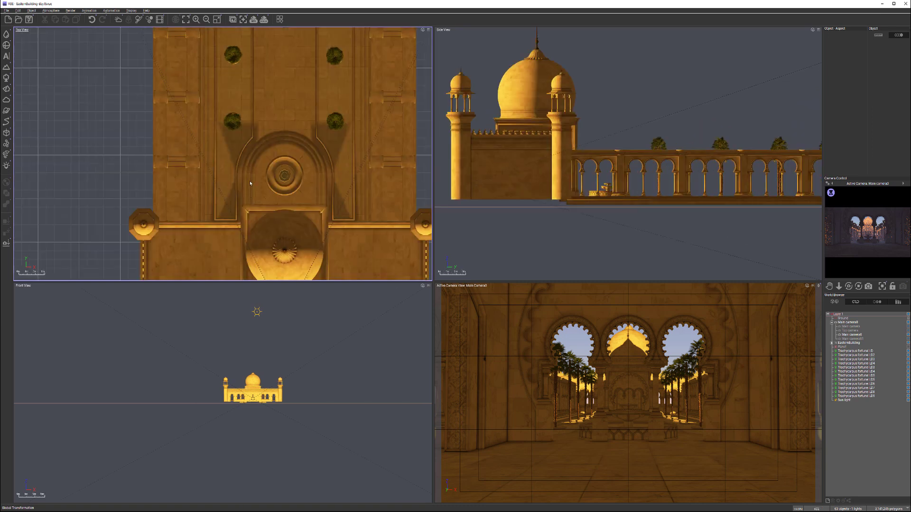
scroll(250, 180, up, 6)
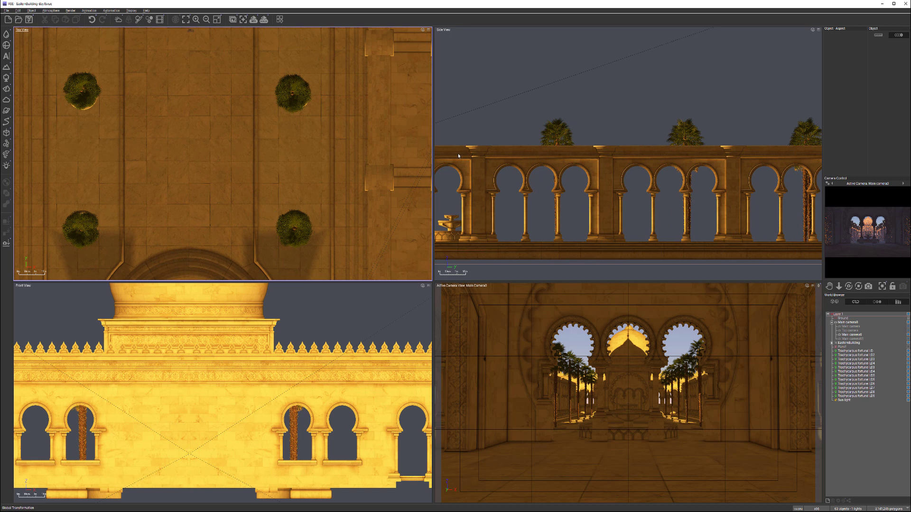
right_drag(566, 148, 612, 130)
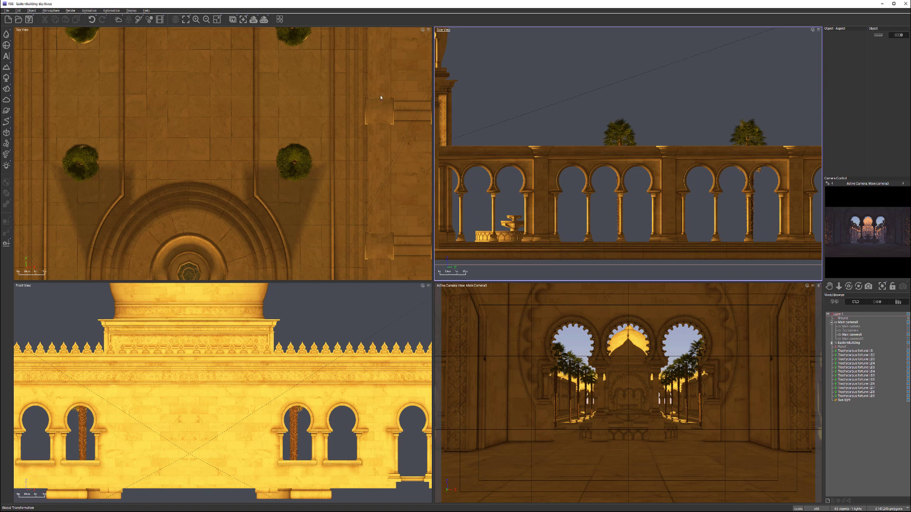
right_drag(381, 97, 330, 143)
right_drag(257, 90, 340, 101)
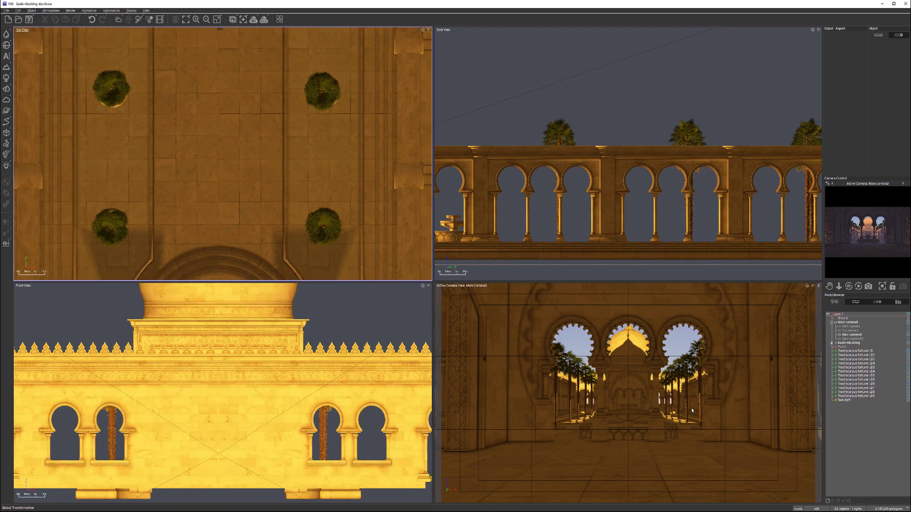
click(864, 335)
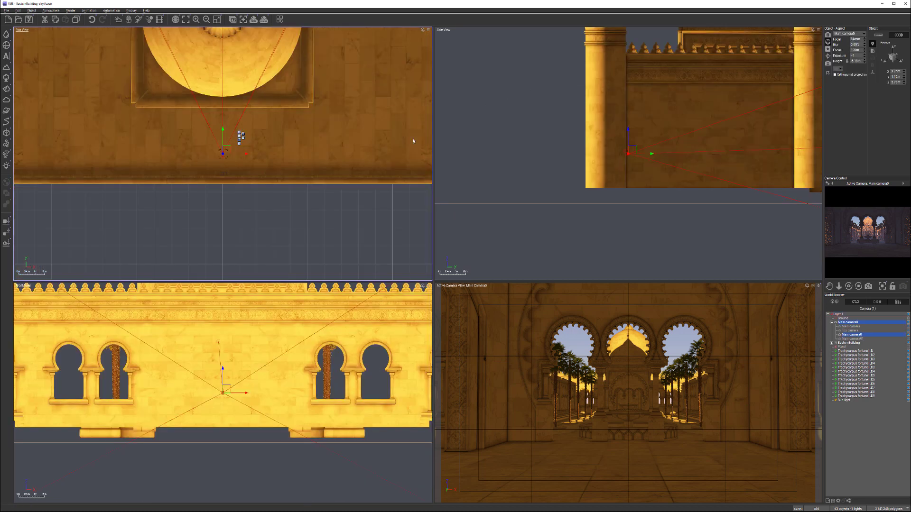
scroll(225, 221, down, 3)
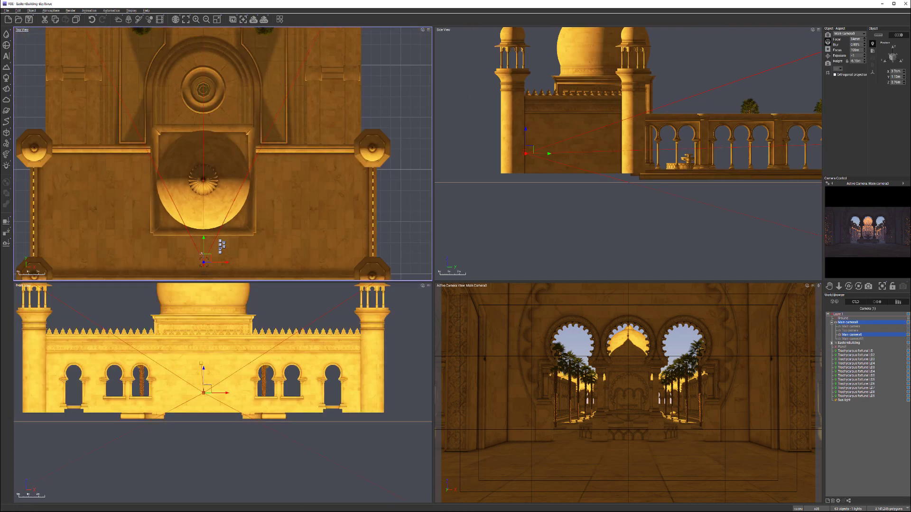
drag(208, 258, 268, 57)
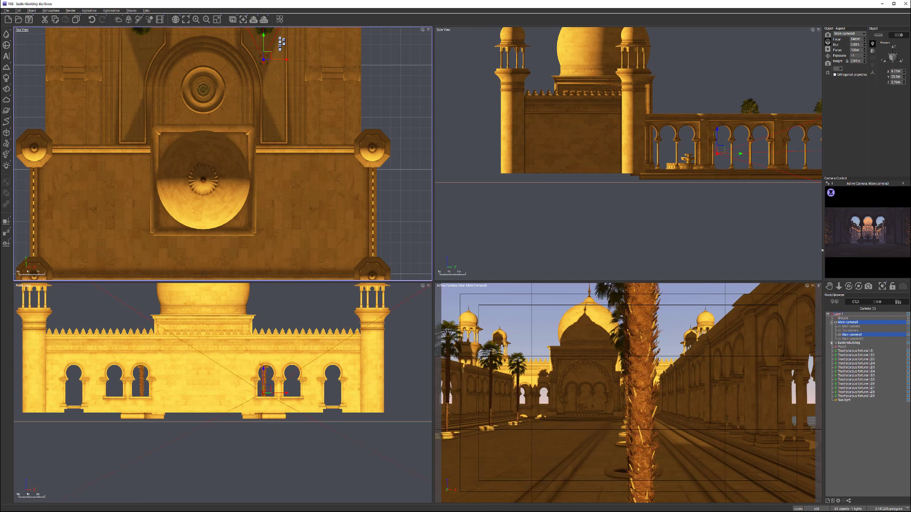
Widen the camera and object panels and enlarge the camera preview so the rendered view is much larger.
drag(822, 250, 668, 251)
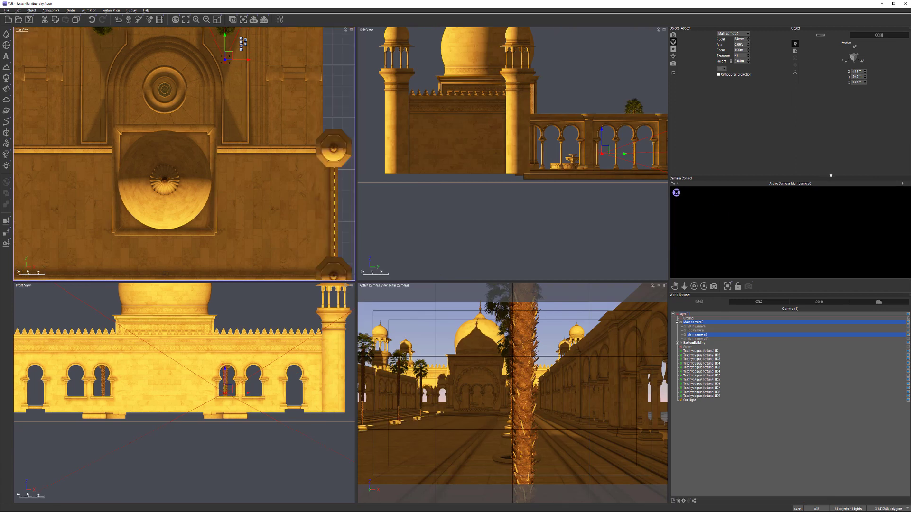
drag(830, 176, 830, 88)
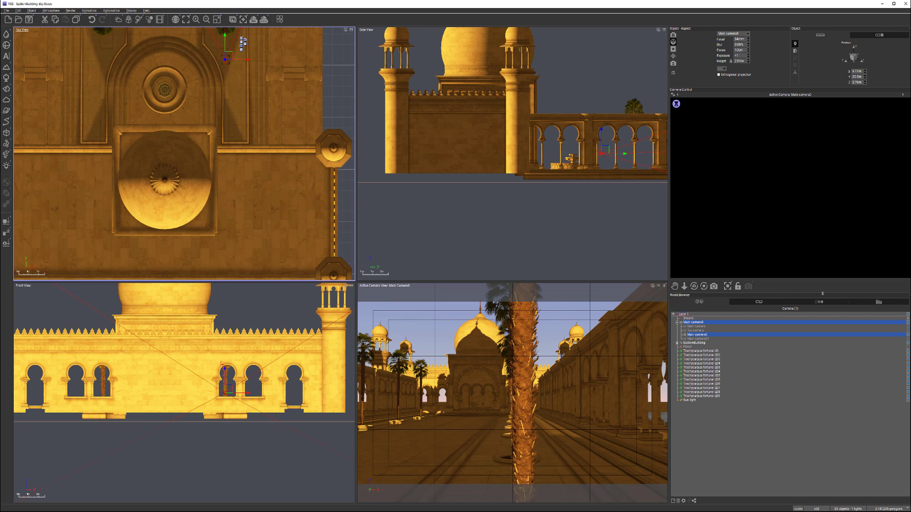
drag(826, 279, 830, 390)
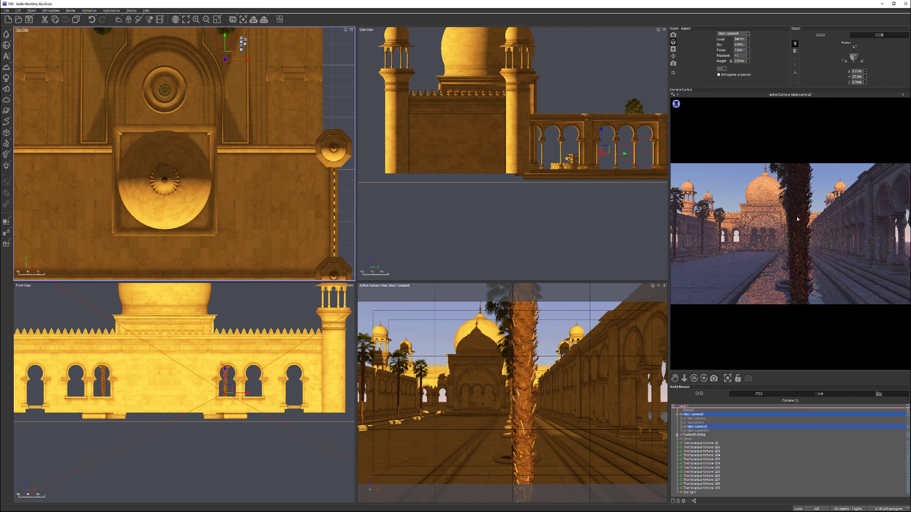
Raise the camera to the top of the arcade and move it back, facing the palm tree's crown.
right_drag(615, 153, 555, 204)
drag(545, 199, 523, 170)
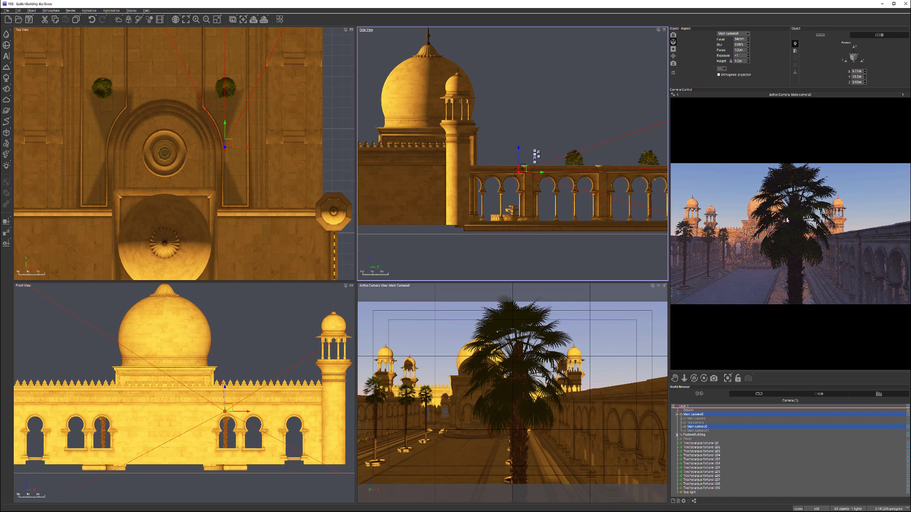
right_drag(565, 174, 584, 173)
Move the camera back beneath the dome, centre and lower it, and shift it forward to look past the fountain through the arches.
right_drag(207, 166, 283, 145)
scroll(283, 145, down, 4)
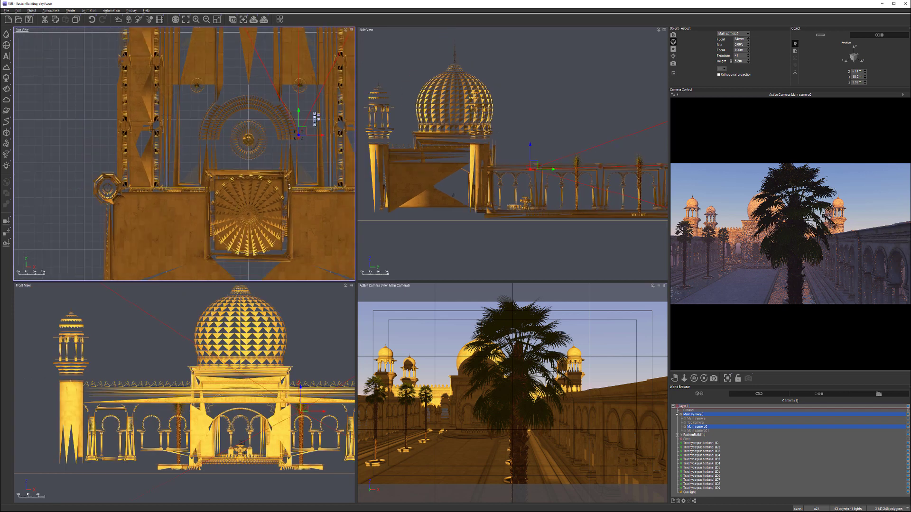
drag(301, 146, 267, 217)
drag(453, 162, 446, 180)
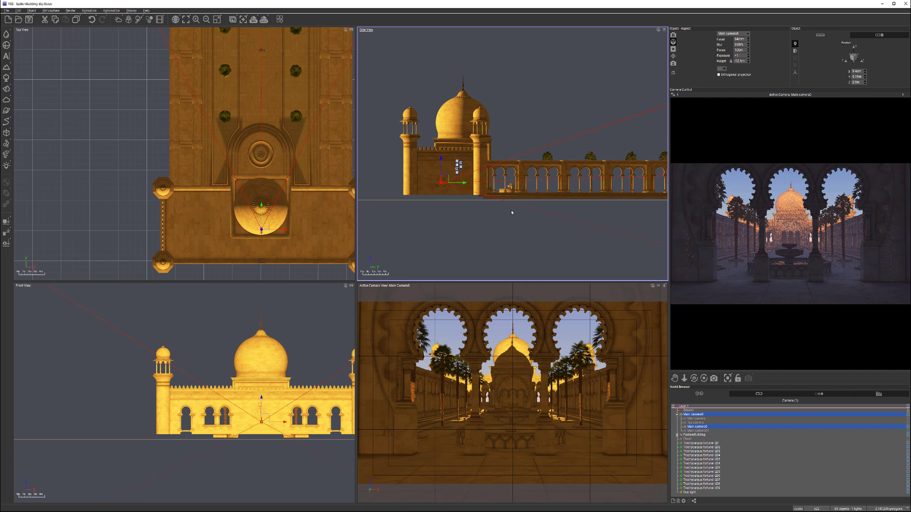
drag(463, 182, 490, 183)
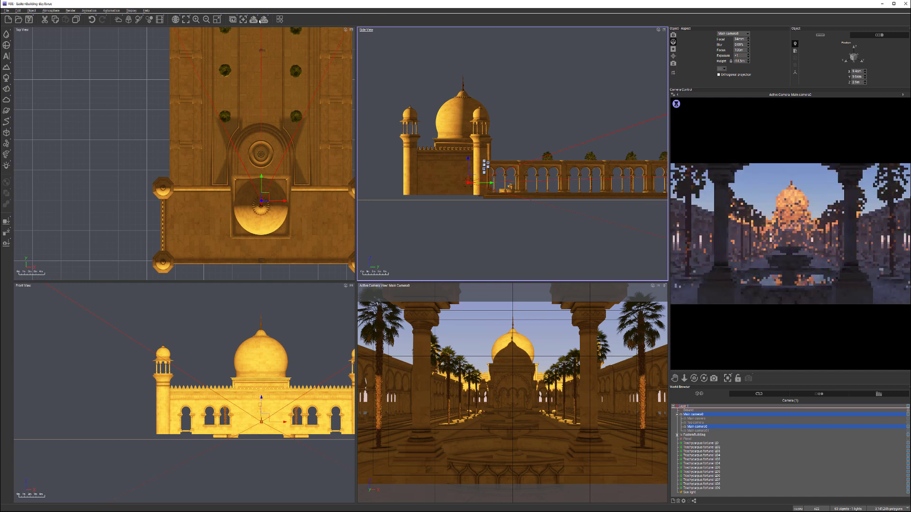
Set a custom portrait picture size in the render options, with the height greater than the width.
key(ctrl+F9)
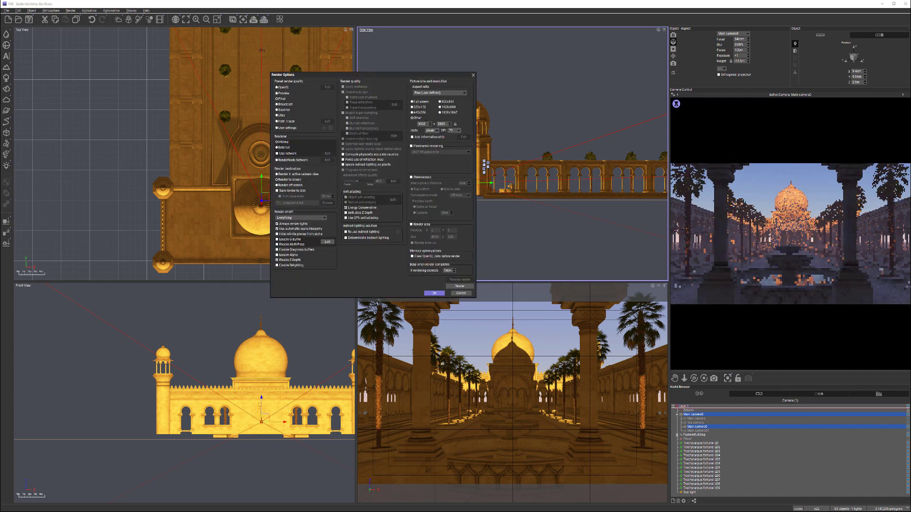
click(426, 123)
text(500)
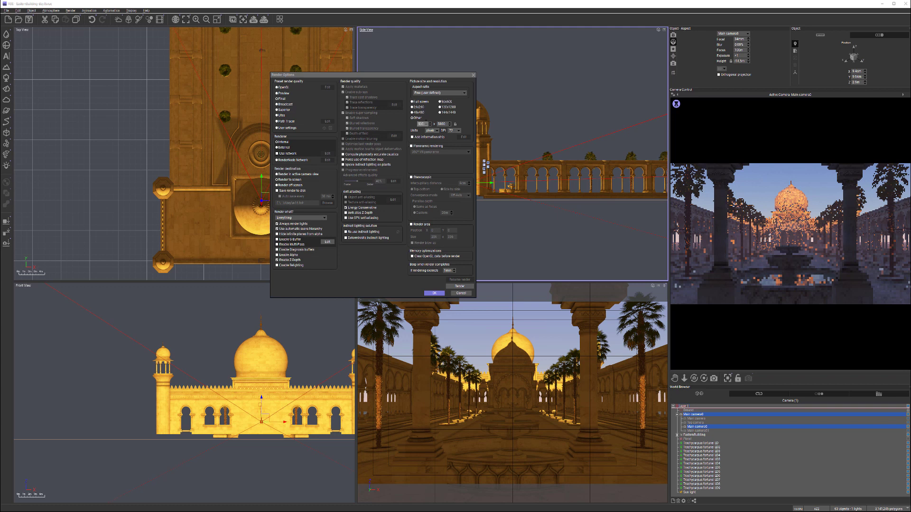
key(Tab)
text(9000)
key(Return)
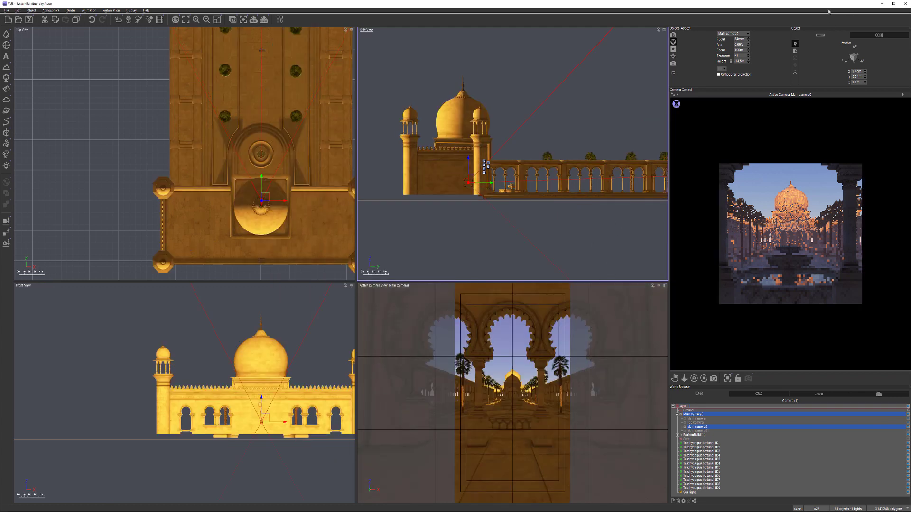
Adjust the main camera's focal length slightly, tilt the camera upward and refresh the preview render.
click(748, 41)
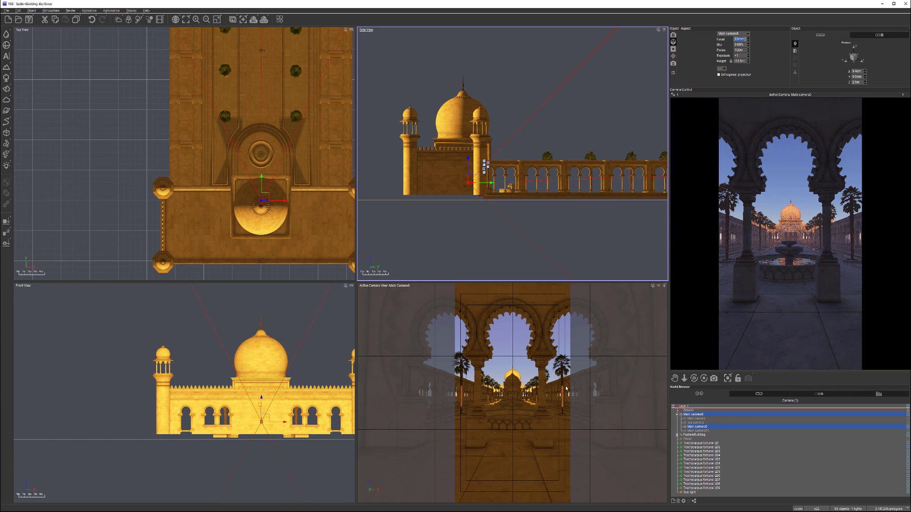
right_click(805, 247)
drag(693, 378, 694, 379)
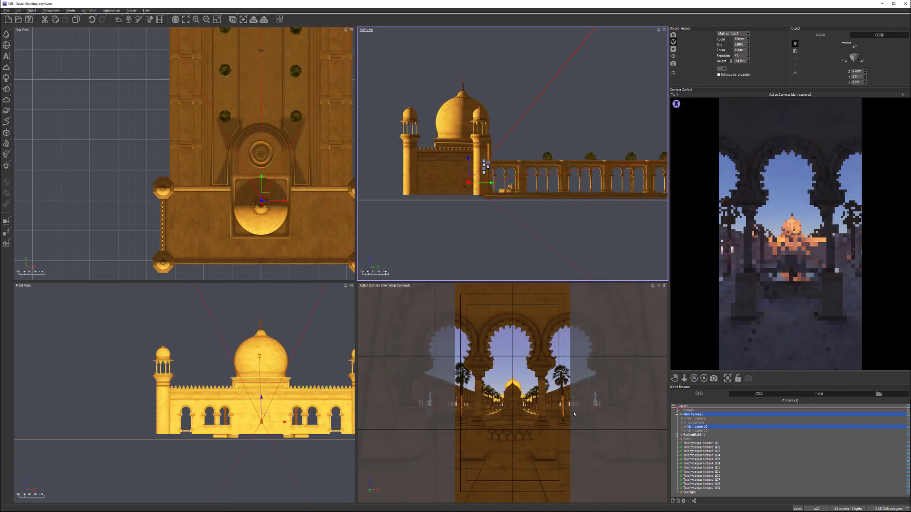
right_click(749, 228)
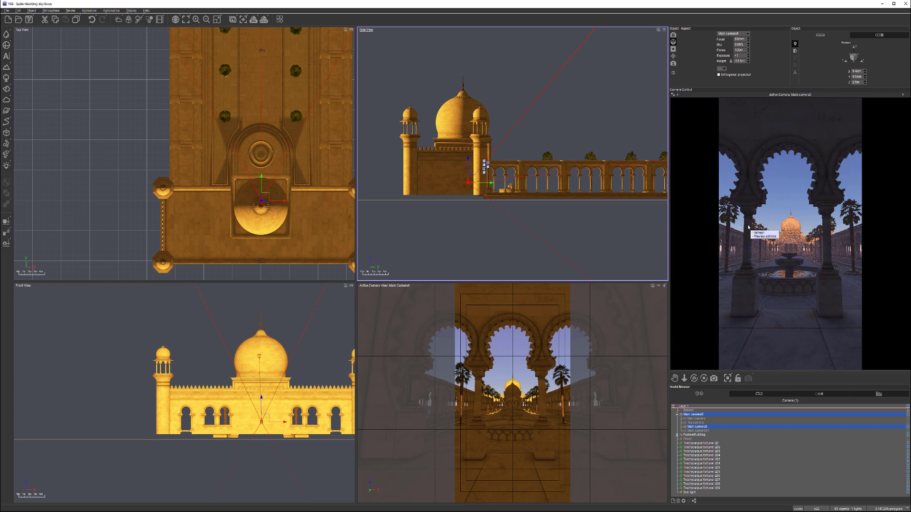
click(684, 283)
Nudge the camera along the building's central axis towards the fountain and raise it slightly.
click(292, 184)
drag(262, 173, 262, 173)
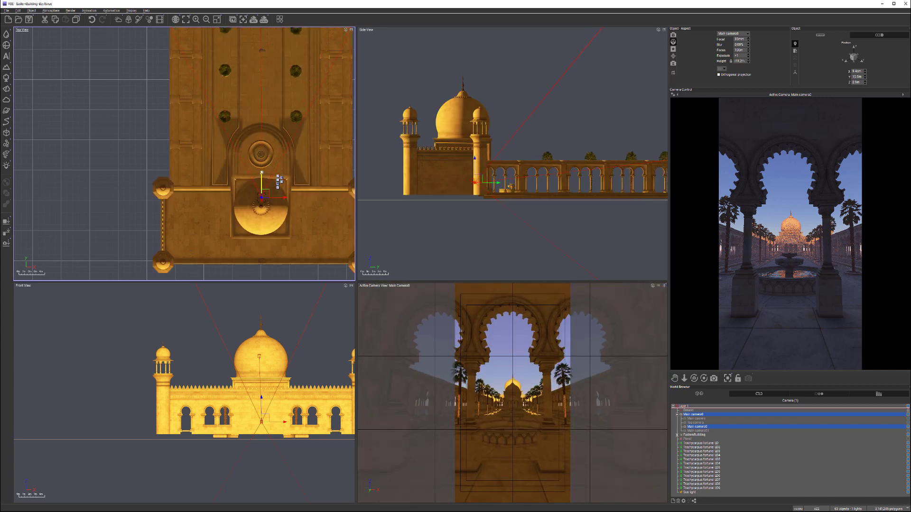
drag(489, 166, 488, 164)
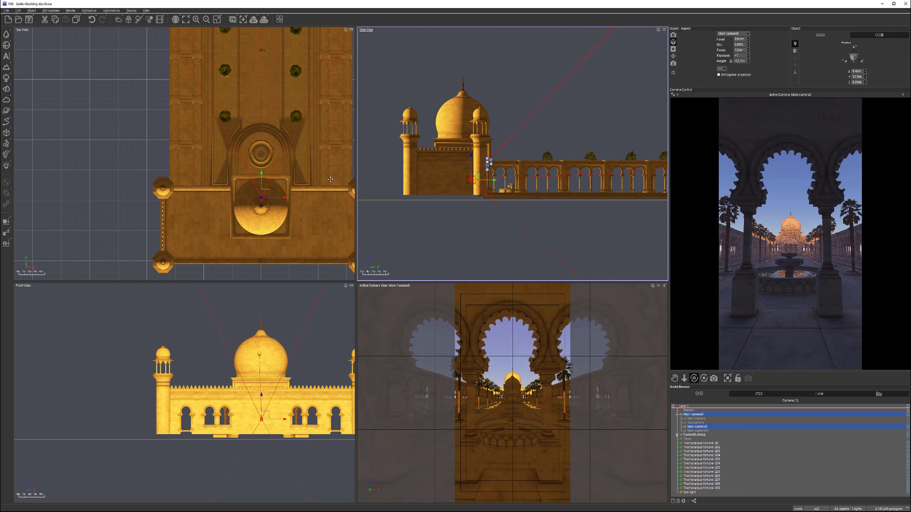
Increase the camera's focal length until the central arch fills the portrait frame, and fine-tune its sideways position on the courtyard axis.
click(749, 41)
click(749, 41)
click(749, 40)
click(749, 41)
click(749, 40)
click(749, 41)
click(749, 38)
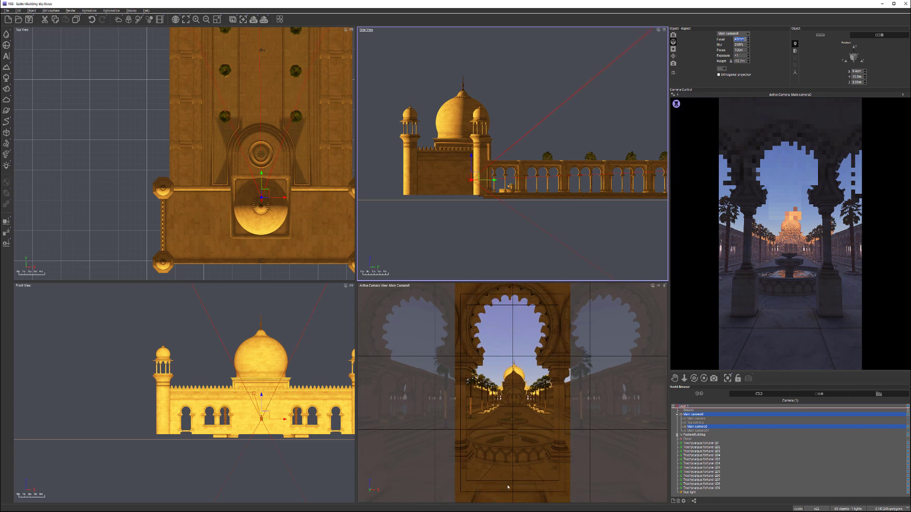
scroll(273, 205, up, 1)
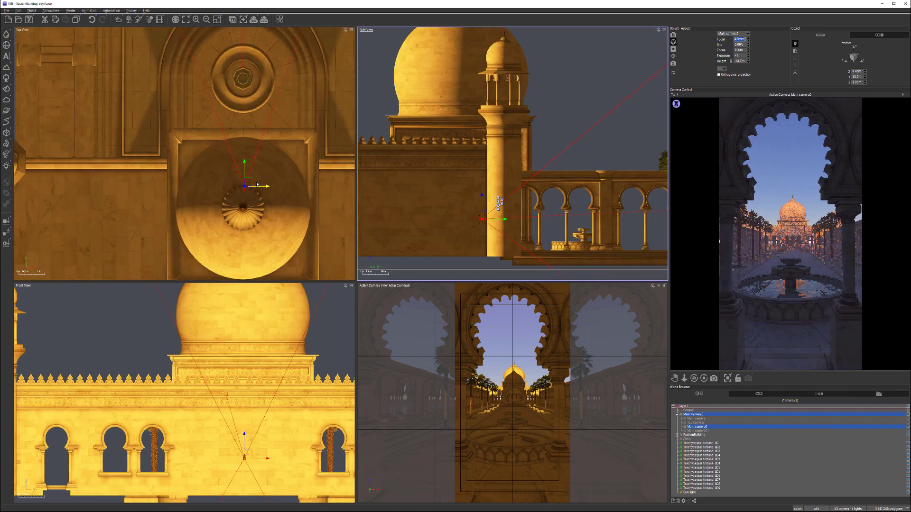
drag(265, 187, 265, 187)
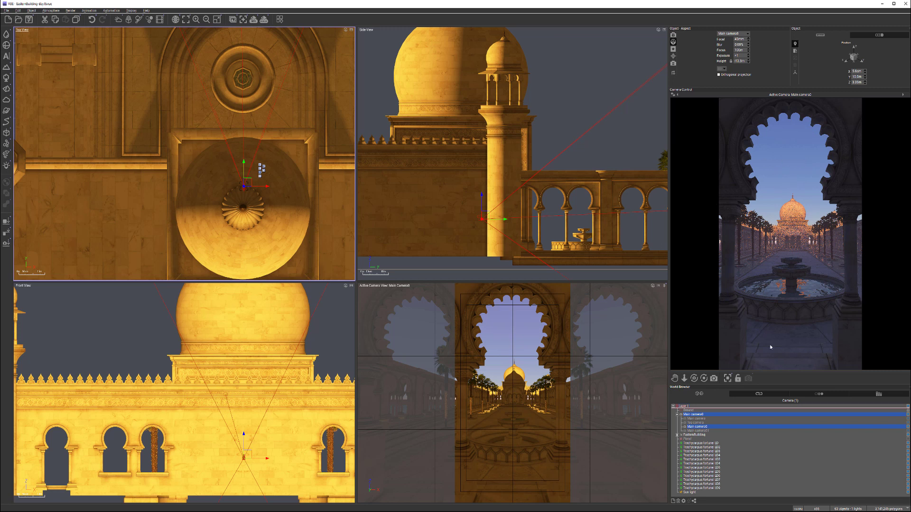
Shift the camera sideways to the left so an arch column enters the frame, and turn it slightly.
right_drag(265, 191, 304, 203)
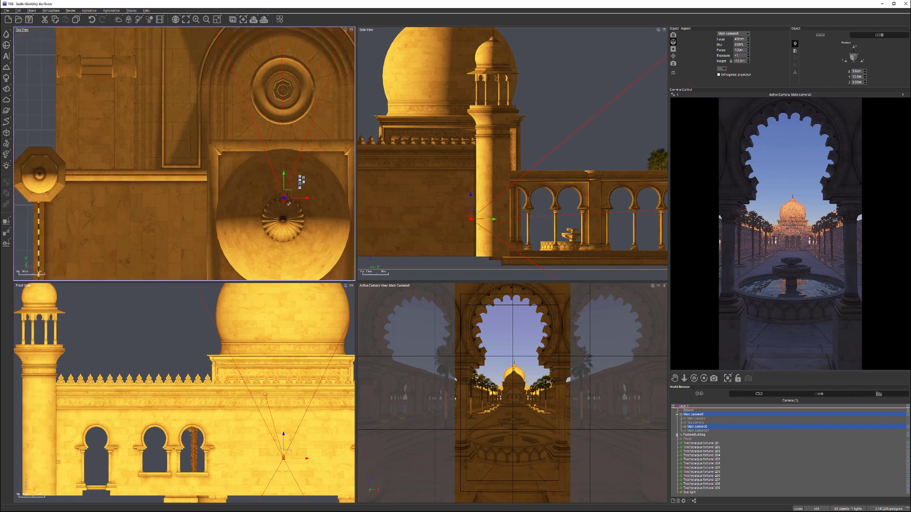
drag(306, 198, 299, 196)
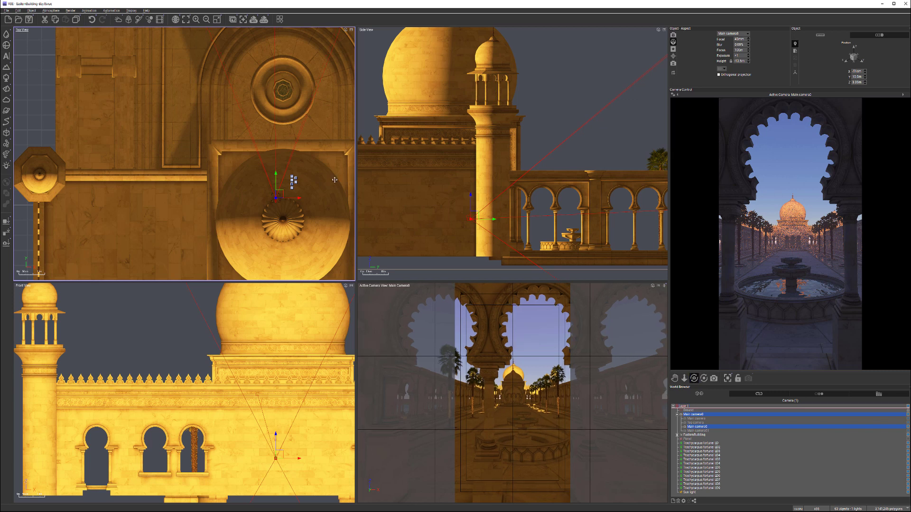
drag(334, 180, 484, 330)
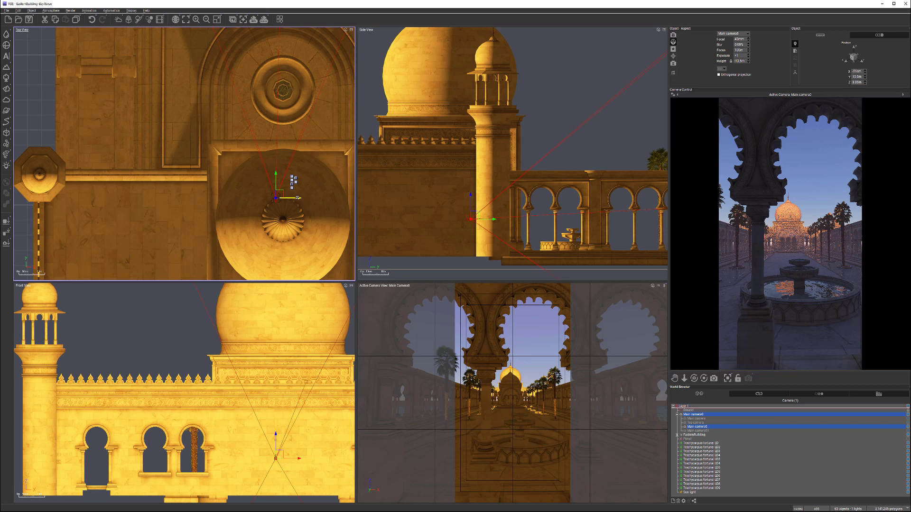
Shift the camera to the right past the central axis, turn it to the left and refresh the preview render.
drag(298, 198, 312, 200)
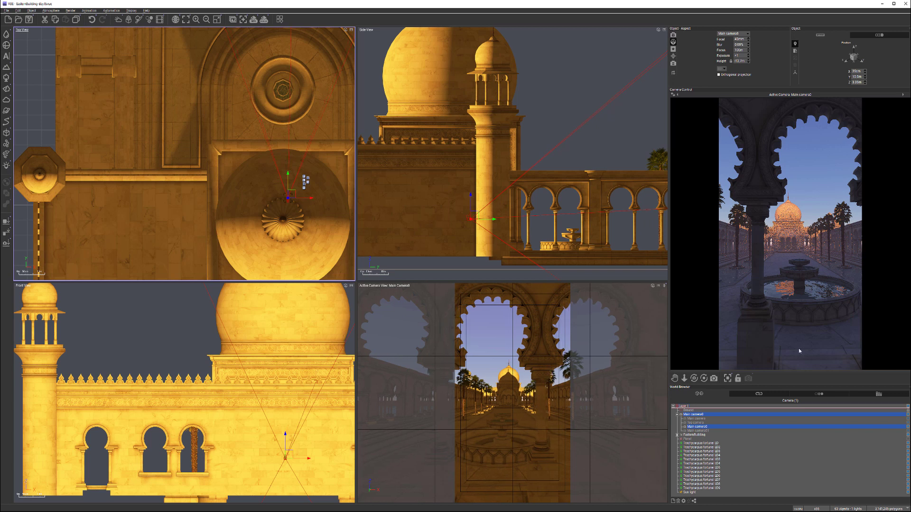
drag(695, 379, 681, 378)
drag(330, 181, 331, 181)
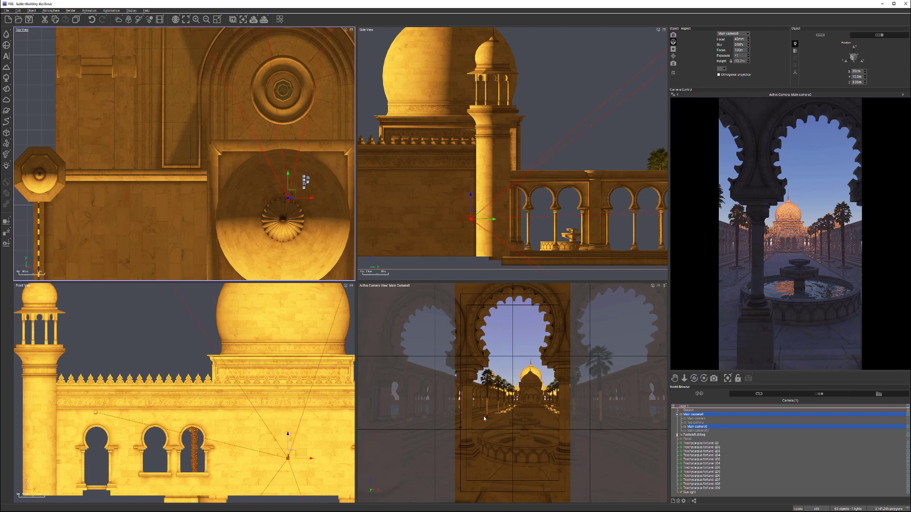
right_drag(529, 391, 526, 398)
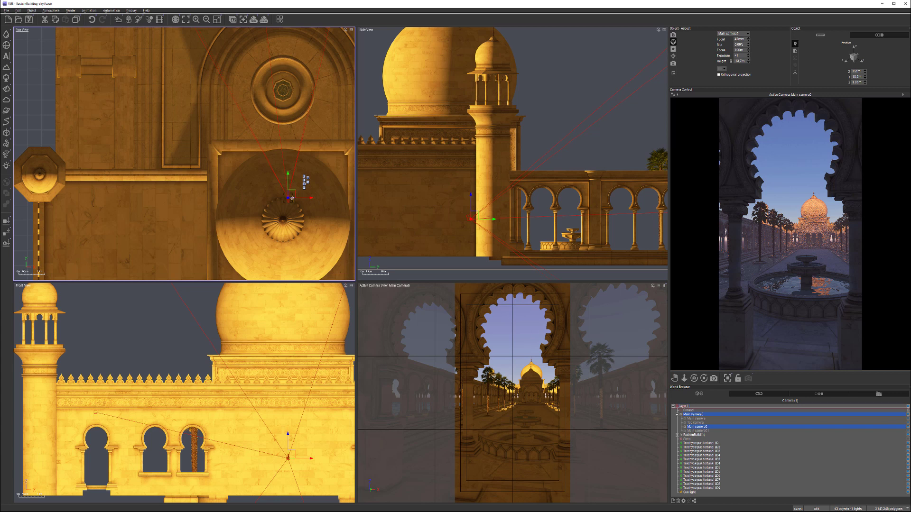
Pull the camera slightly back from the fountain, turn it a little further left and refresh the preview render.
drag(294, 196, 295, 200)
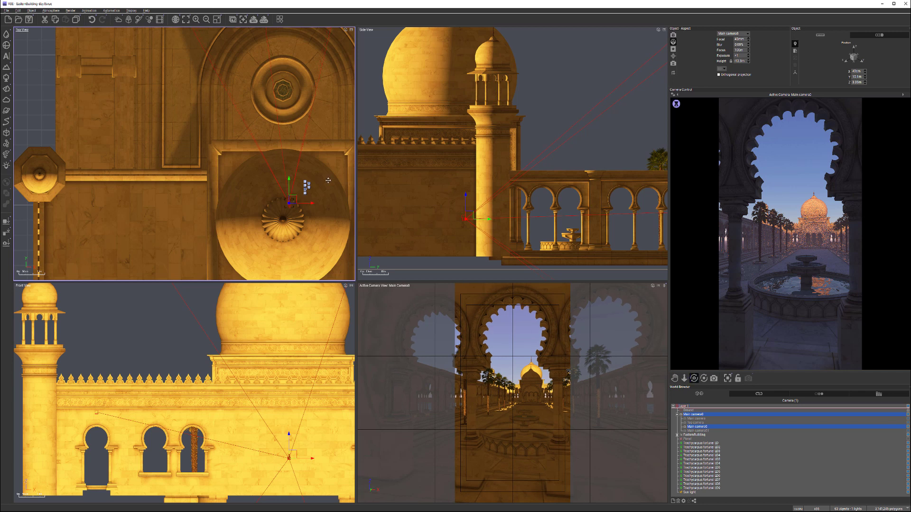
drag(328, 181, 328, 180)
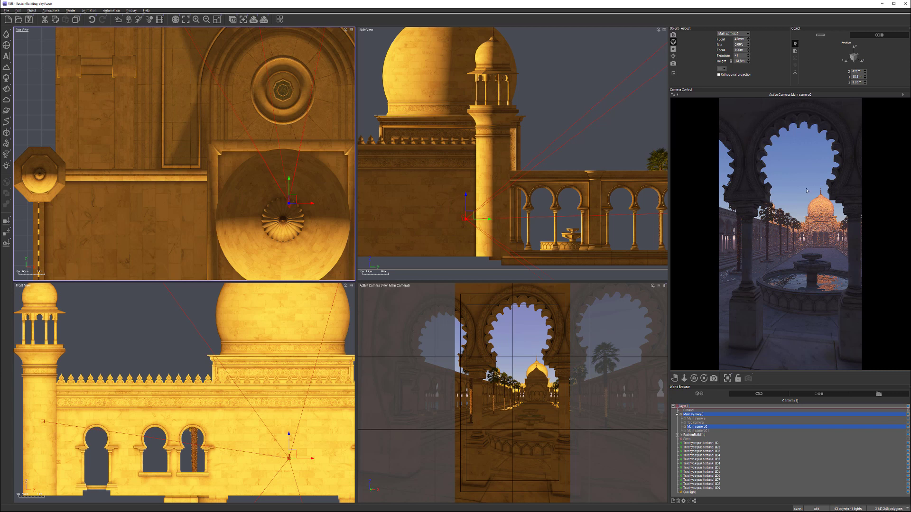
right_click(830, 243)
Switch the atmosphere model to Standard spectral, letting the atmosphere and camera exposure adjust automatically, and accept the change.
click(49, 10)
click(57, 61)
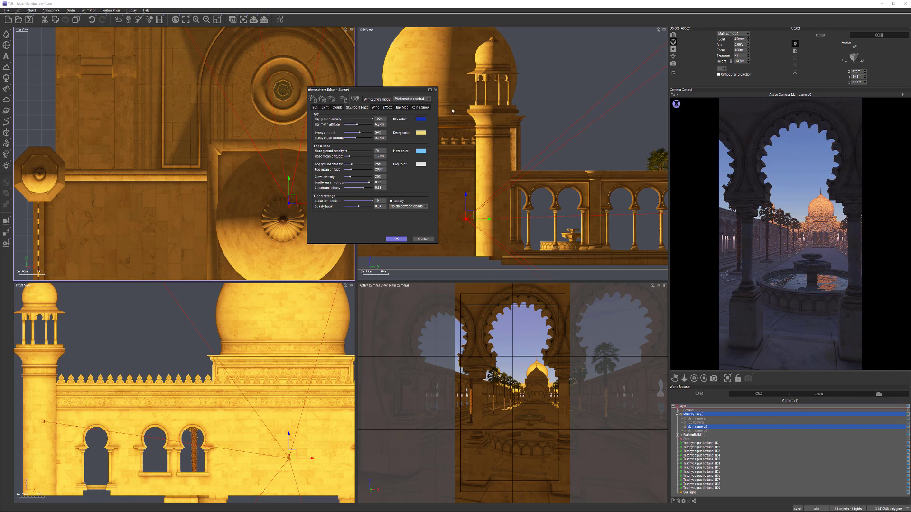
click(412, 99)
click(405, 105)
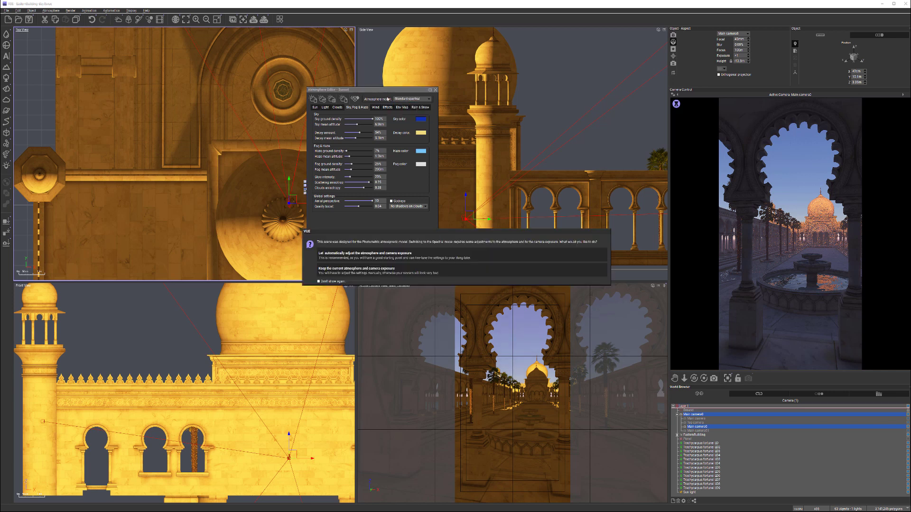
click(463, 255)
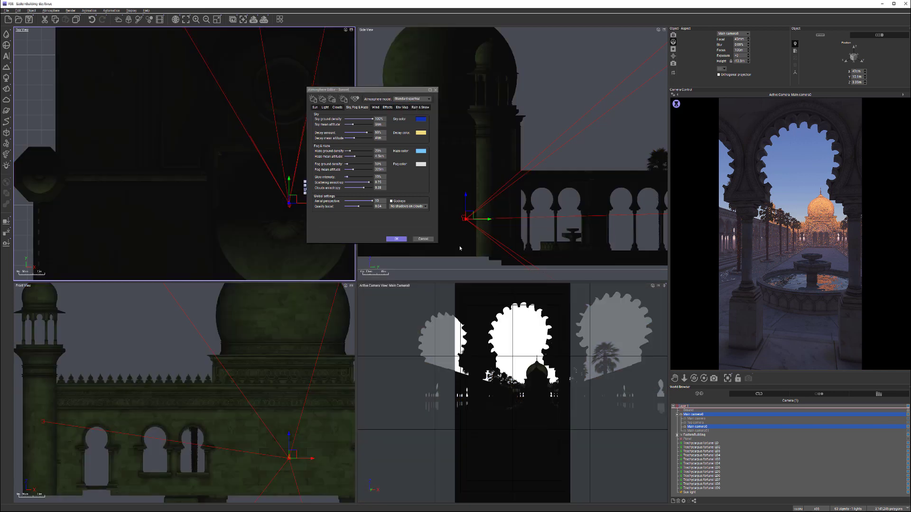
click(399, 240)
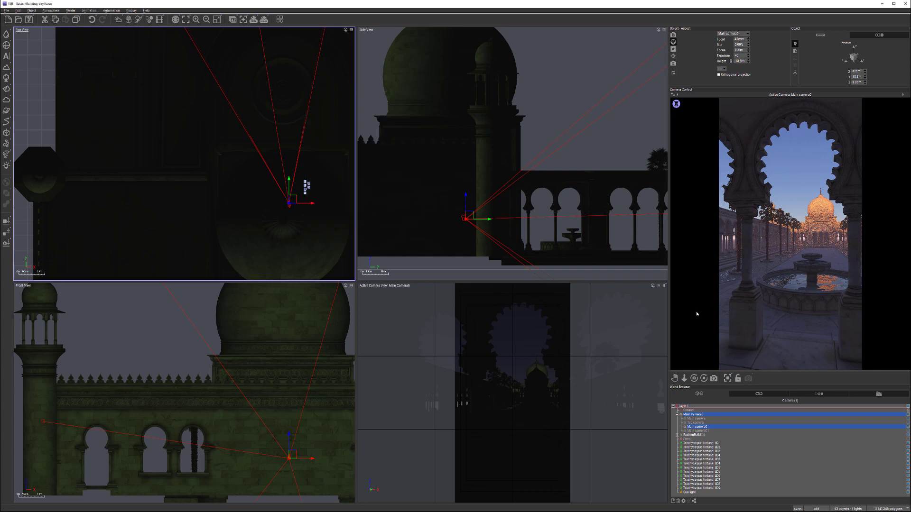
Select the sun light and bring it to a position beyond the far end of the palace, closer to the building.
click(691, 494)
scroll(207, 155, down, 10)
scroll(194, 195, down, 15)
drag(216, 164, 214, 95)
scroll(511, 150, up, 5)
drag(614, 161, 514, 164)
scroll(508, 174, up, 9)
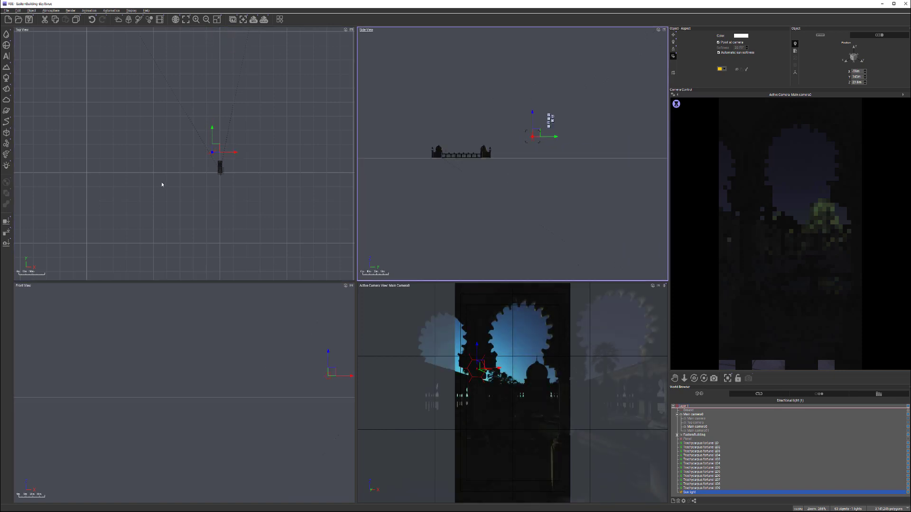
Move the sun light sideways onto the courtyard's central axis, directly behind the far dome.
scroll(200, 168, up, 8)
right_drag(275, 145, 158, 172)
scroll(158, 172, down, 6)
scroll(218, 149, down, 2)
right_drag(217, 149, 138, 116)
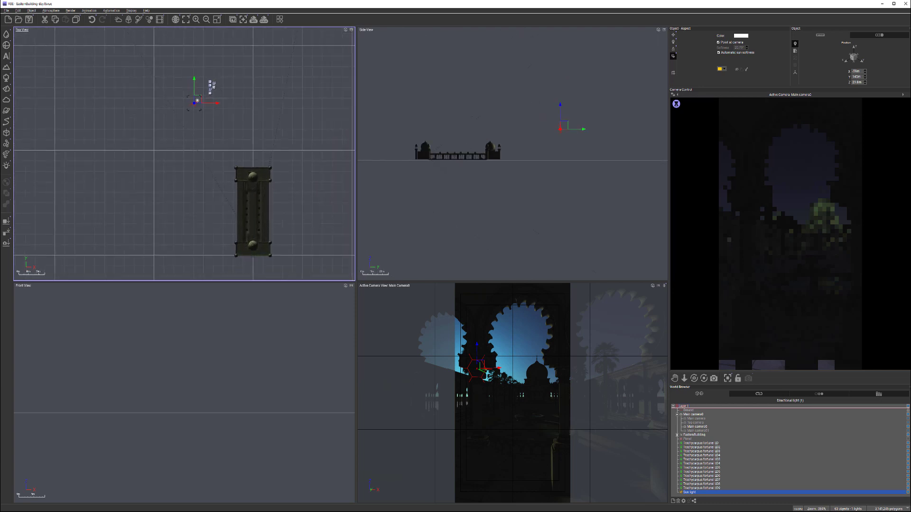
drag(194, 101, 255, 110)
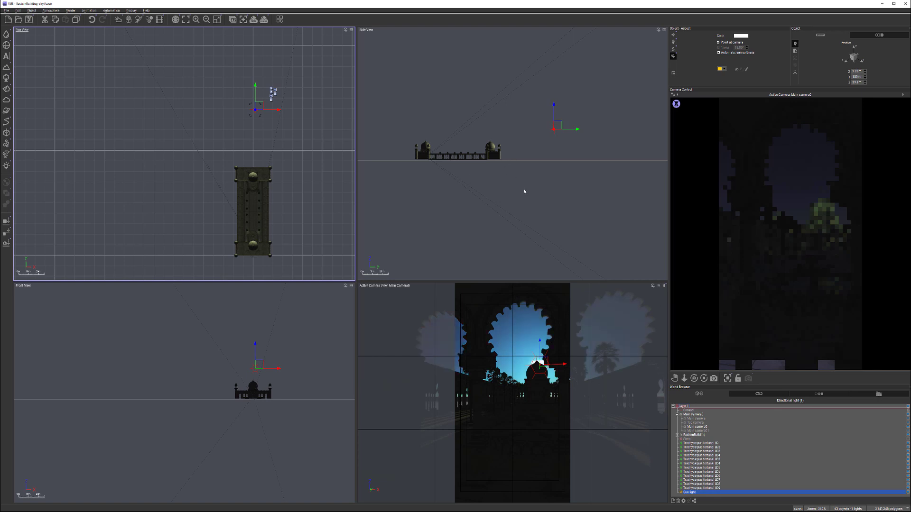
Lower the sun light until it sits behind the far dome in the camera view, and refresh the preview render.
scroll(572, 213, up, 3)
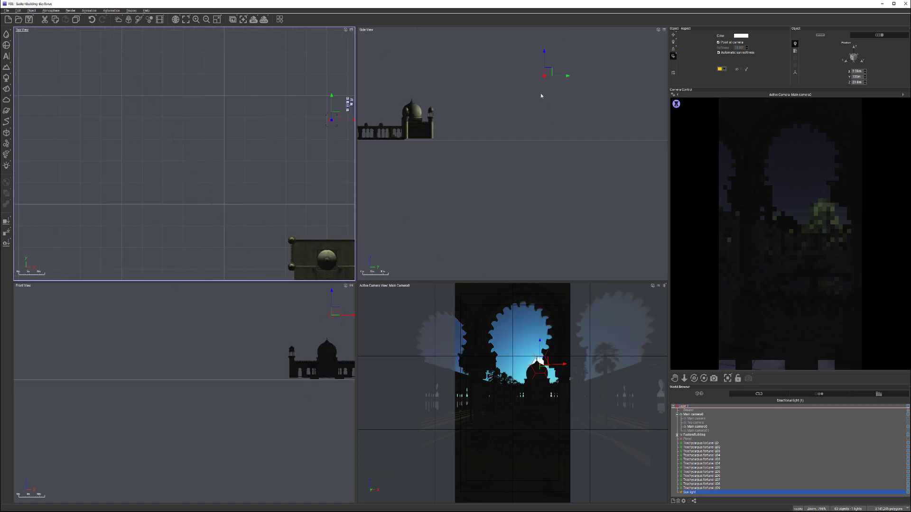
drag(548, 73, 543, 99)
right_drag(435, 137, 540, 193)
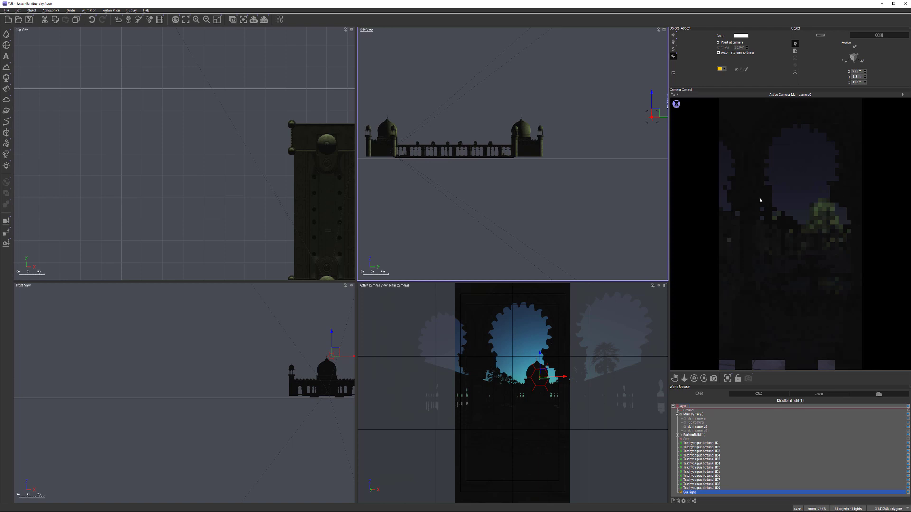
right_click(762, 234)
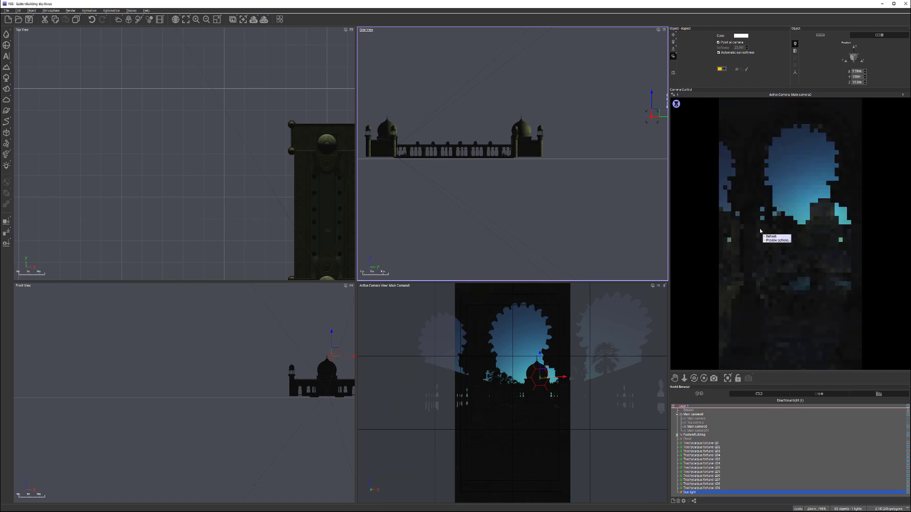
click(862, 218)
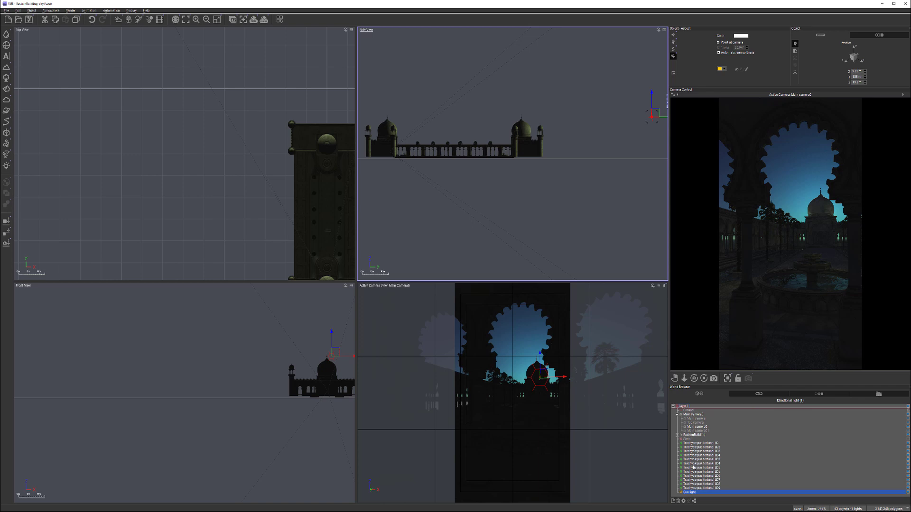
Give the palace building's 333 Materials a light grey highlight color and a global highlight size of 0%.
click(699, 435)
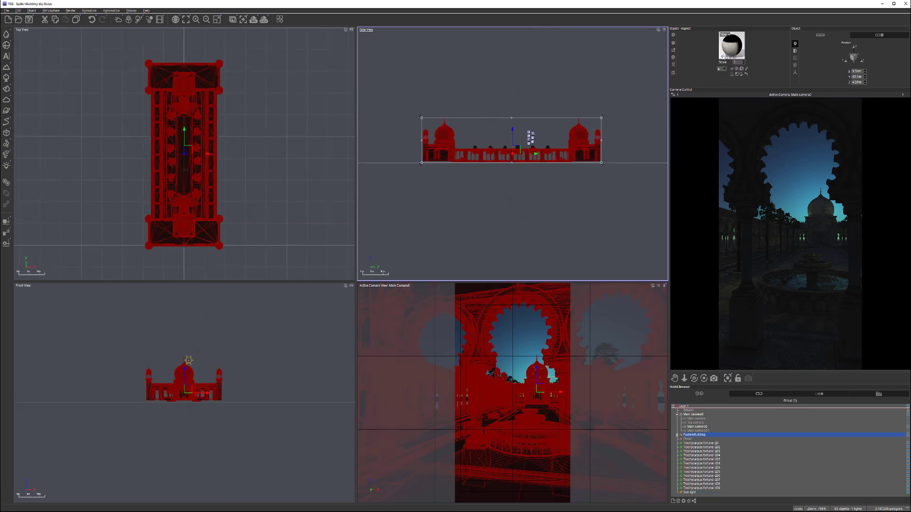
double_click(419, 105)
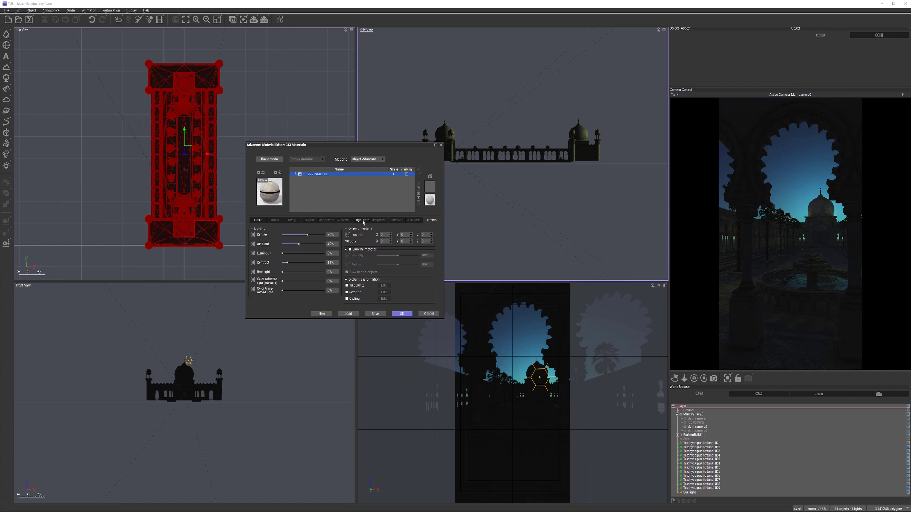
click(362, 221)
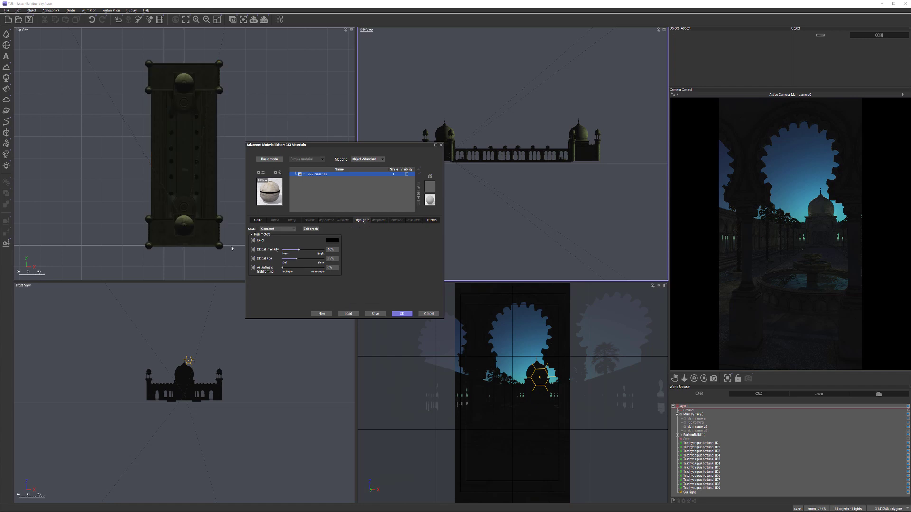
click(333, 241)
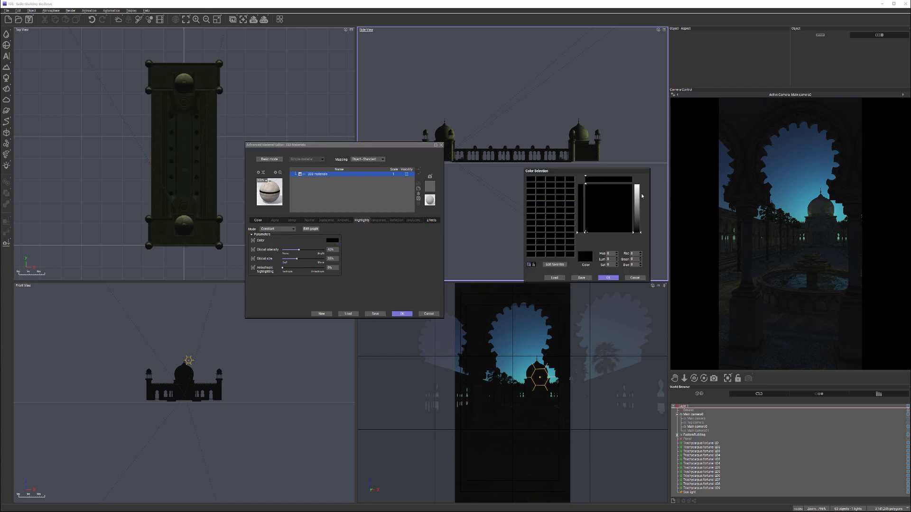
drag(635, 200, 636, 195)
click(607, 279)
drag(302, 261, 269, 256)
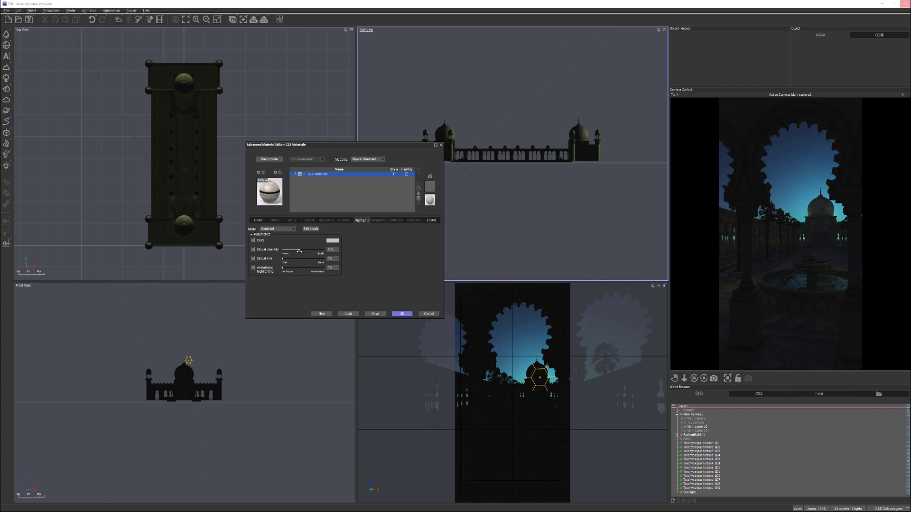
key(Escape)
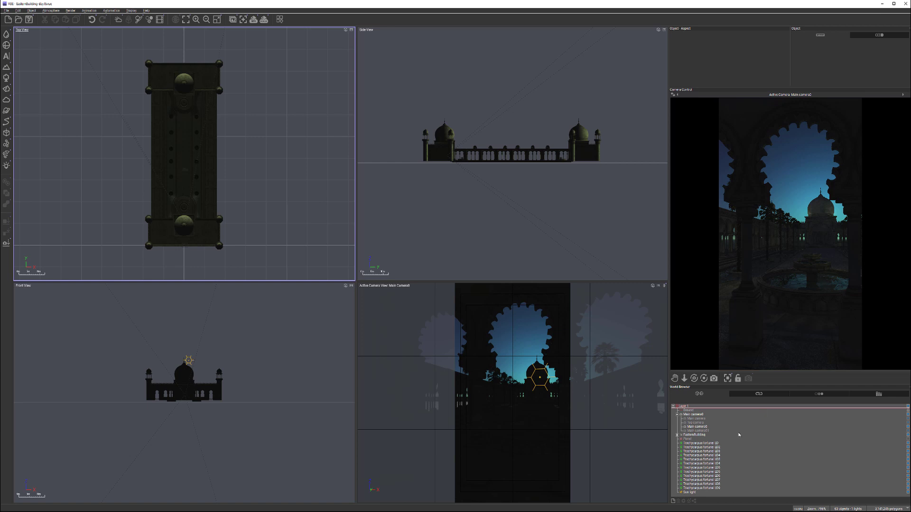
Look through the materials used in the palace building, expand its group and select the courtyard water mesh.
click(690, 435)
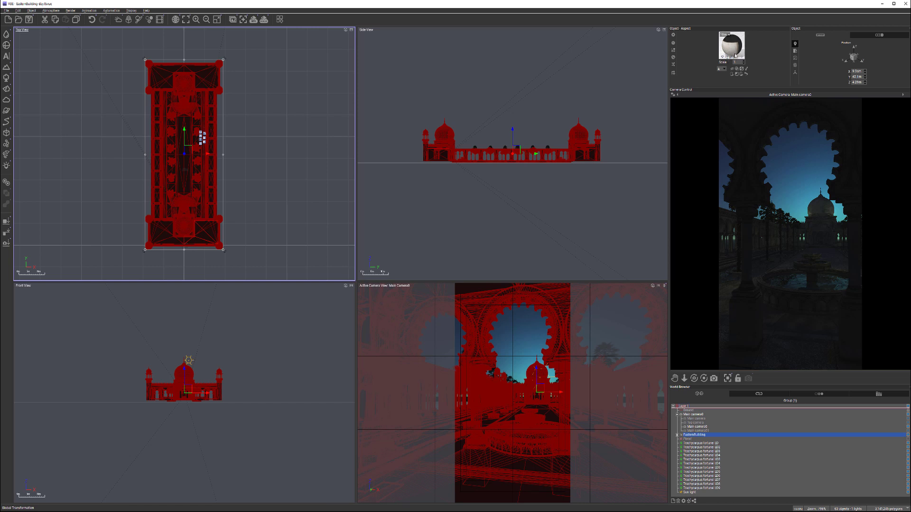
right_click(735, 55)
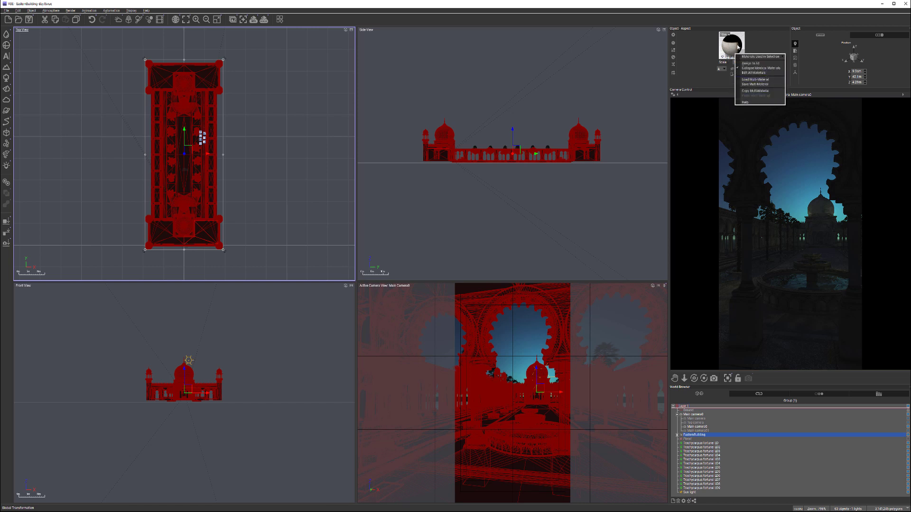
right_click(721, 58)
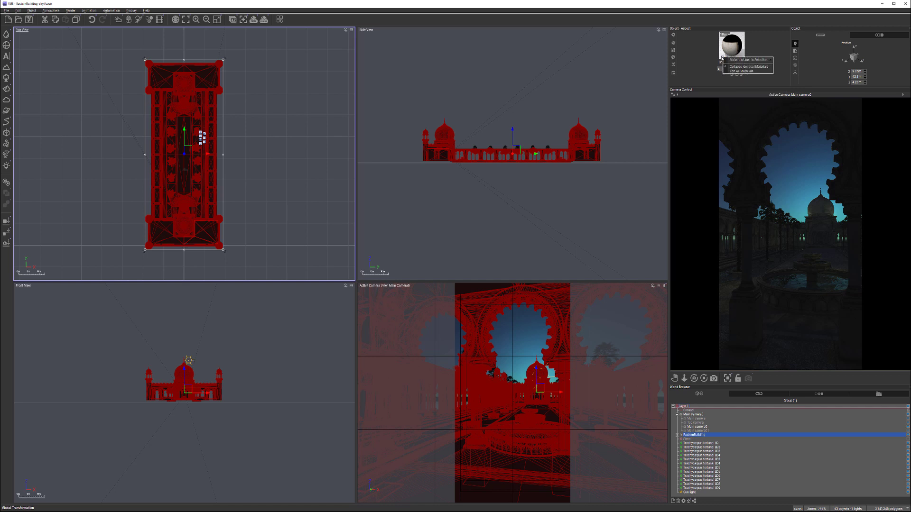
mouse_move(745, 60)
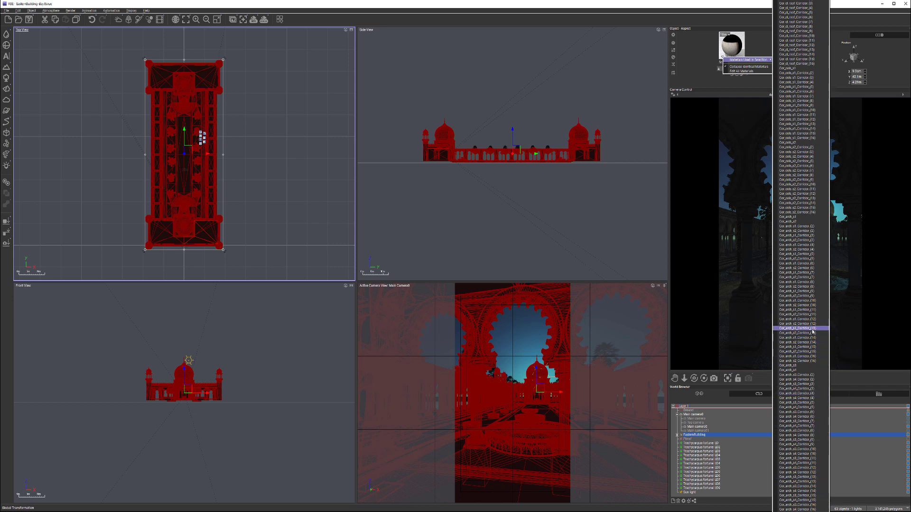
click(719, 437)
click(676, 435)
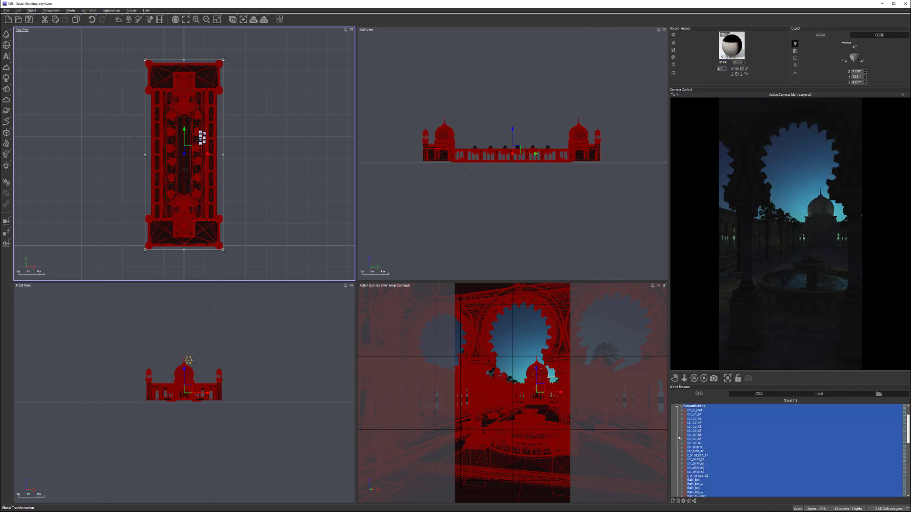
scroll(734, 457, down, 4)
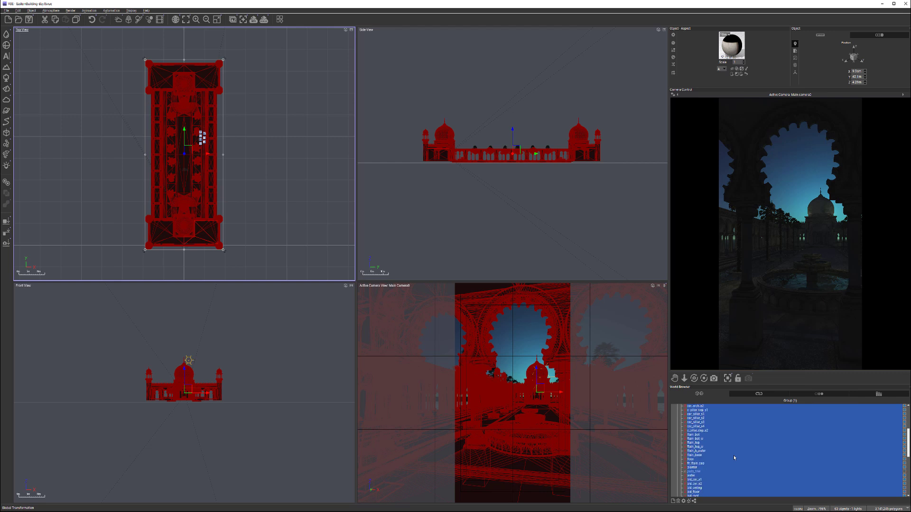
click(807, 463)
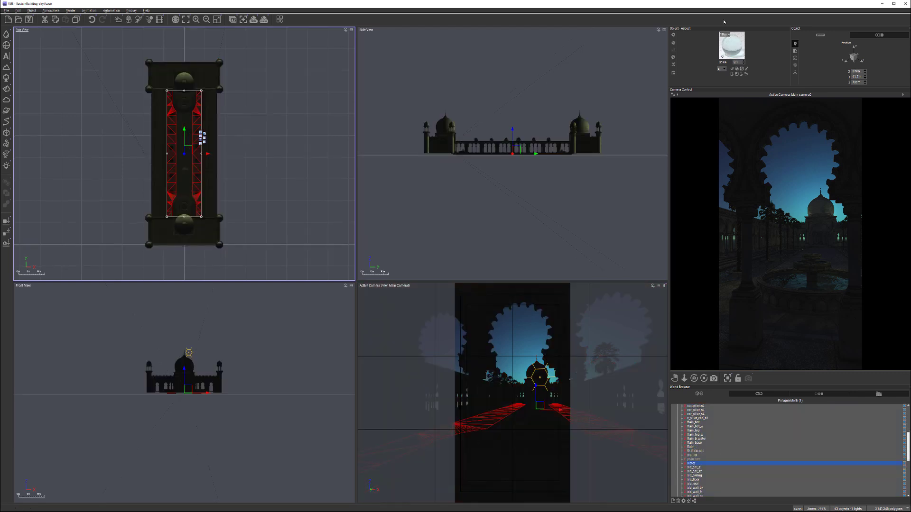
Check the bump depth of the courtyard water's material, and accept both open material editors.
double_click(732, 45)
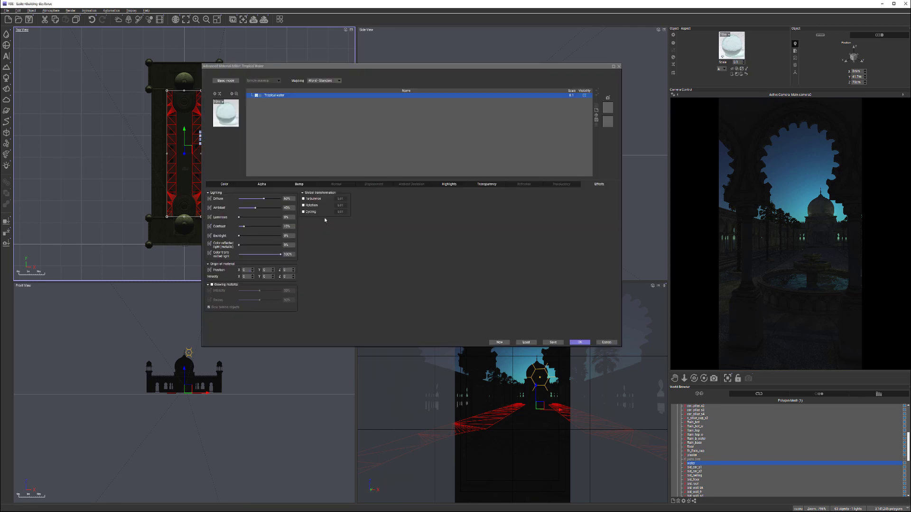
click(298, 184)
click(293, 261)
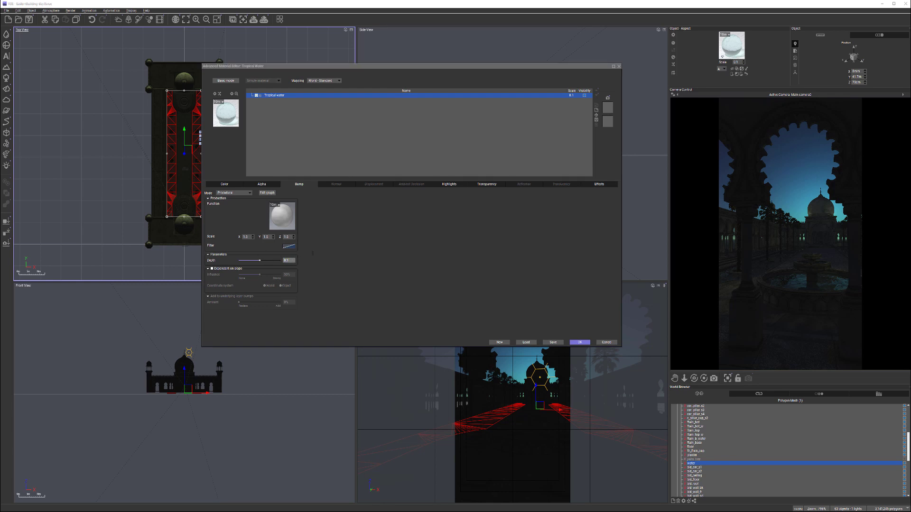
click(580, 342)
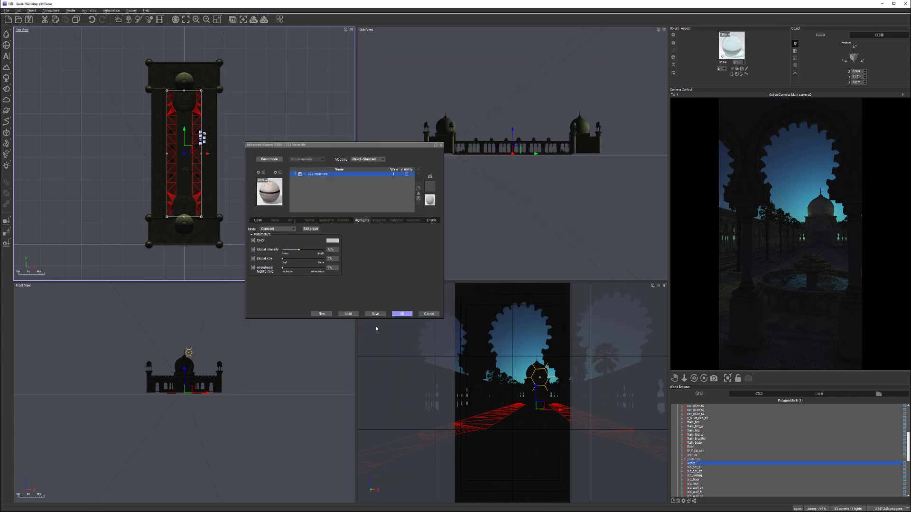
click(402, 314)
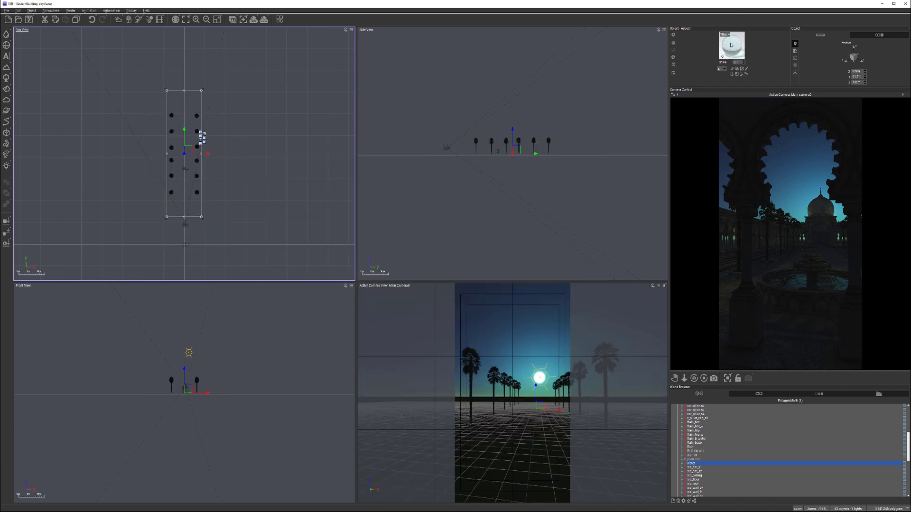
Copy the courtyard water's material, paste it onto the fountain basin's water mesh, and refresh the preview render.
right_click(731, 45)
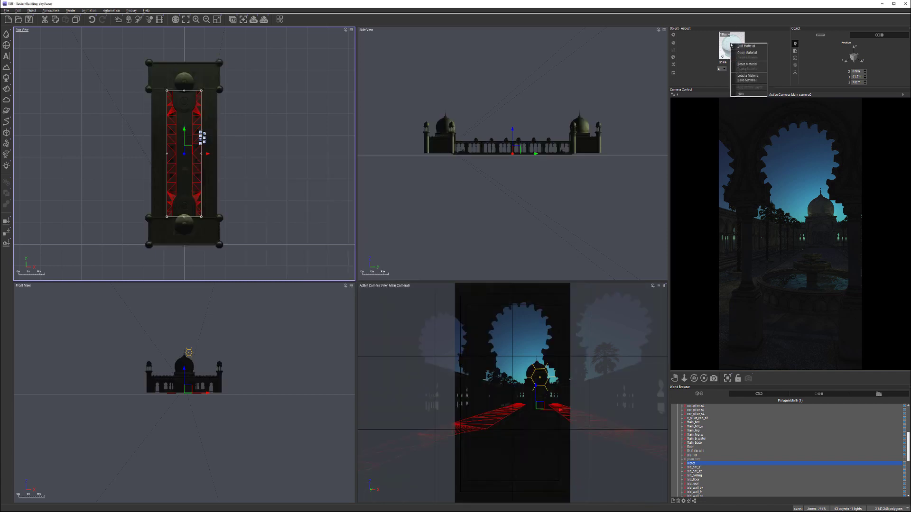
click(753, 53)
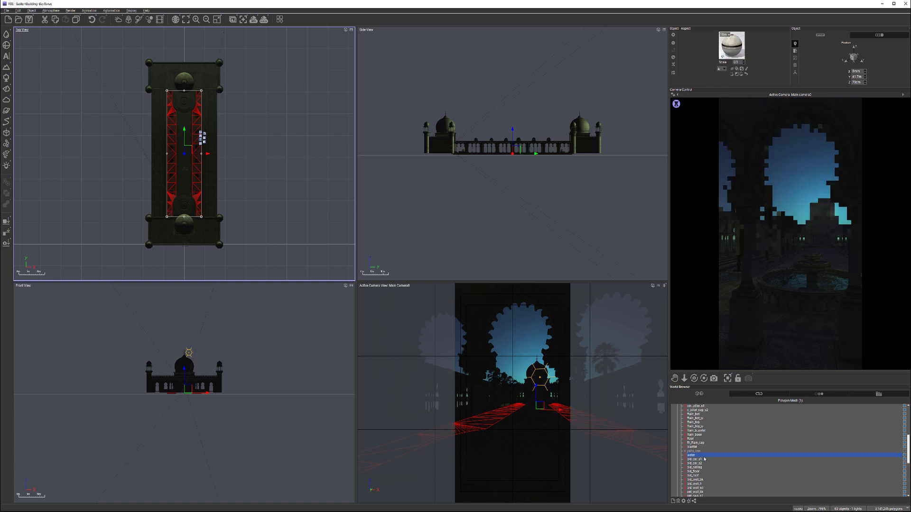
scroll(715, 474, down, 3)
scroll(715, 474, down, 3)
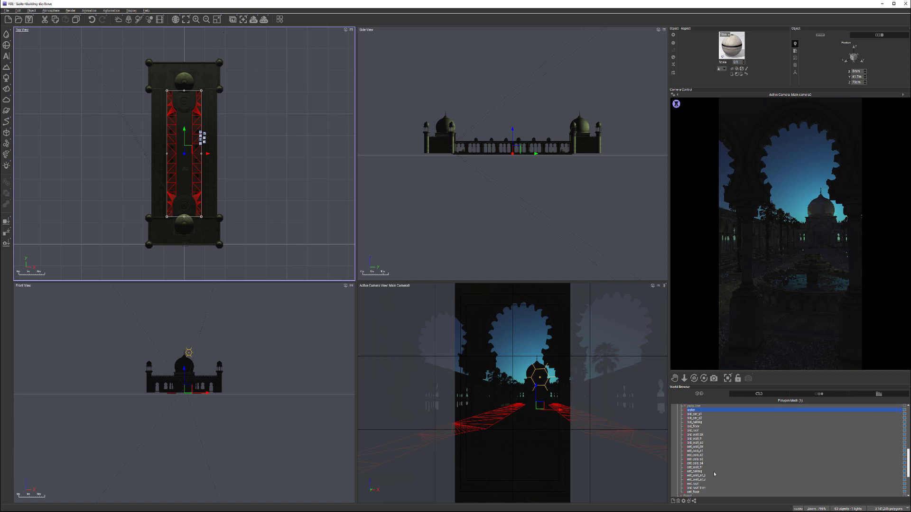
scroll(710, 463, up, 5)
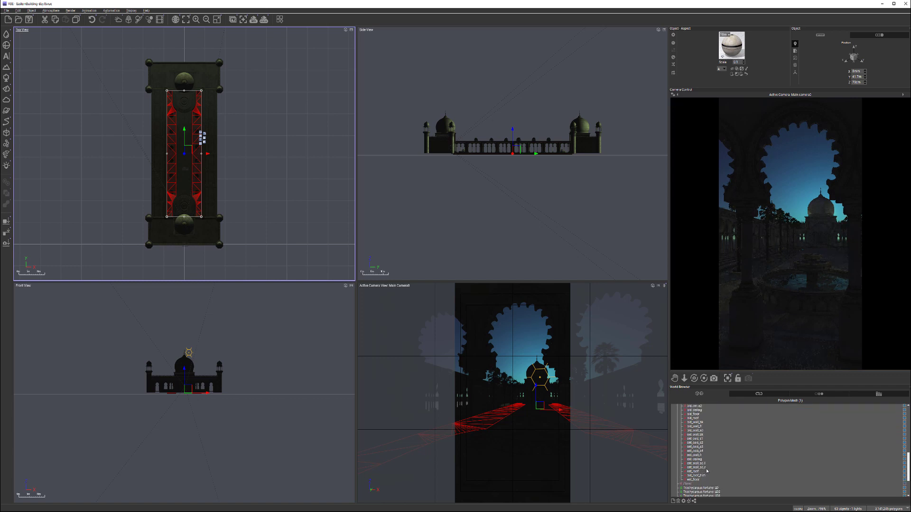
scroll(702, 443, up, 2)
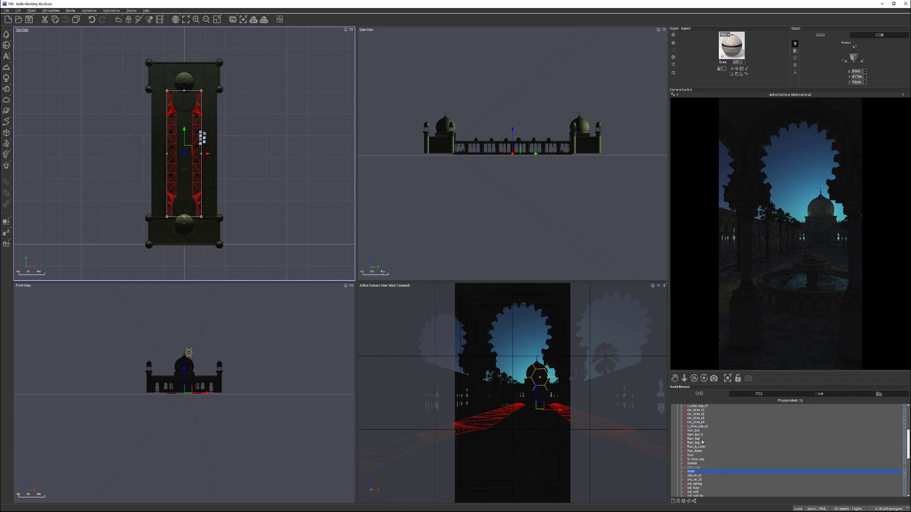
click(699, 447)
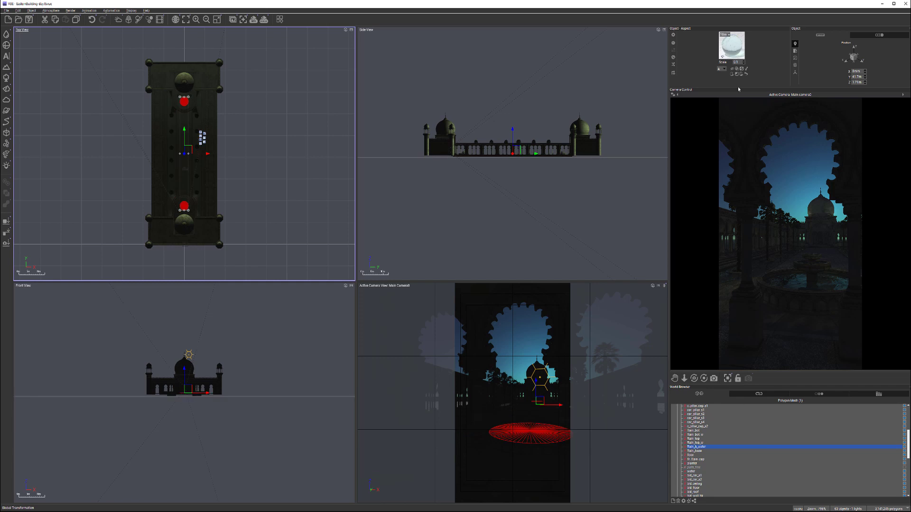
right_click(732, 49)
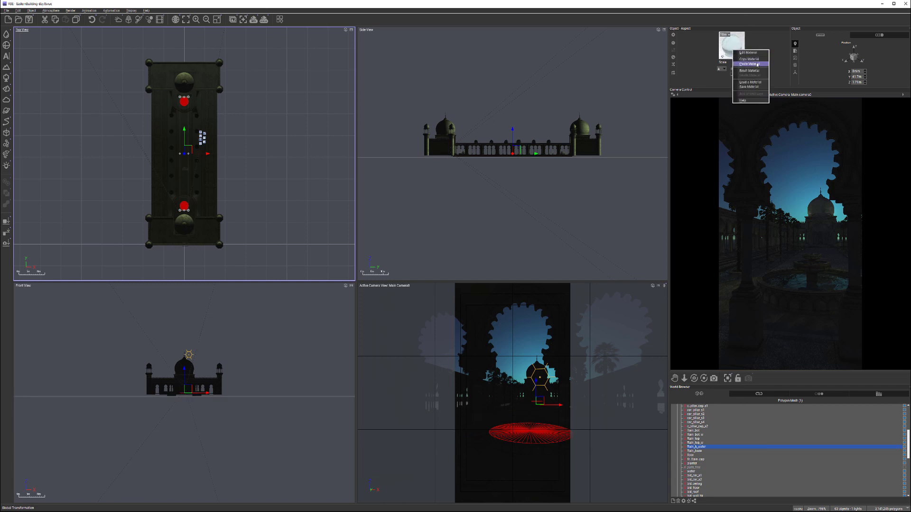
click(745, 64)
right_click(692, 101)
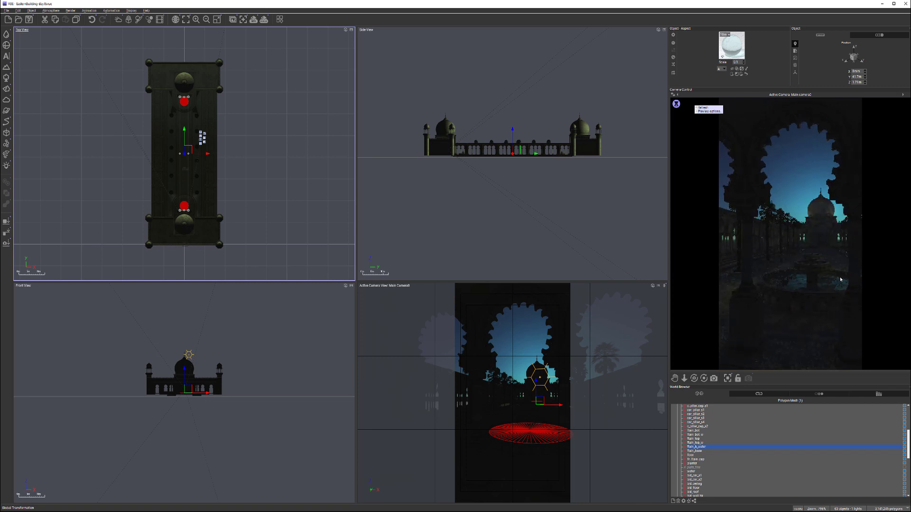
Adjust the bump depth of the fountain water's Tropical Water material and accept the material editor.
double_click(731, 45)
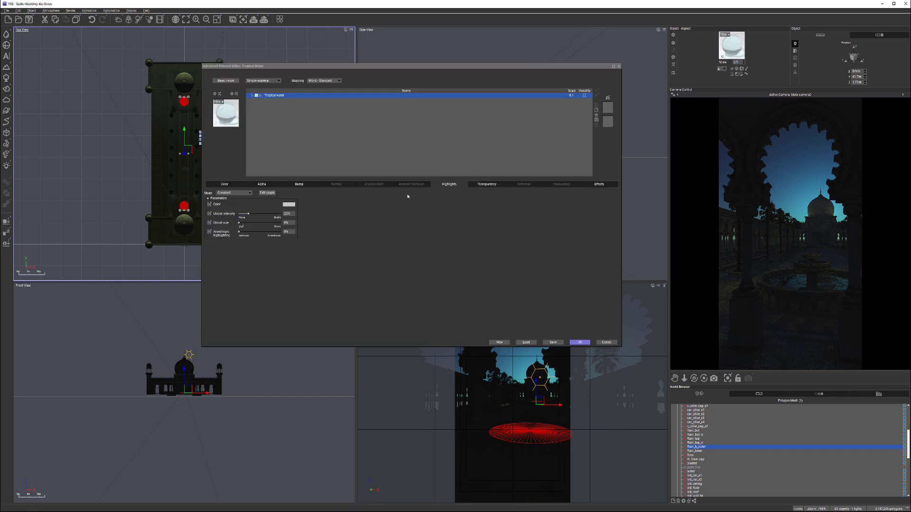
click(304, 184)
click(293, 262)
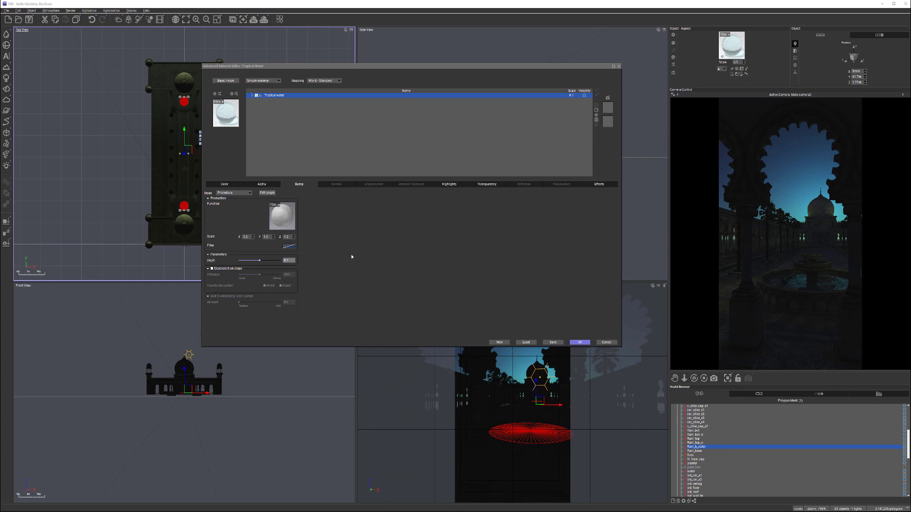
click(422, 255)
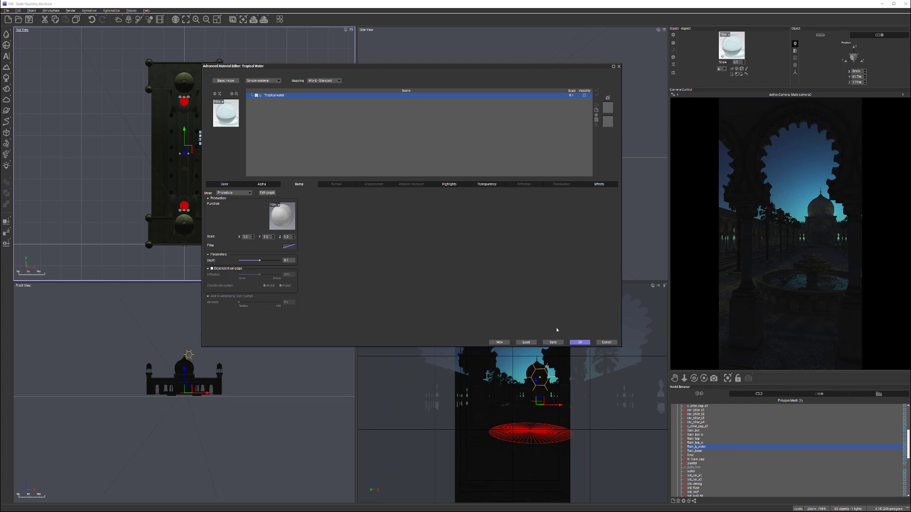
click(580, 342)
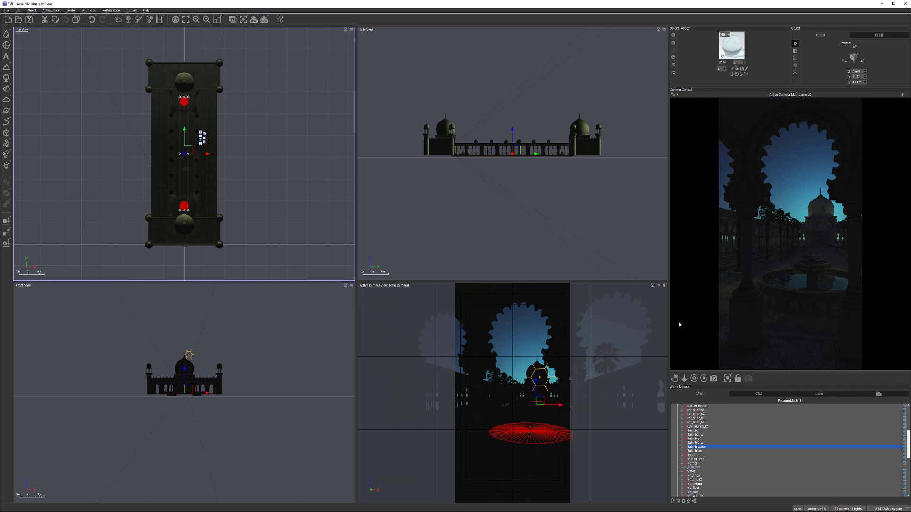
Collapse the palace building's group and select the whole building.
scroll(713, 443, up, 6)
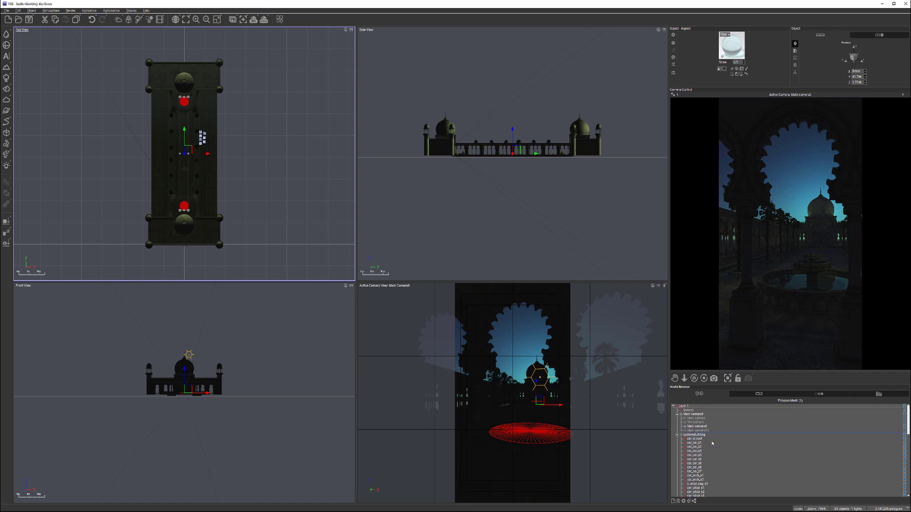
click(677, 435)
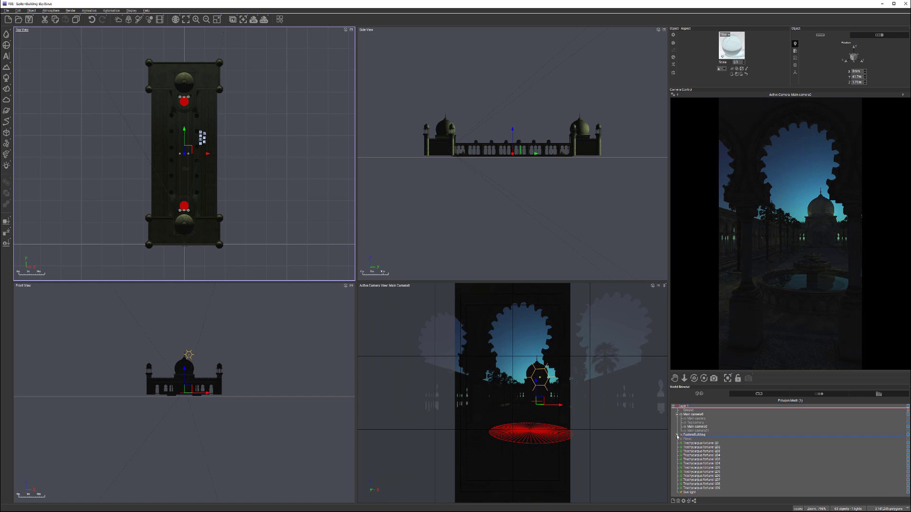
click(703, 435)
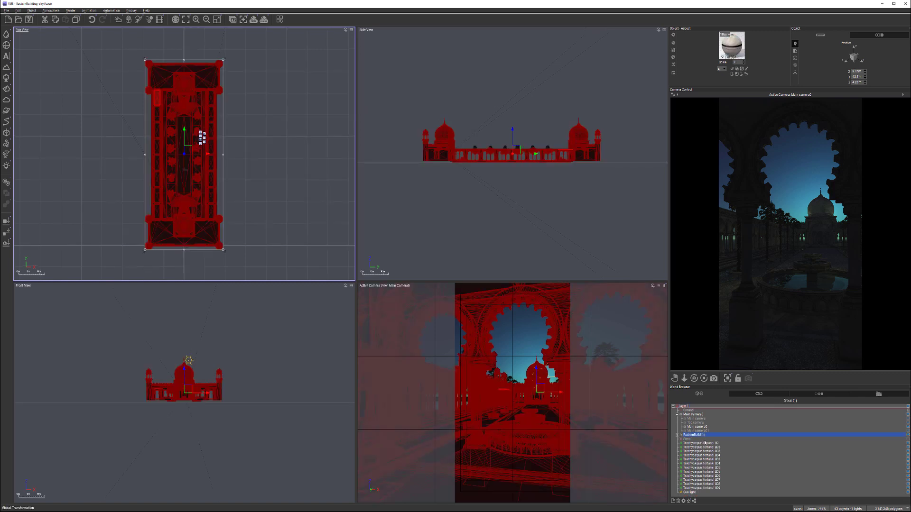
right_click(755, 187)
right_click(700, 436)
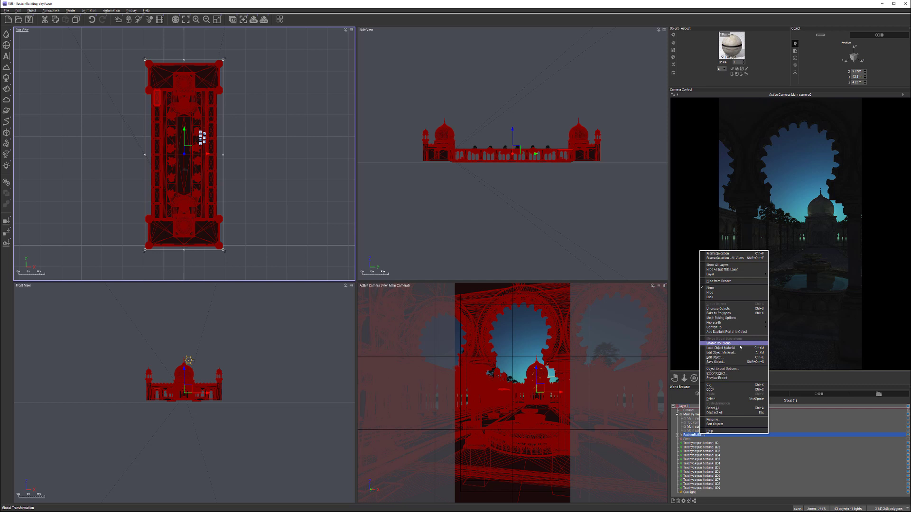
click(784, 16)
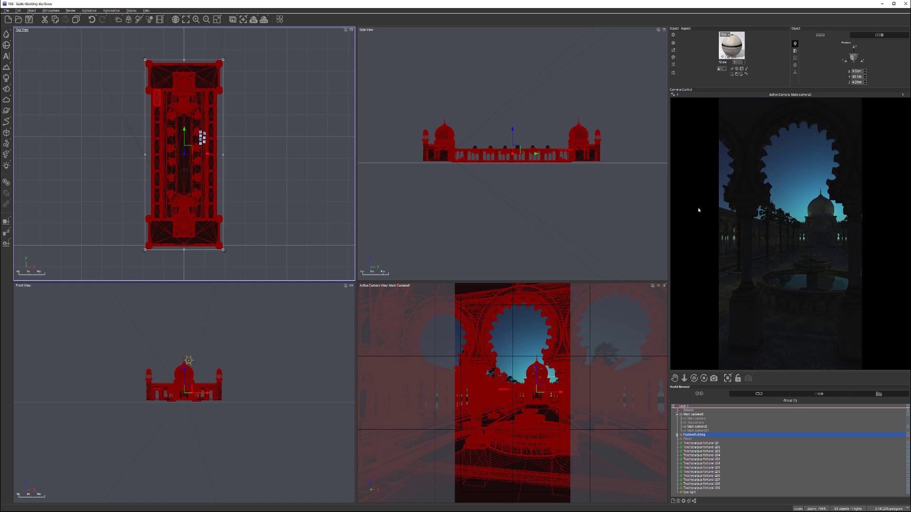
right_click(858, 252)
click(803, 310)
Add a quadratic point light inside the front end of the palace, and shift it sideways past the dome's edge.
middle_drag(237, 173, 250, 132)
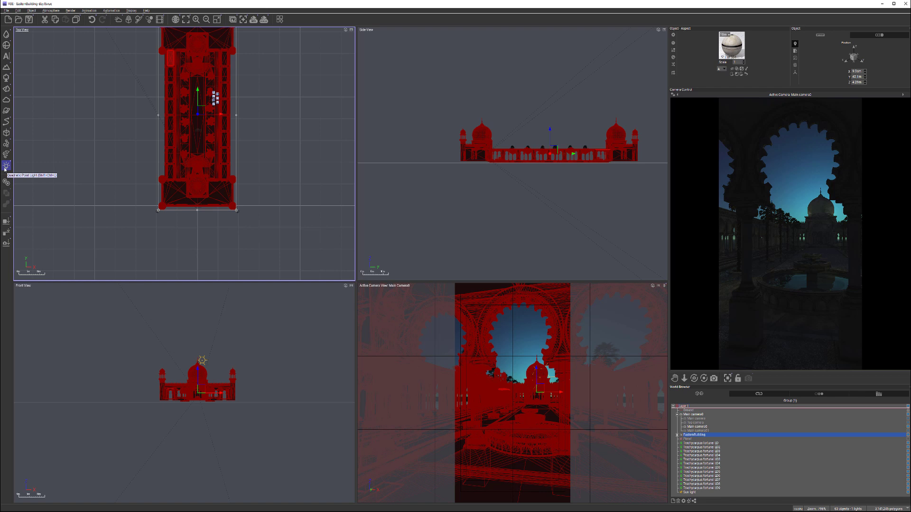
click(6, 166)
drag(207, 193, 204, 190)
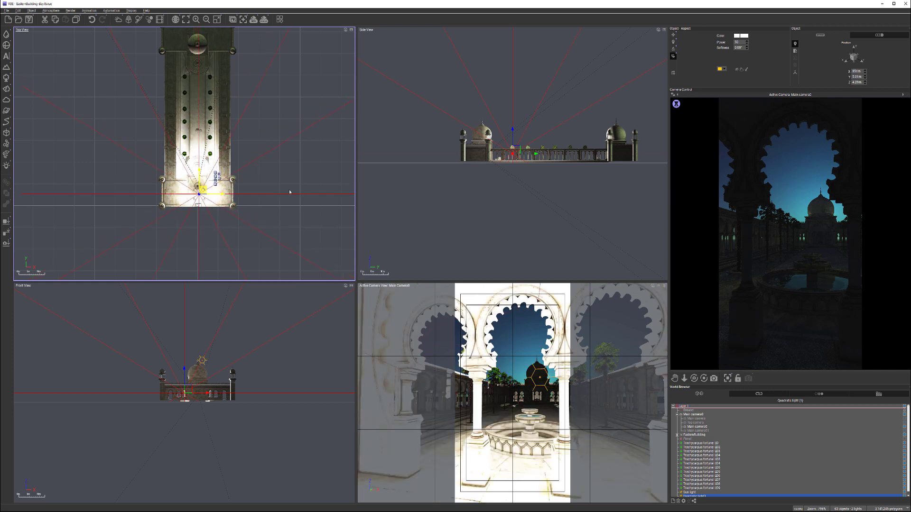
scroll(188, 185, up, 9)
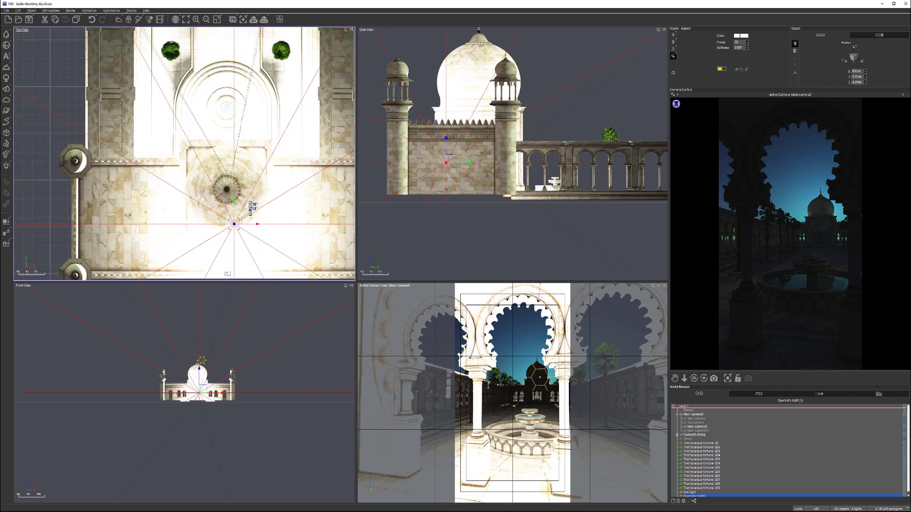
drag(233, 224, 283, 223)
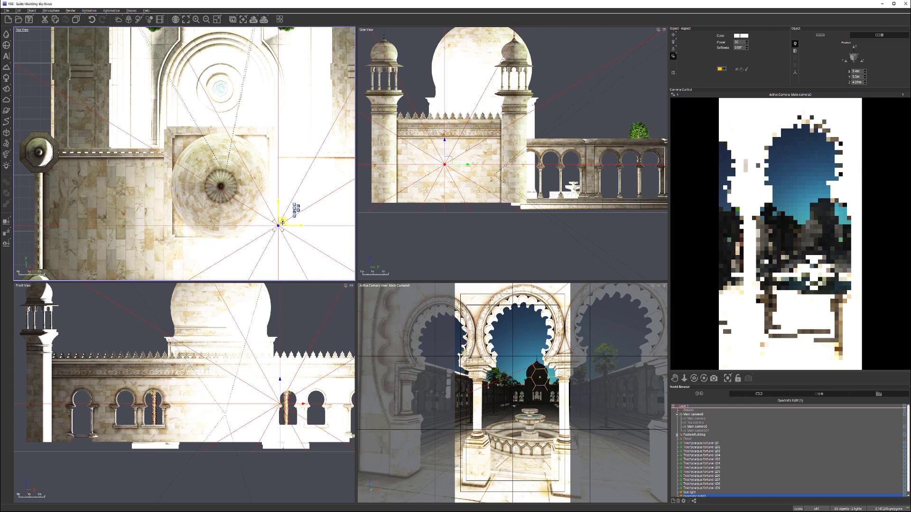
Set the point light's power to 5 and refresh the preview render.
double_click(737, 42)
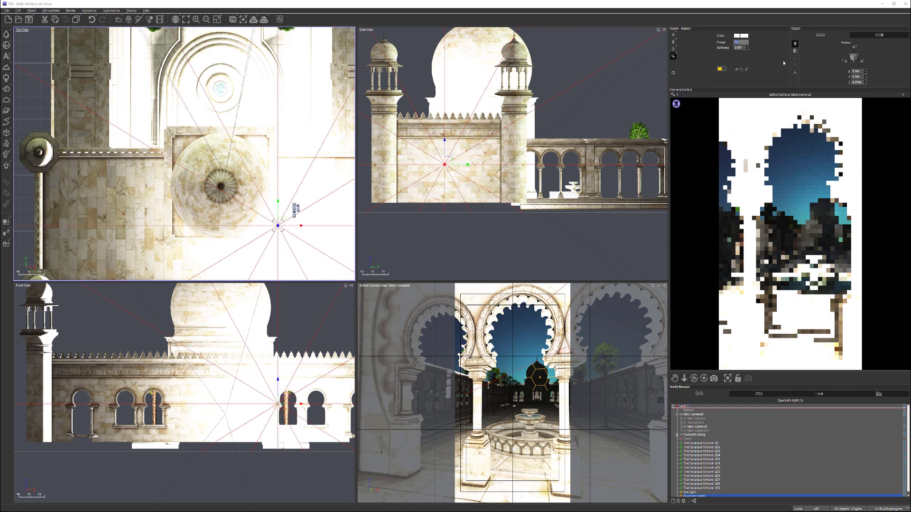
text(5)
key(Return)
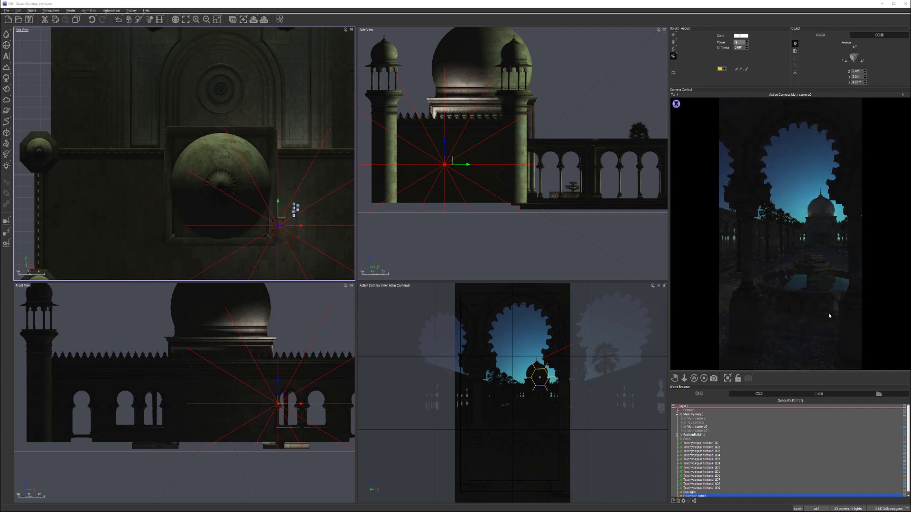
right_click(831, 318)
click(763, 87)
Give the point light a pale warm orange color.
click(748, 37)
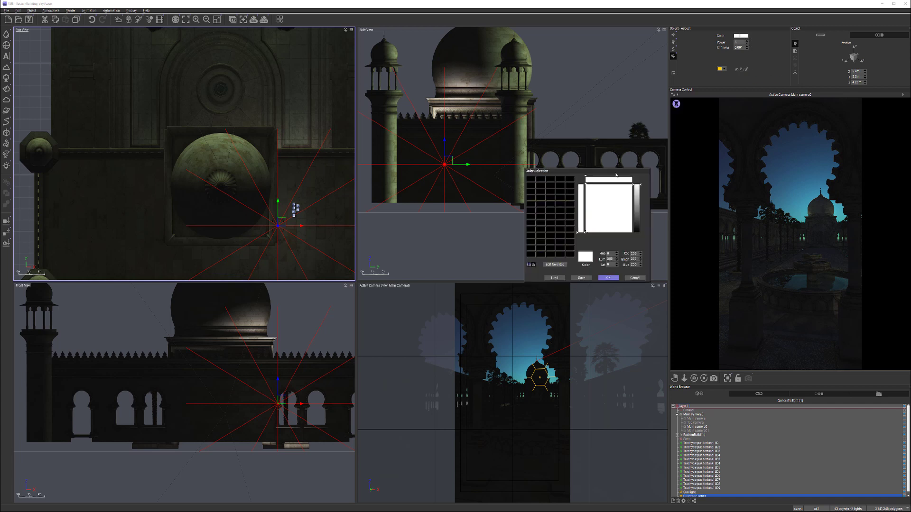
click(589, 186)
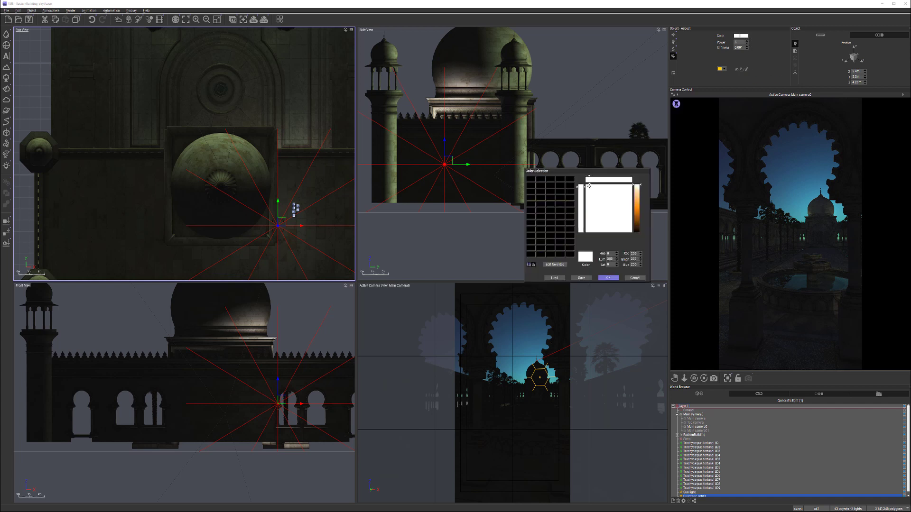
click(639, 189)
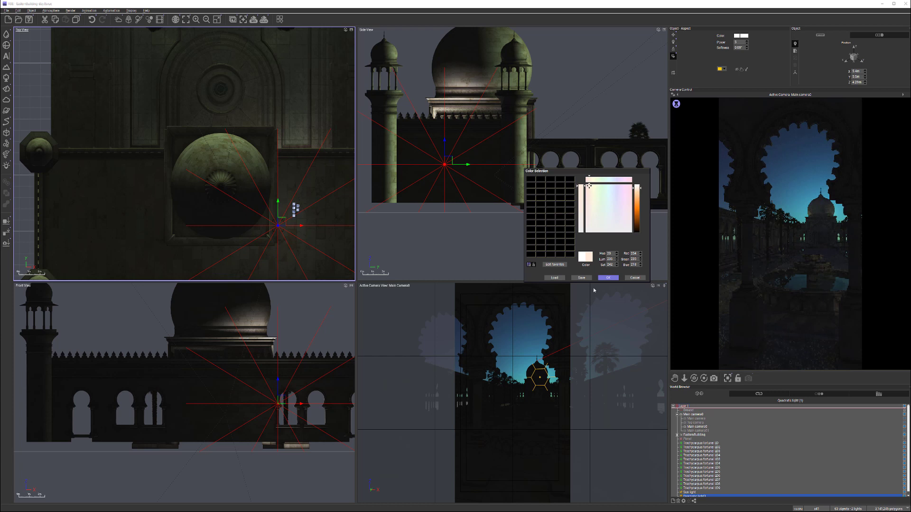
click(609, 278)
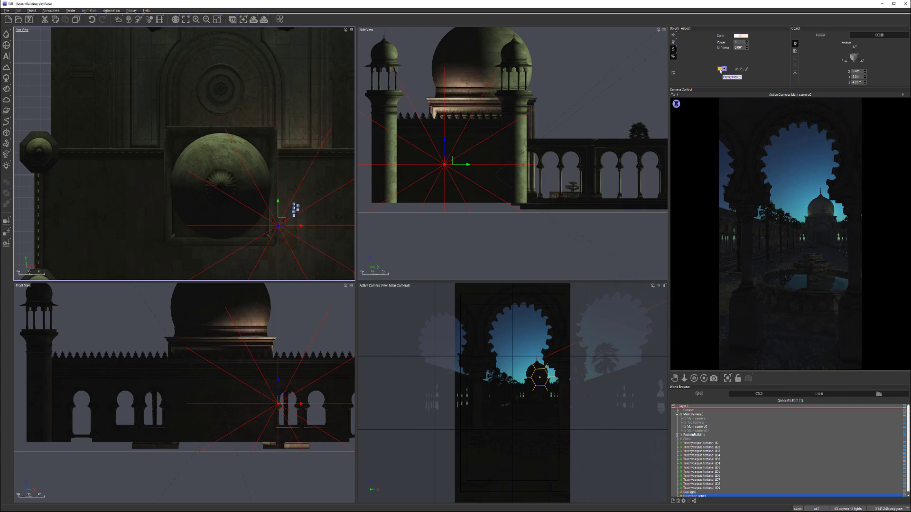
mouse_move(780, 217)
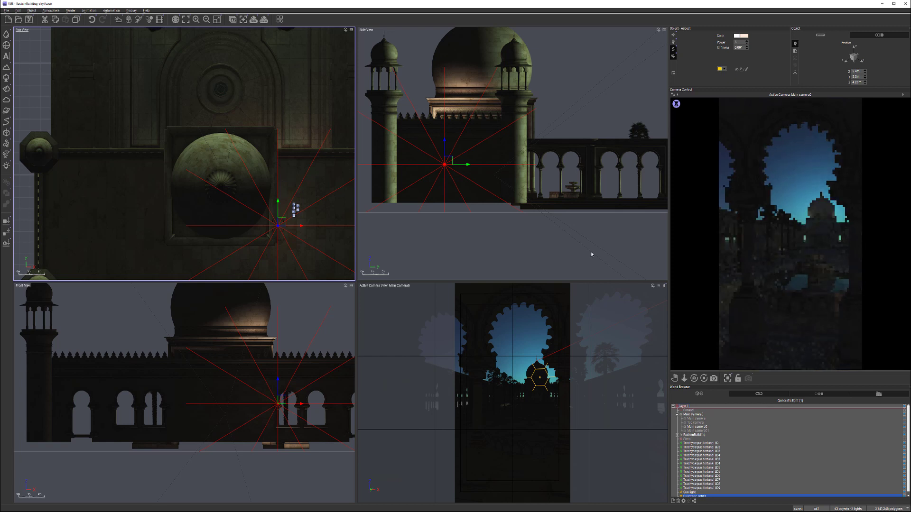
Move the point light beneath the front dome toward the courtyard arches, adjusting its height so it lights the foreground columns.
scroll(282, 219, up, 4)
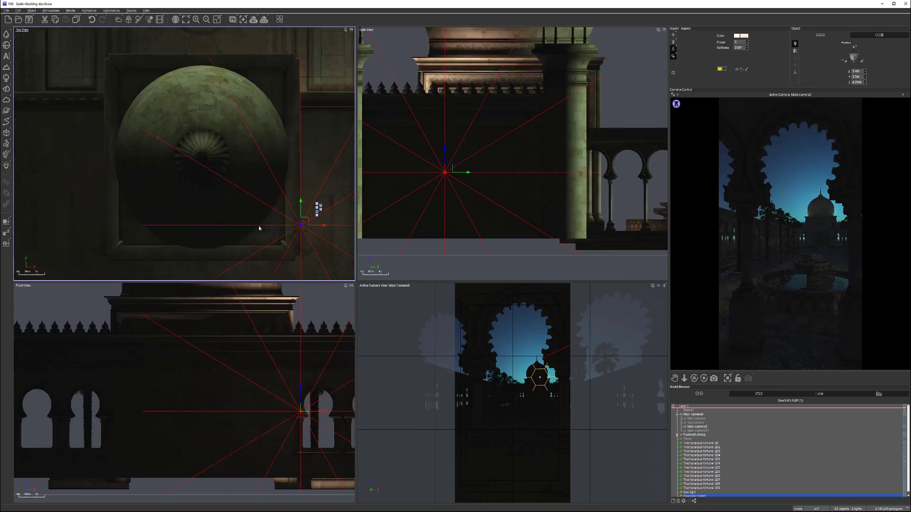
drag(294, 218, 257, 193)
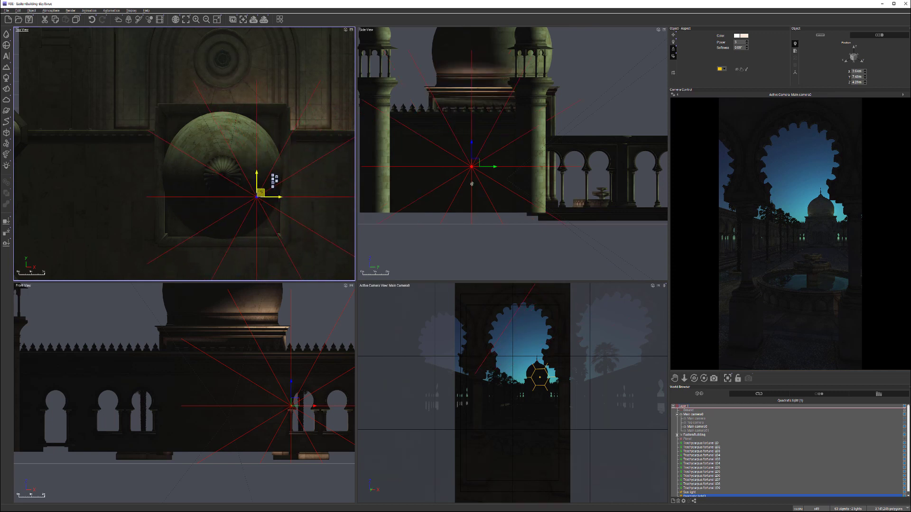
click(475, 167)
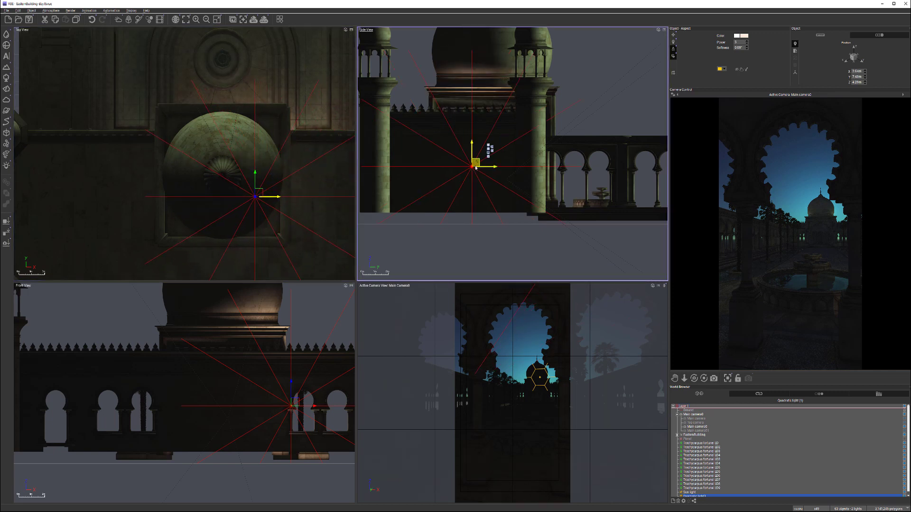
drag(475, 175, 475, 177)
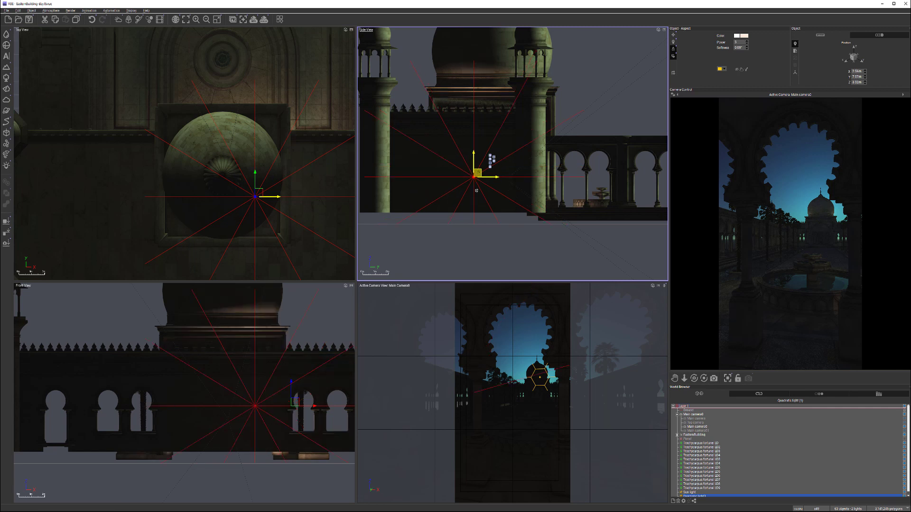
drag(476, 190, 476, 191)
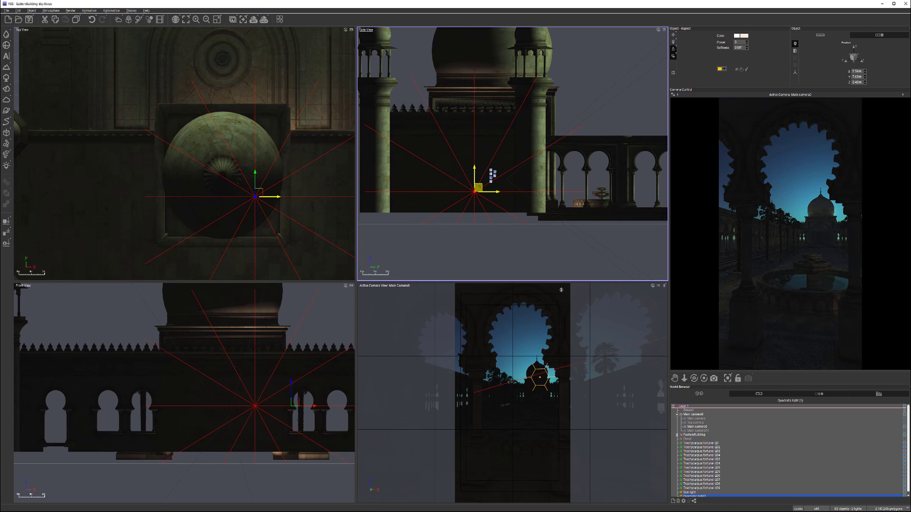
drag(476, 191, 475, 185)
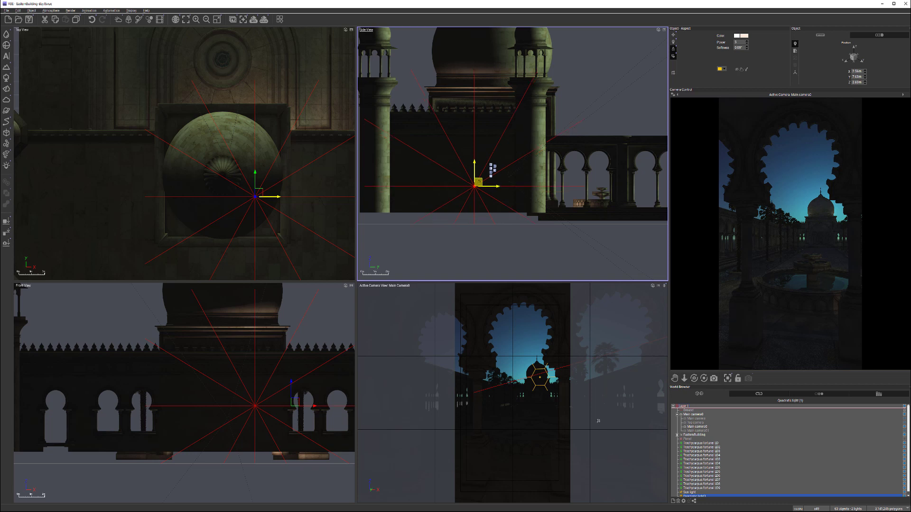
drag(478, 182, 478, 169)
drag(259, 188, 241, 153)
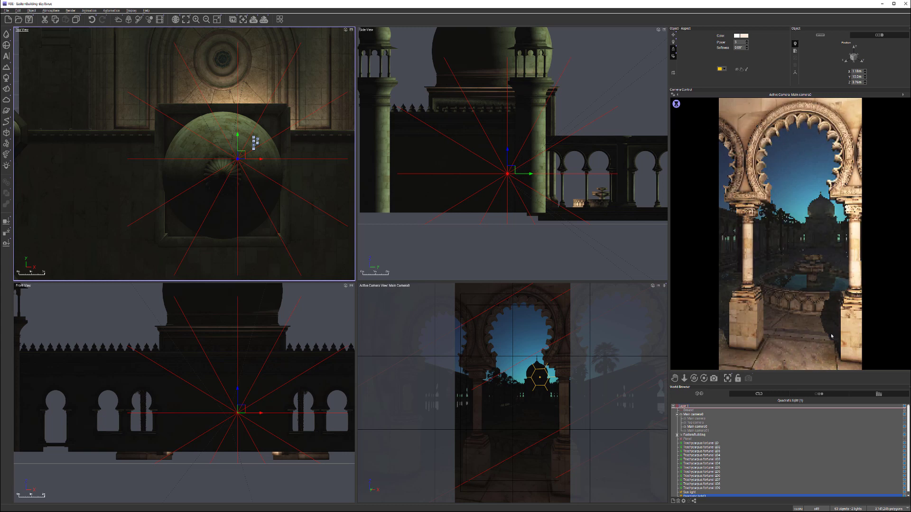
Refresh the preview render and move the point light farther back from the arches, beneath the front dome.
right_click(833, 338)
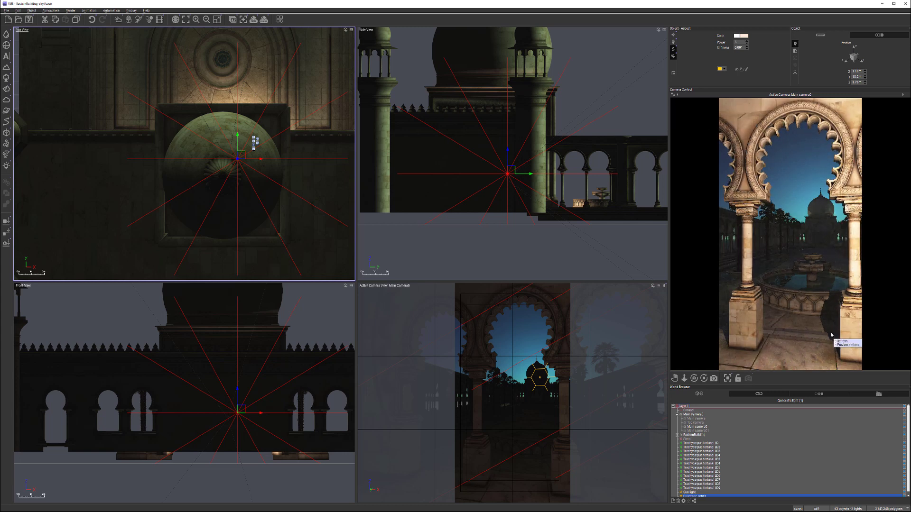
drag(240, 155, 246, 177)
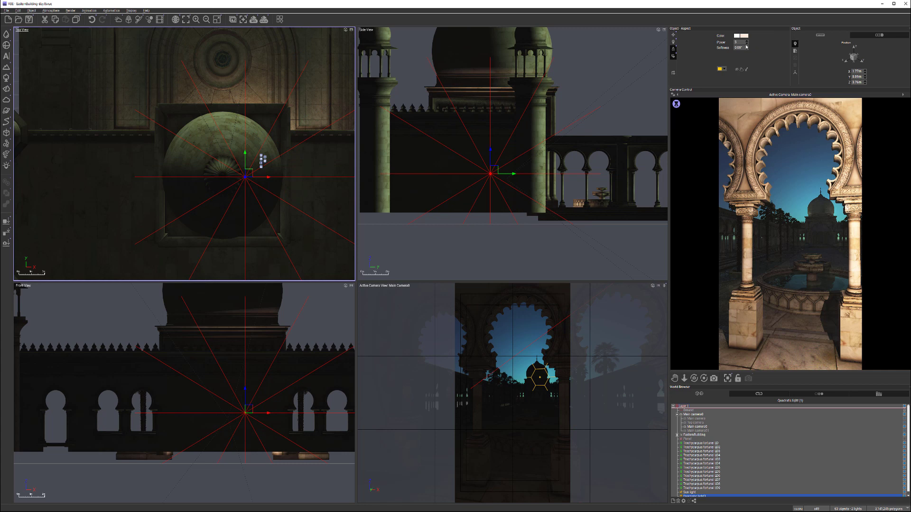
Check the main camera's advanced exposure settings and refresh the preview render.
double_click(700, 427)
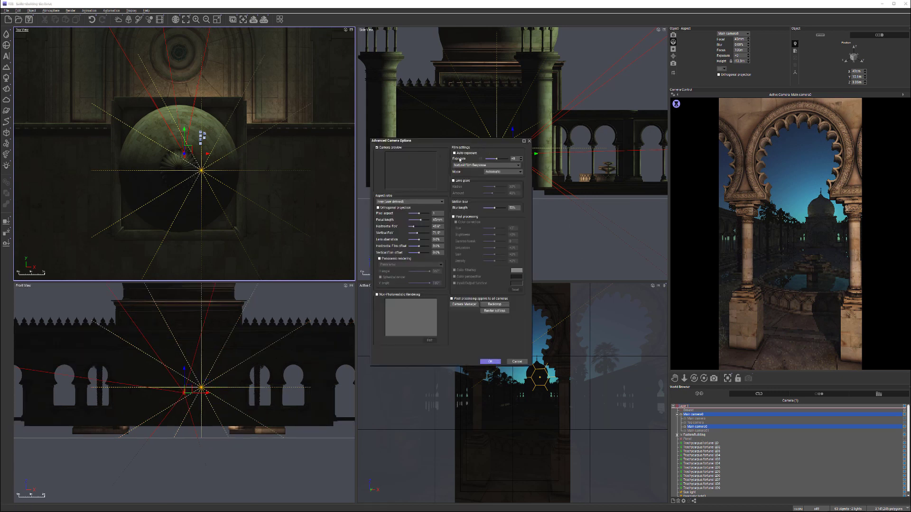
click(529, 141)
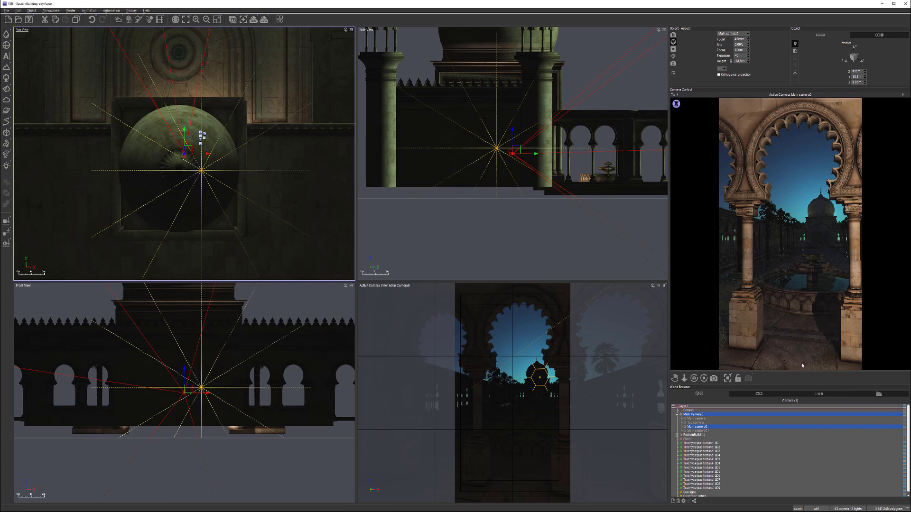
right_click(801, 365)
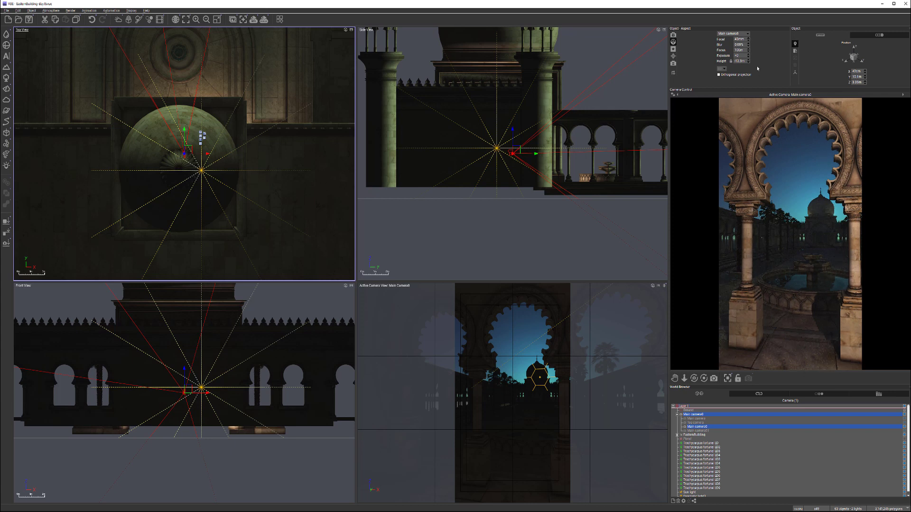
Give the point light beneath the front dome a slightly deeper warm orange color.
scroll(700, 481, down, 1)
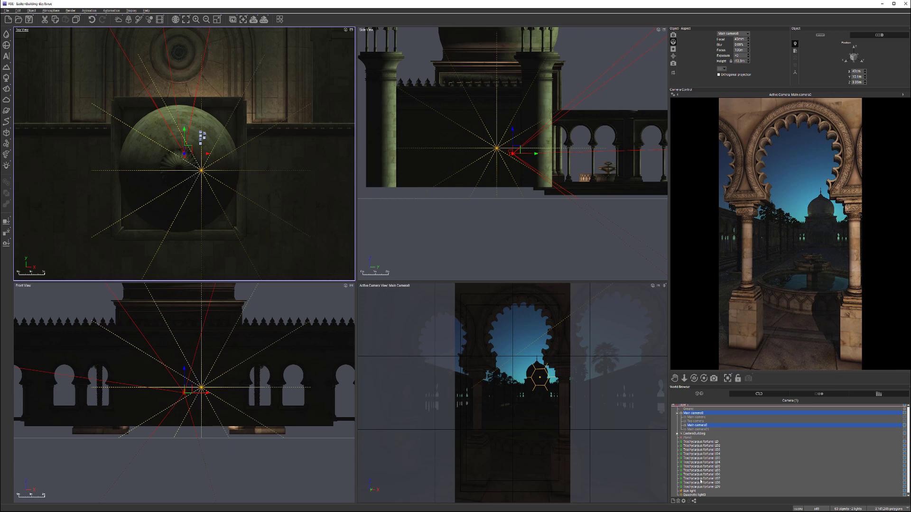
click(701, 495)
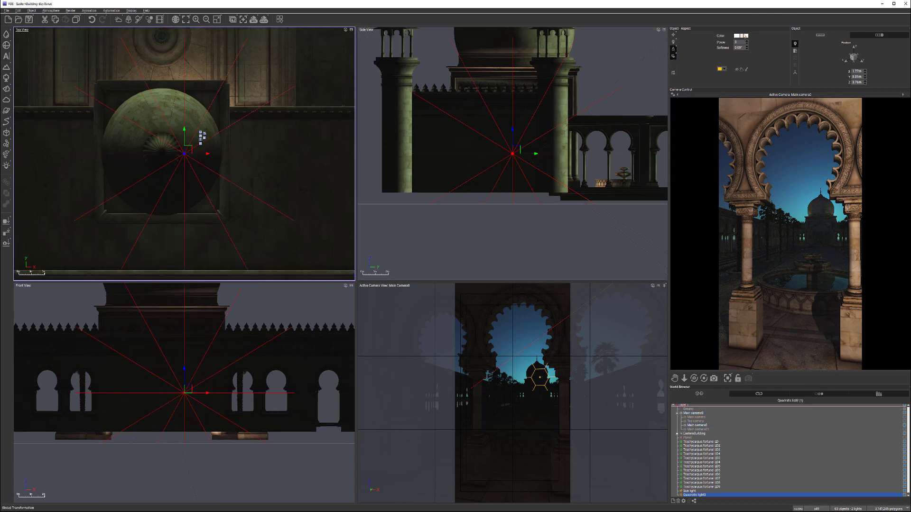
click(744, 35)
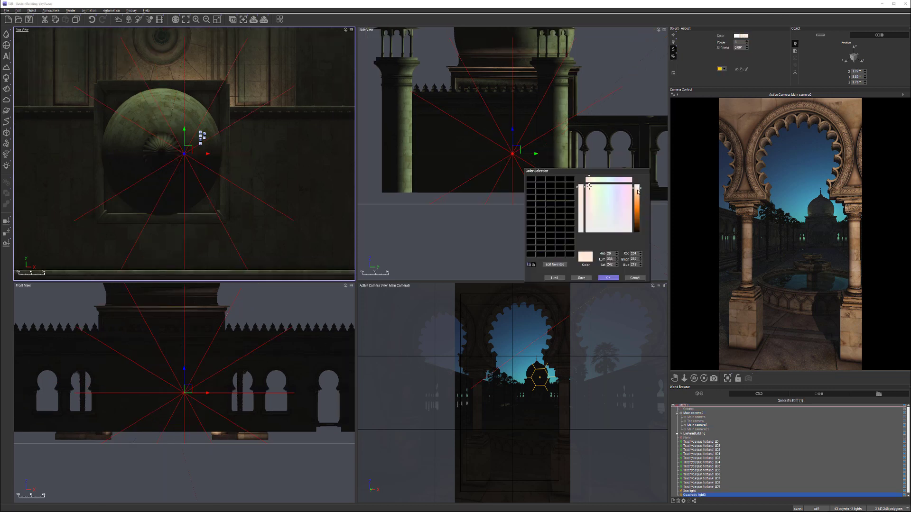
drag(638, 189, 638, 191)
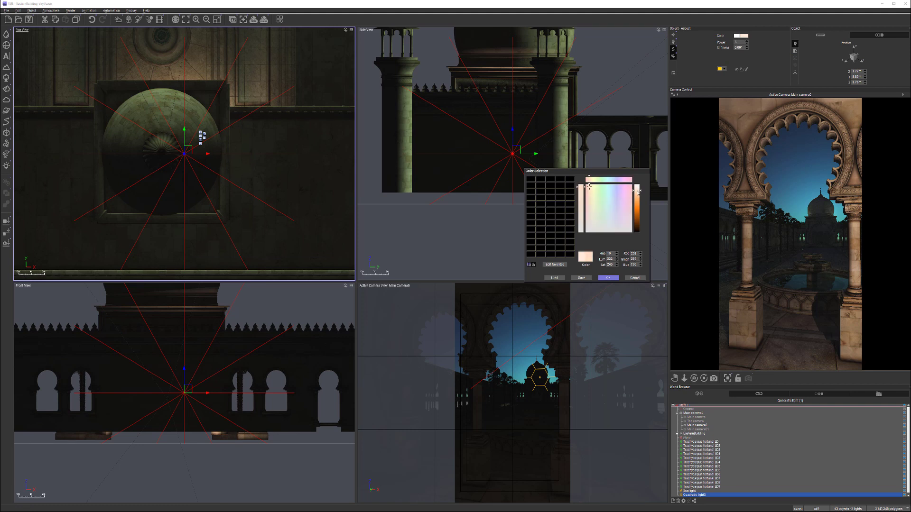
click(609, 279)
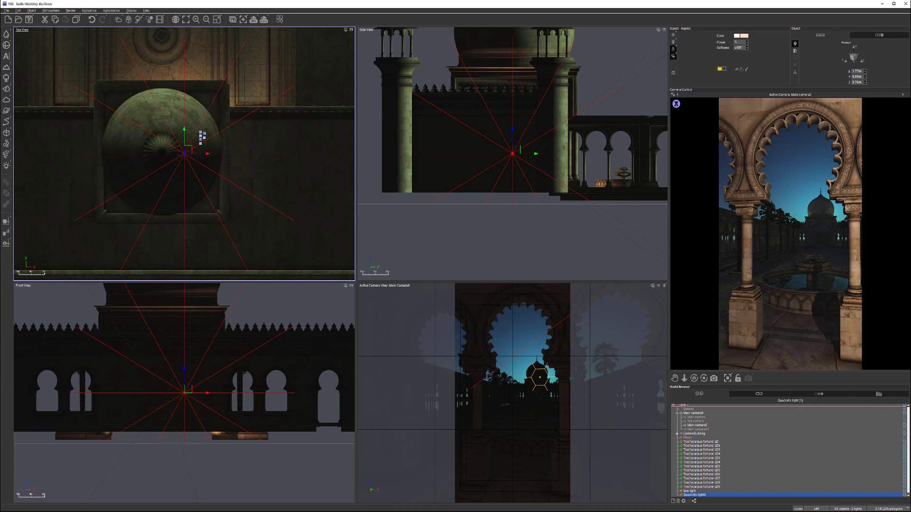
Set the point light's power to 3 and refresh the preview render.
click(740, 42)
text(3)
click(762, 47)
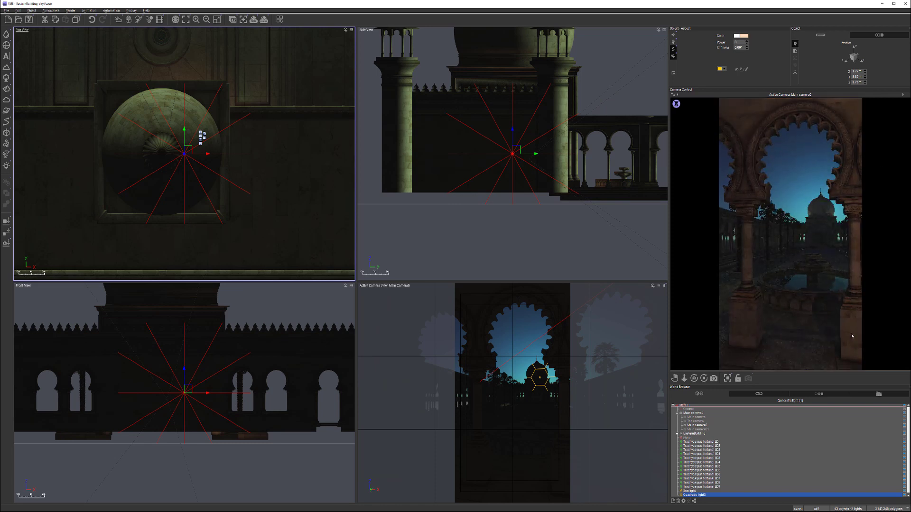
right_click(776, 228)
click(747, 181)
Place a copy of the point light in the left side arcade partway along the courtyard, adjust its position, and refresh the preview.
right_drag(229, 155, 273, 223)
scroll(272, 224, down, 6)
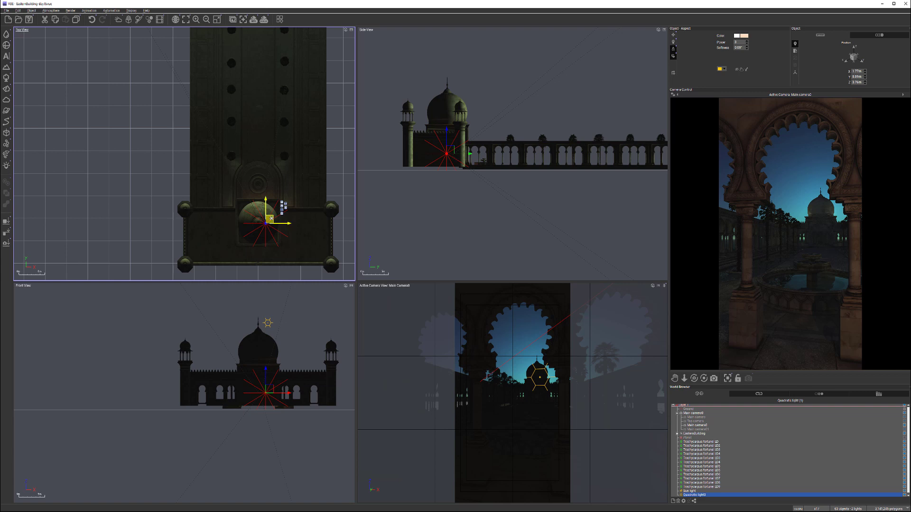
drag(271, 219, 211, 95)
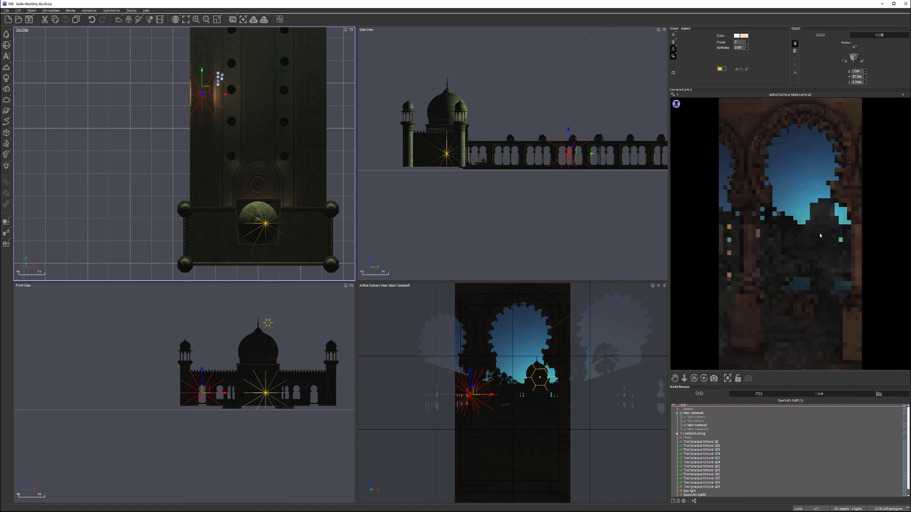
right_click(750, 248)
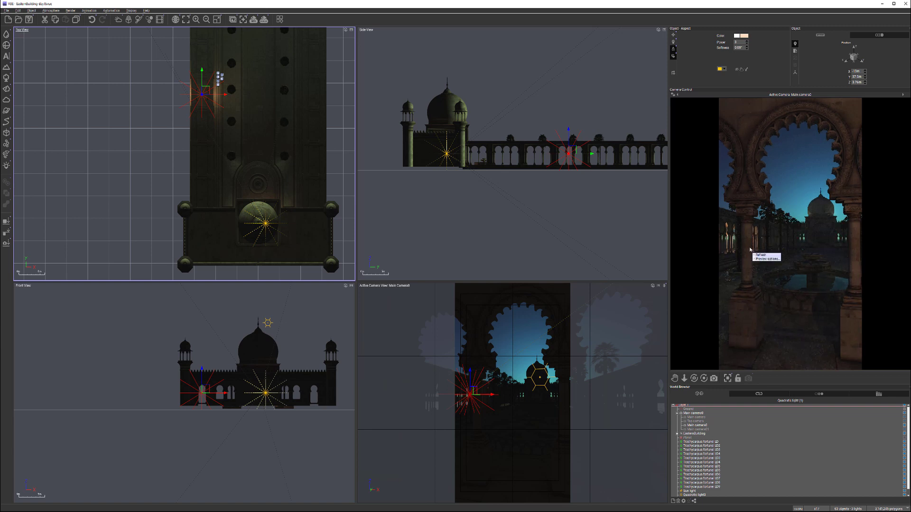
click(797, 229)
drag(203, 98, 210, 90)
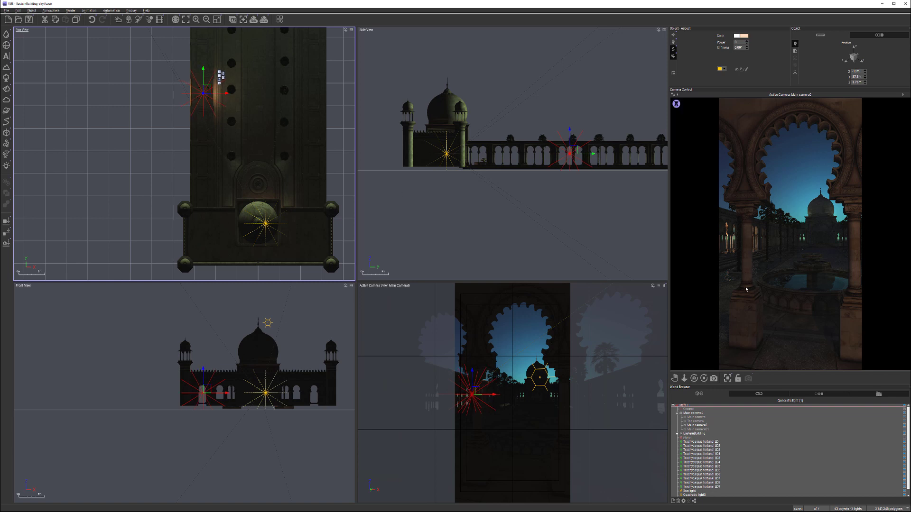
right_click(757, 236)
click(778, 239)
Copy the point light beneath the far dome and to the far building's inner right tower, raising the tower light into the turret.
right_drag(240, 123, 218, 274)
alt+drag(184, 239, 253, 74)
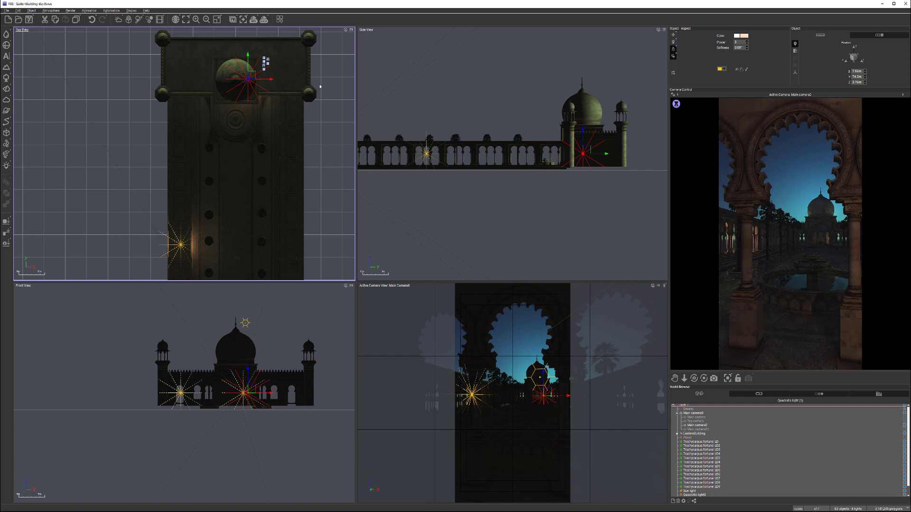
drag(250, 75, 312, 89)
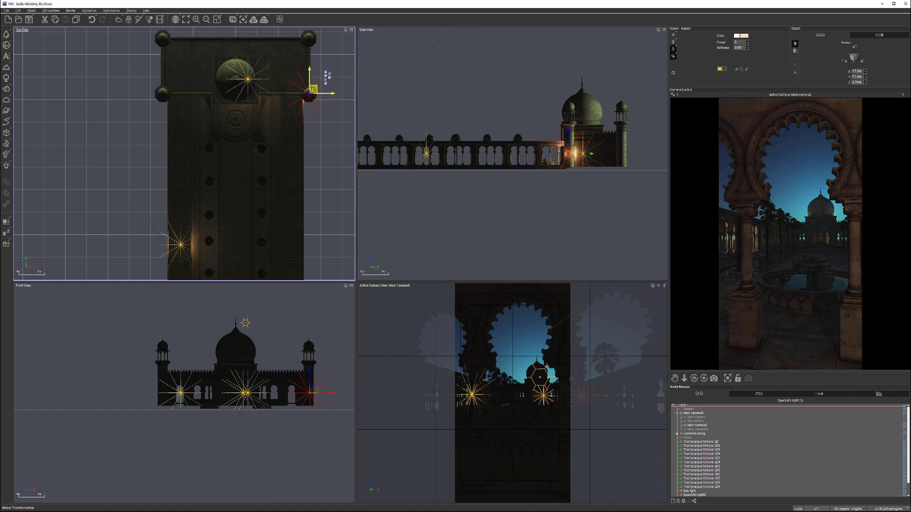
drag(570, 127, 570, 96)
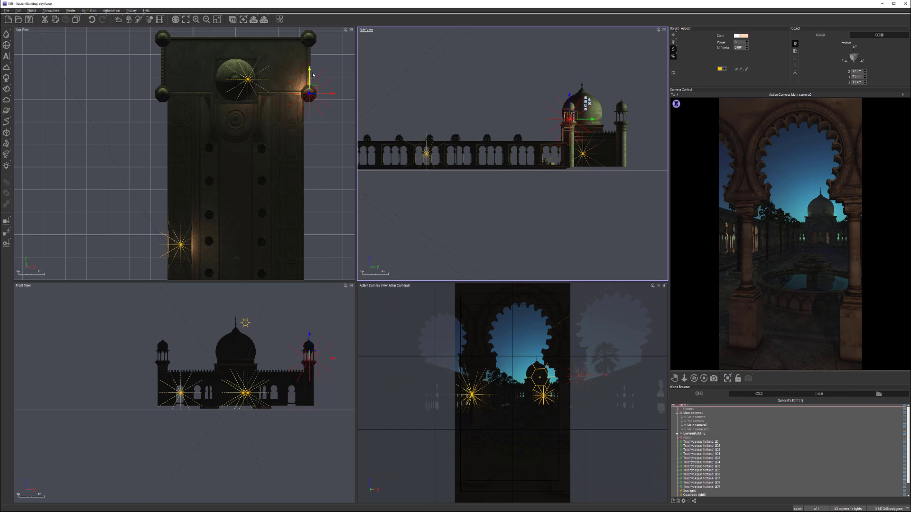
Copy the turret light to the other three corner towers of the far building and refresh the preview.
drag(308, 70, 182, 41)
right_drag(191, 88, 205, 129)
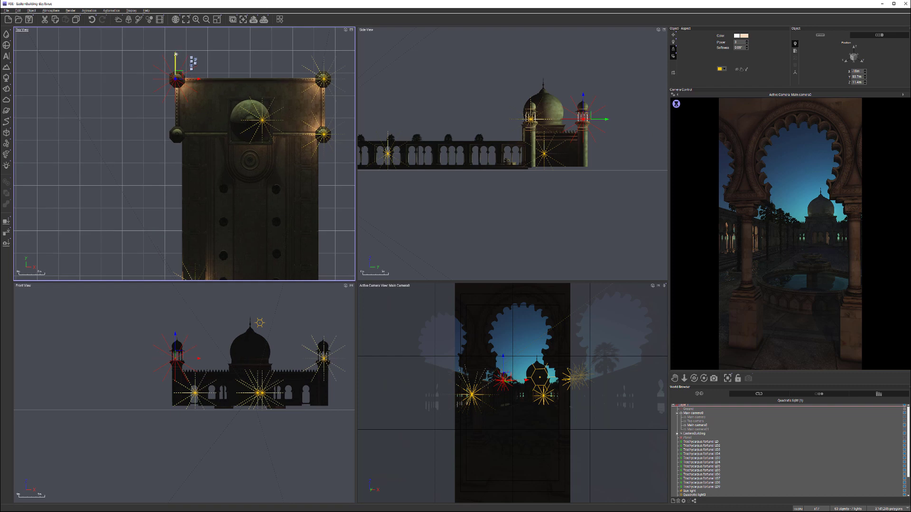
drag(175, 61, 179, 110)
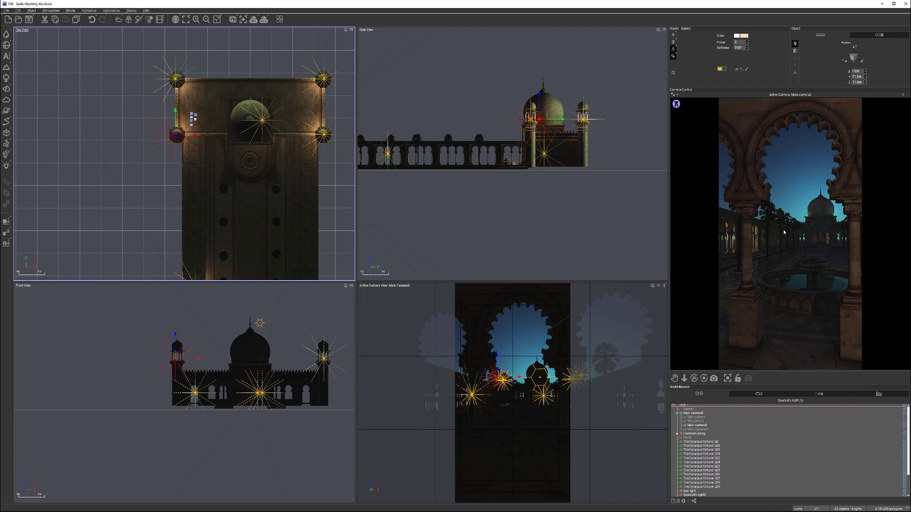
right_click(846, 230)
click(785, 219)
Increase the softness of the point light beneath the front dome and refresh the preview.
scroll(705, 464, down, 2)
click(697, 470)
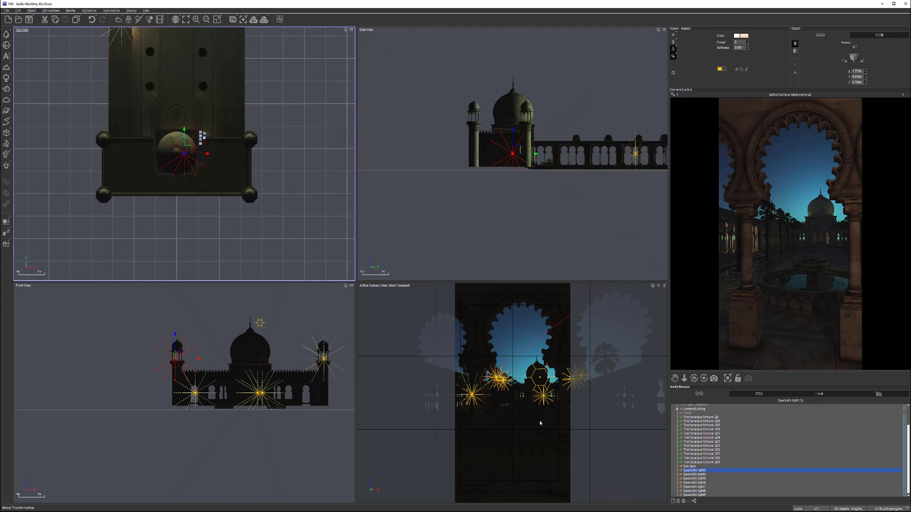
drag(746, 47, 747, 43)
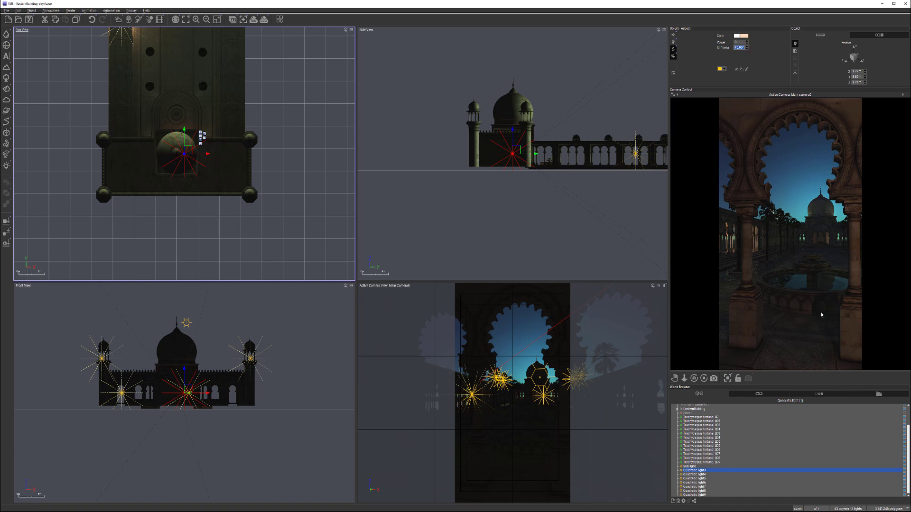
right_click(826, 345)
Delete the existing planet and add a new one behind the far building, shifted left of its dome.
click(688, 412)
key(Delete)
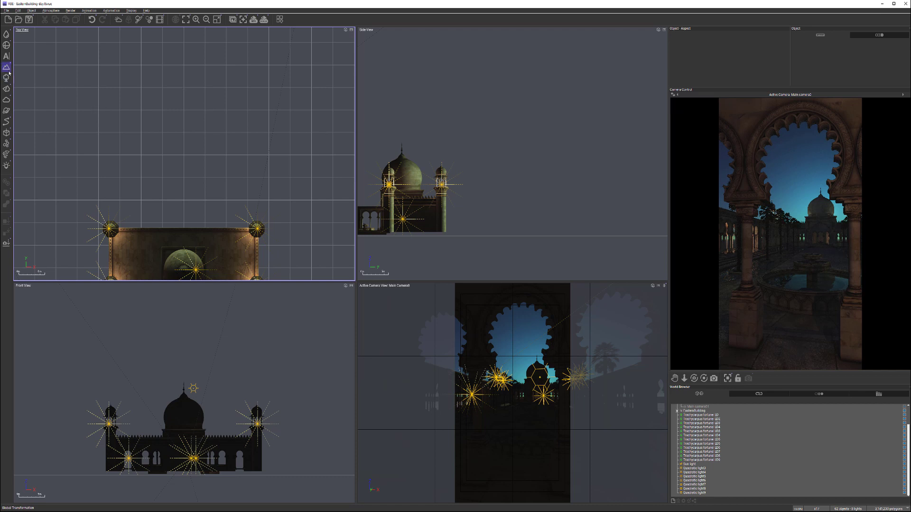
click(6, 133)
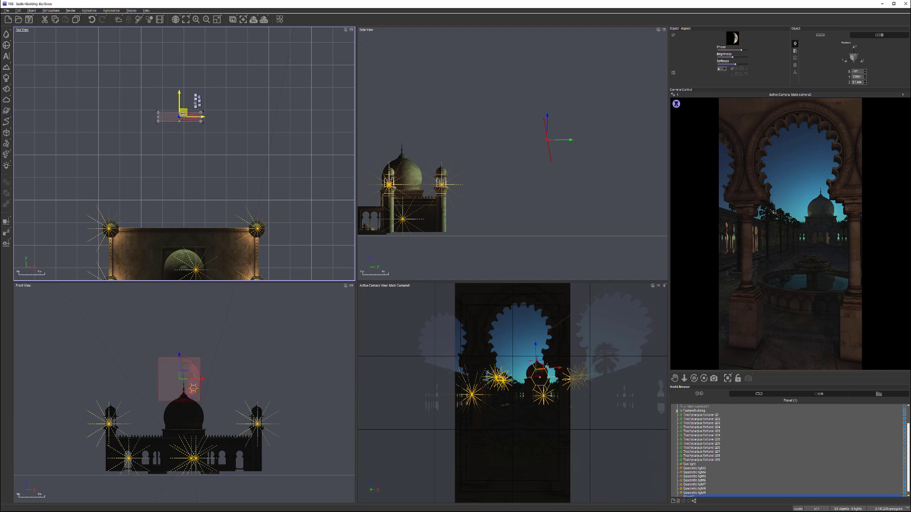
drag(183, 114, 151, 116)
Make the planet a moon with a nearly full phase, and raise its brightness and softness.
click(673, 35)
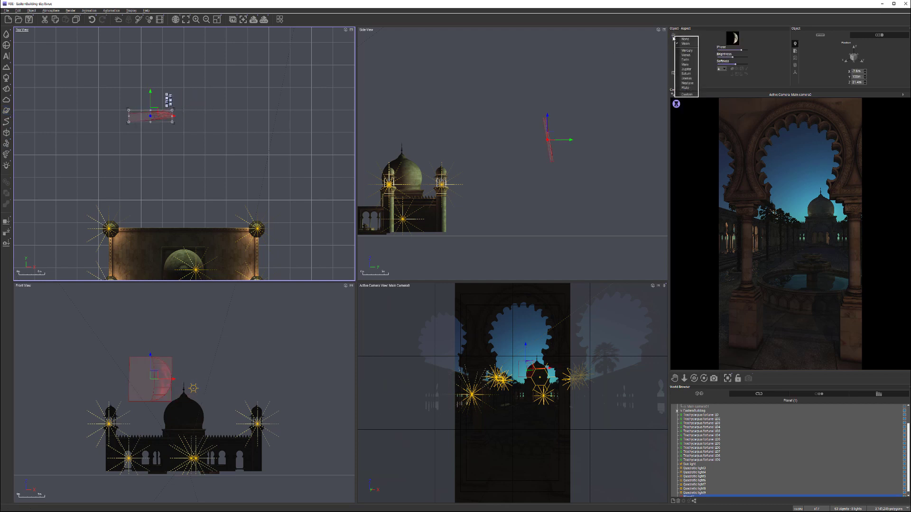
click(690, 43)
drag(742, 50, 735, 50)
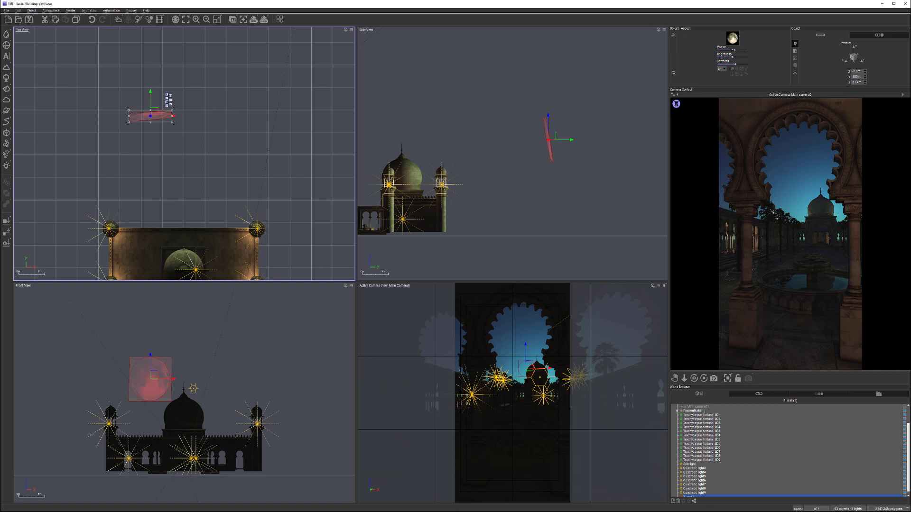
drag(738, 57, 748, 65)
Enlarge the moon greatly and position it low behind the far building, left of its dome.
click(548, 143)
drag(554, 117, 625, 43)
drag(570, 69, 572, 150)
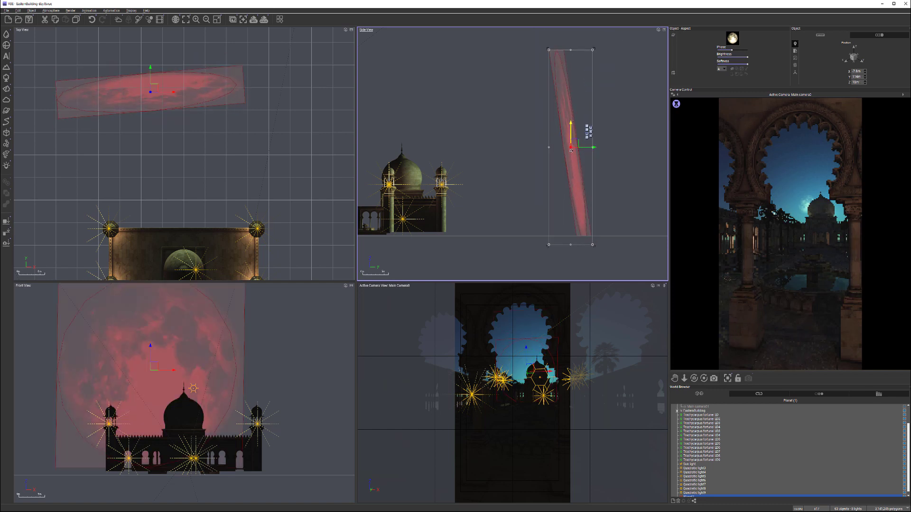
click(144, 89)
drag(143, 90, 125, 91)
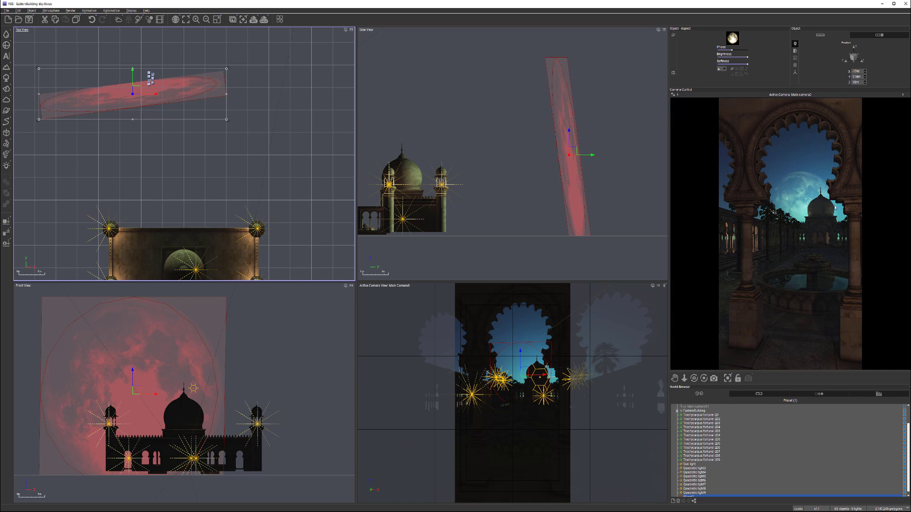
Increase the number of stars in the atmosphere effects and refresh the preview render.
click(58, 11)
click(71, 65)
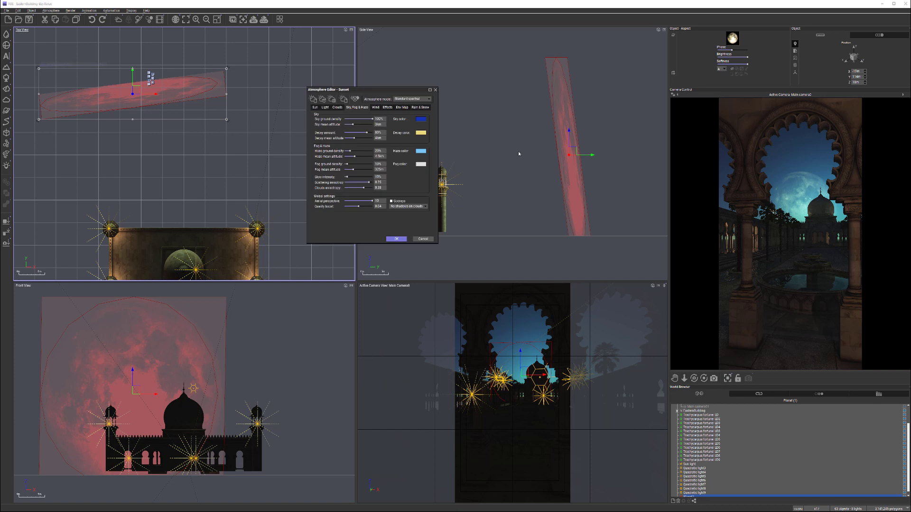
click(387, 107)
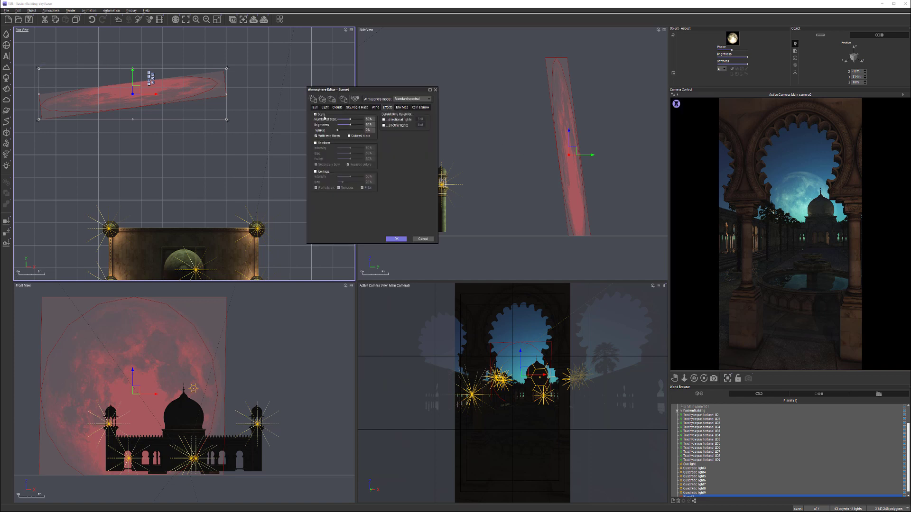
drag(351, 119, 360, 119)
right_click(875, 163)
Increase the atmosphere's haze ground density and decay amount, and change the decay color to a warmer orange.
click(366, 107)
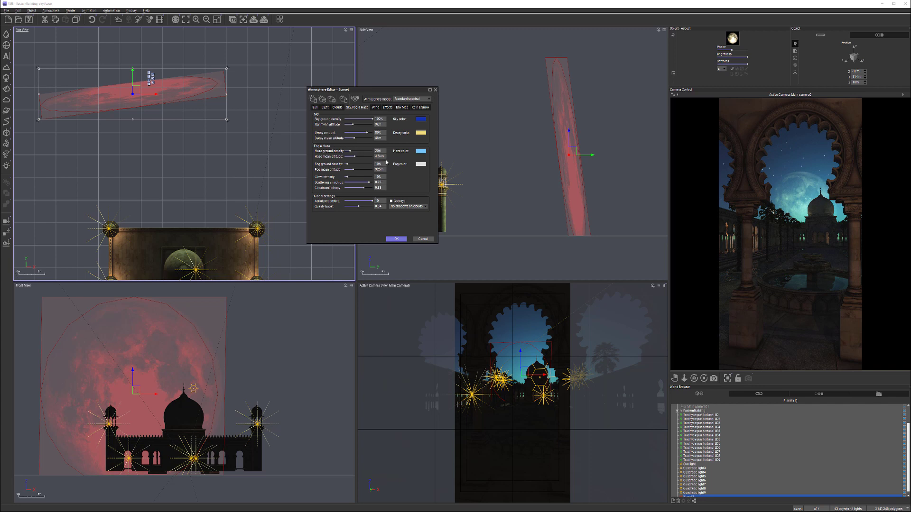
drag(355, 151, 361, 151)
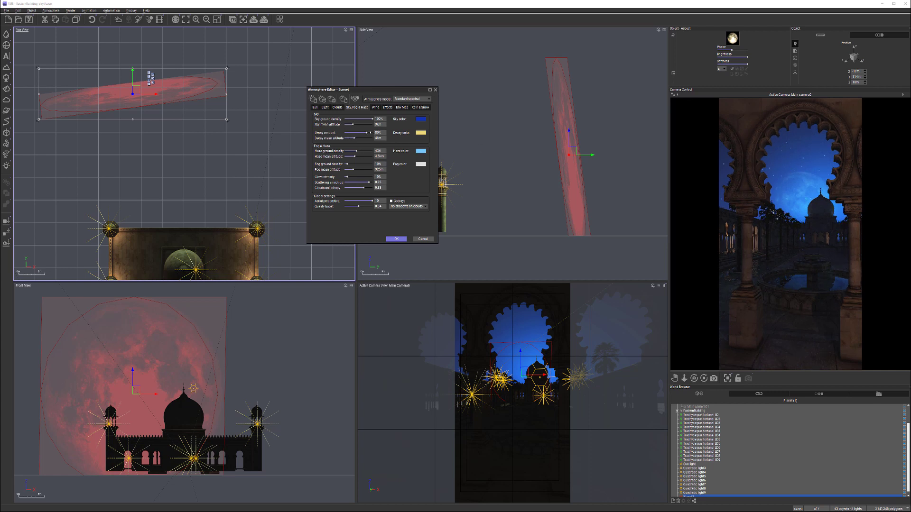
click(421, 133)
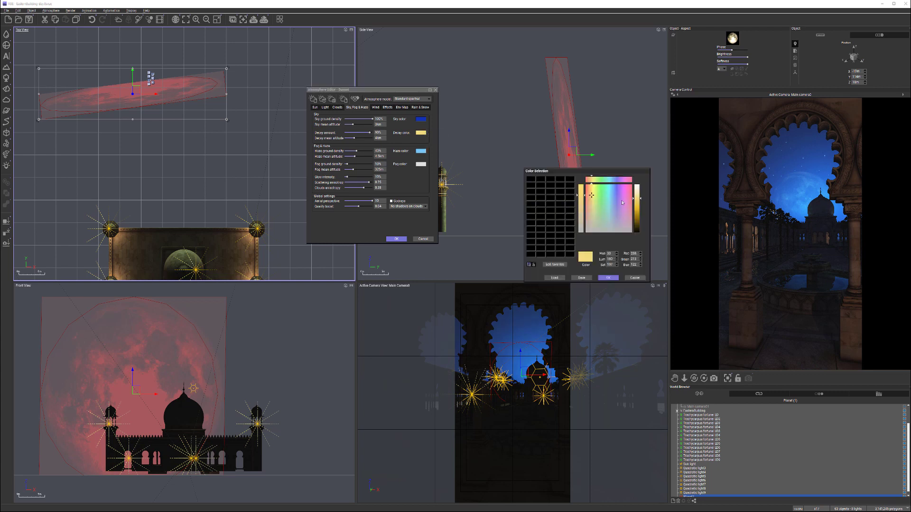
drag(592, 196, 590, 194)
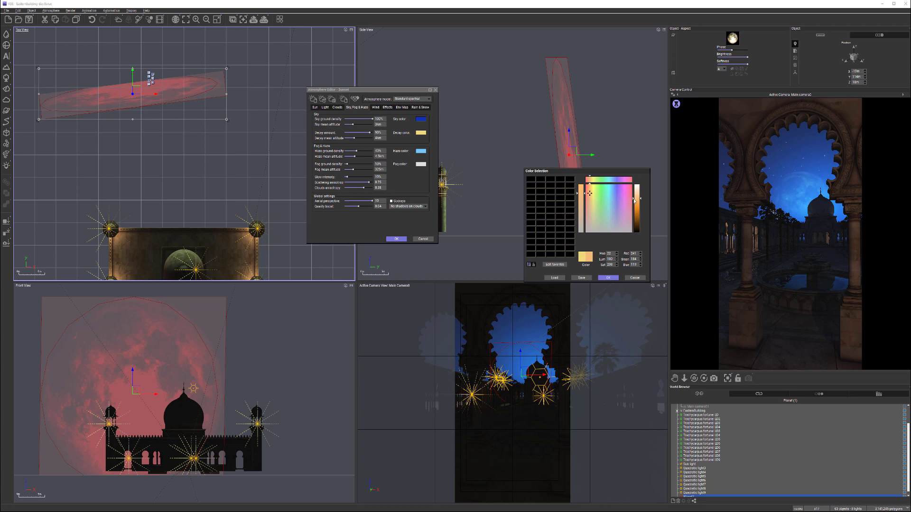
click(607, 277)
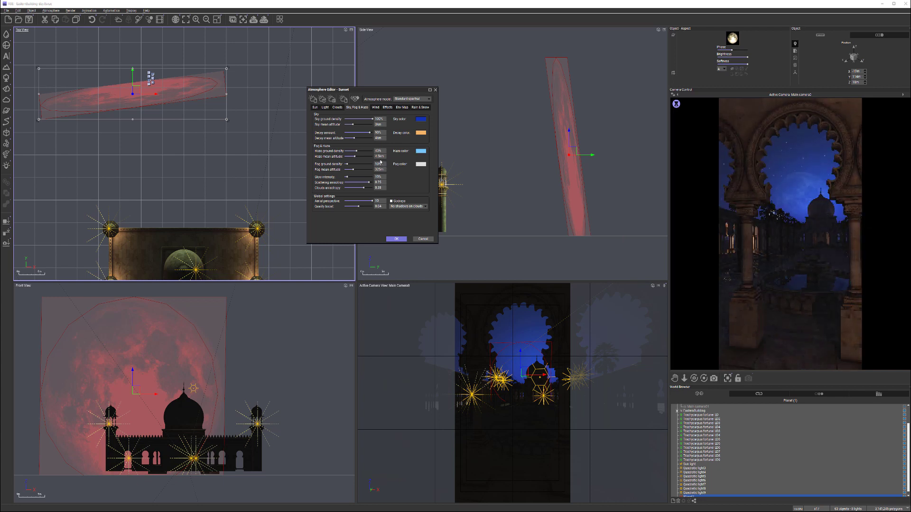
Lower the atmosphere's decay mean altitude, change the haze color to a softer blue, and refresh the preview render.
drag(358, 138, 356, 139)
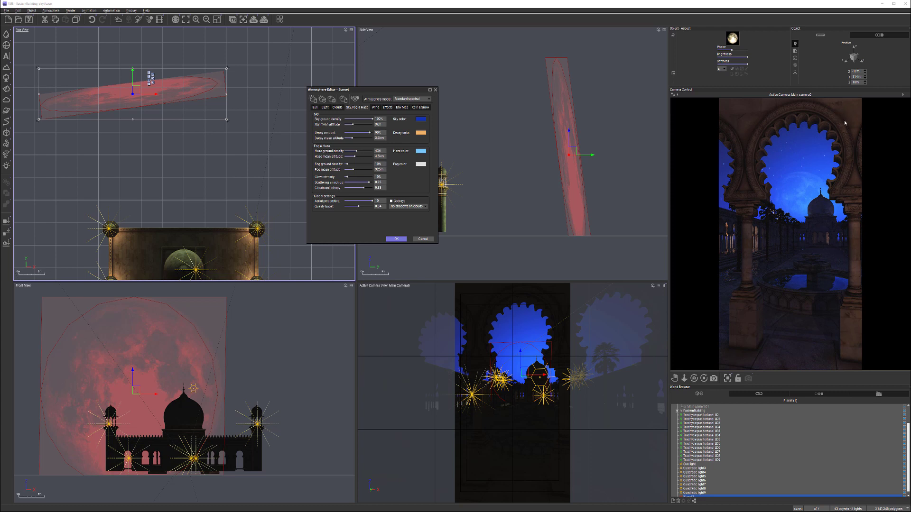
right_click(801, 334)
right_click(892, 375)
click(421, 152)
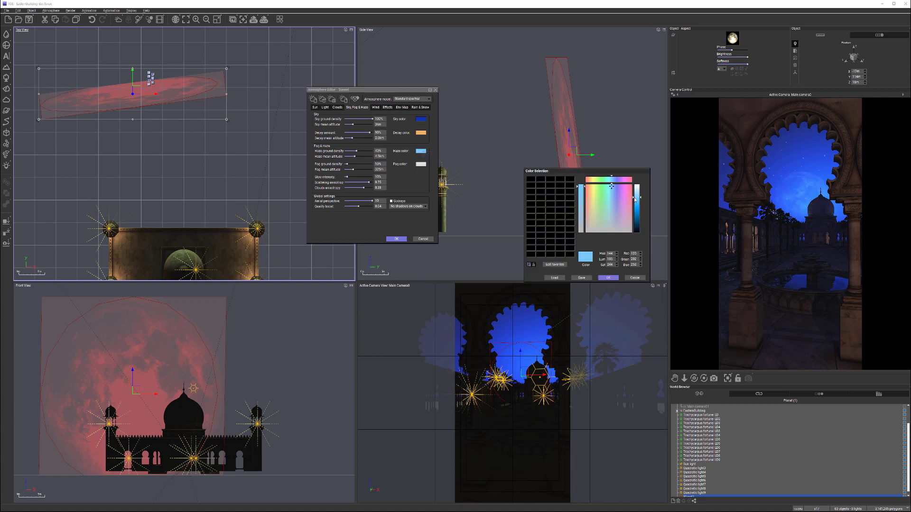
click(611, 196)
click(608, 278)
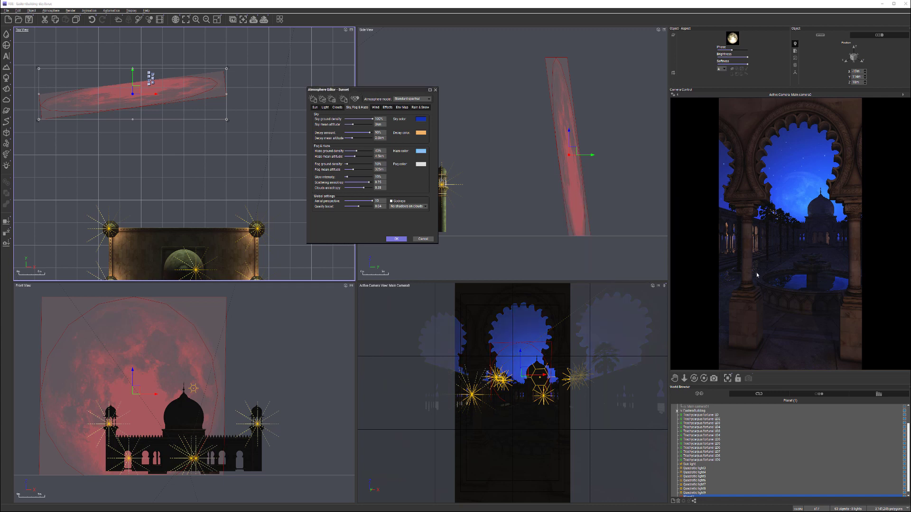
right_click(837, 174)
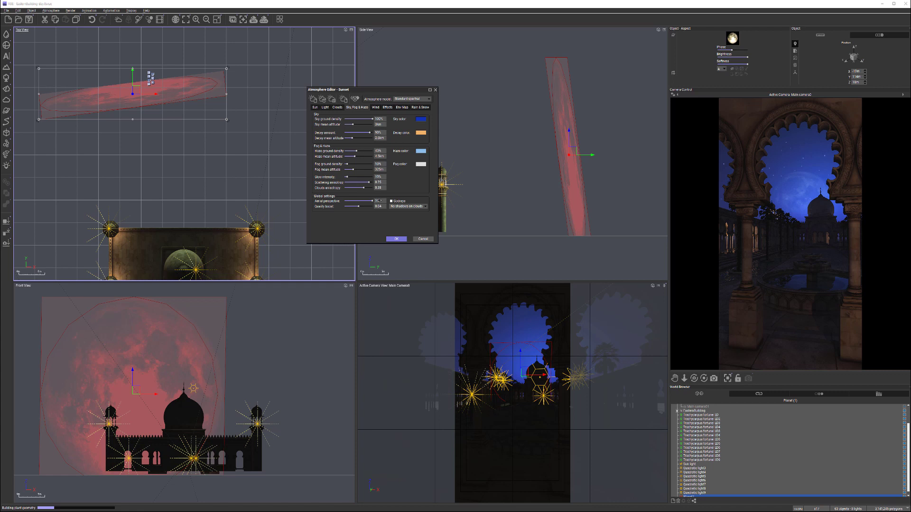
Set the atmosphere's aerial perspective to 25, refresh the preview render and accept the atmosphere settings.
click(380, 200)
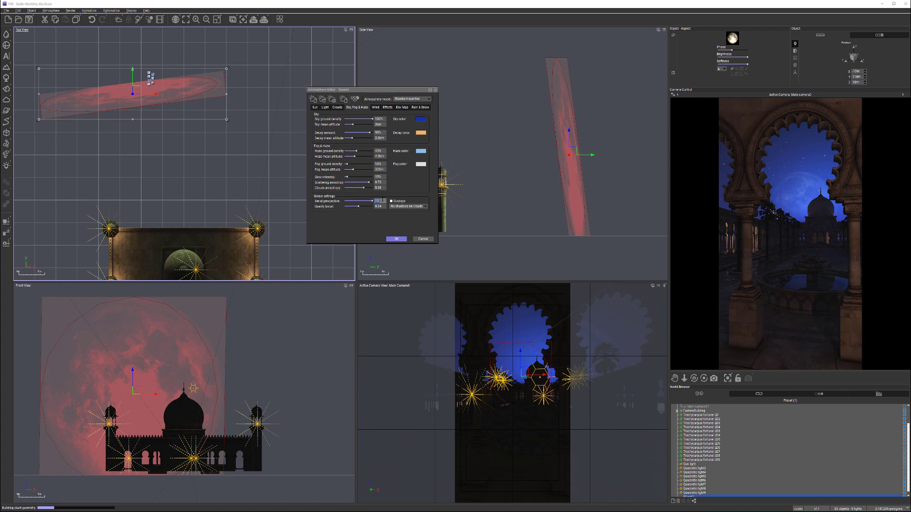
text(25)
right_click(853, 241)
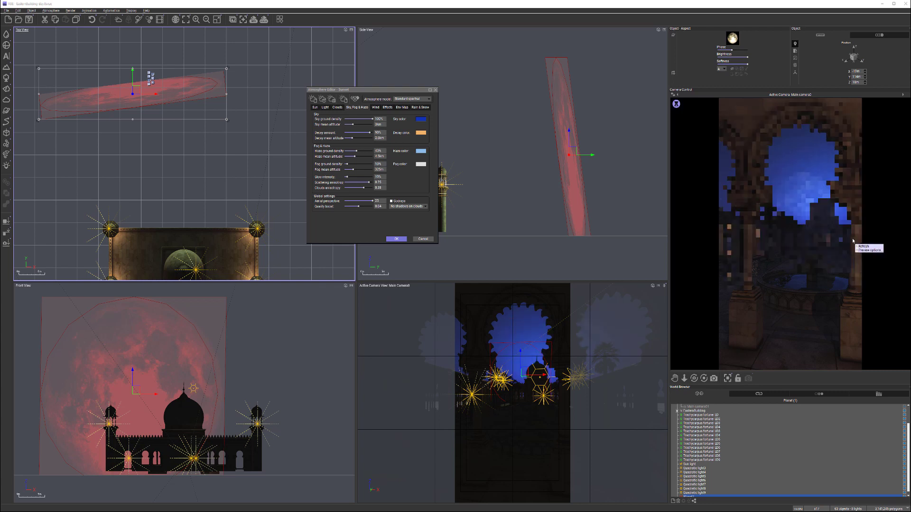
click(810, 233)
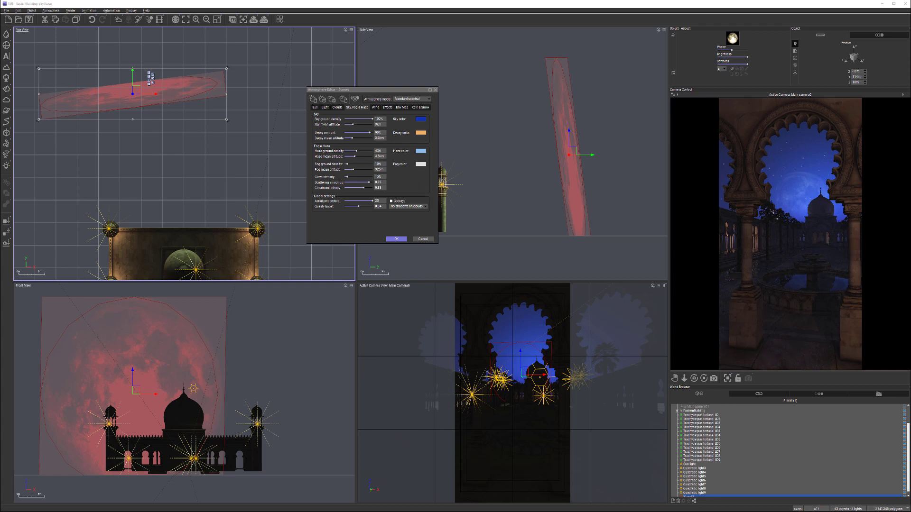
drag(348, 176, 348, 176)
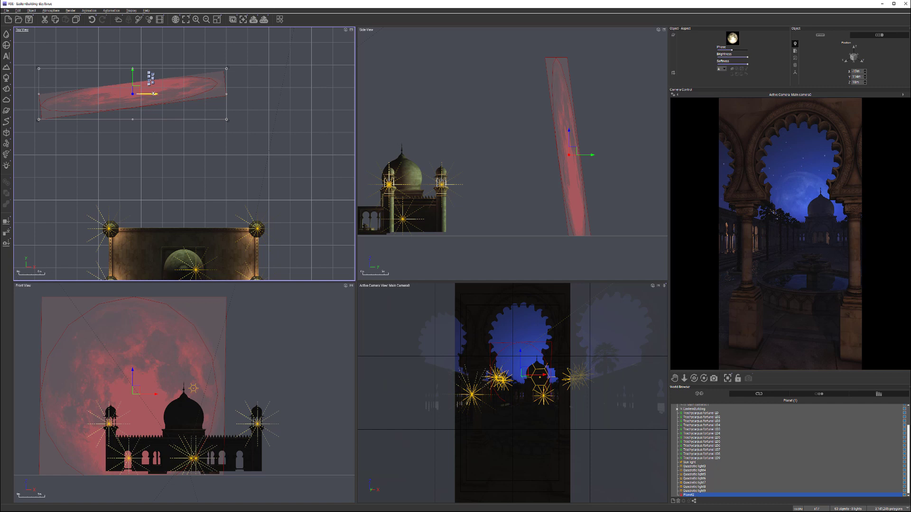
Try shifting the moon sideways, return it behind the dome, enlarge it further and refresh the preview.
drag(134, 90, 129, 93)
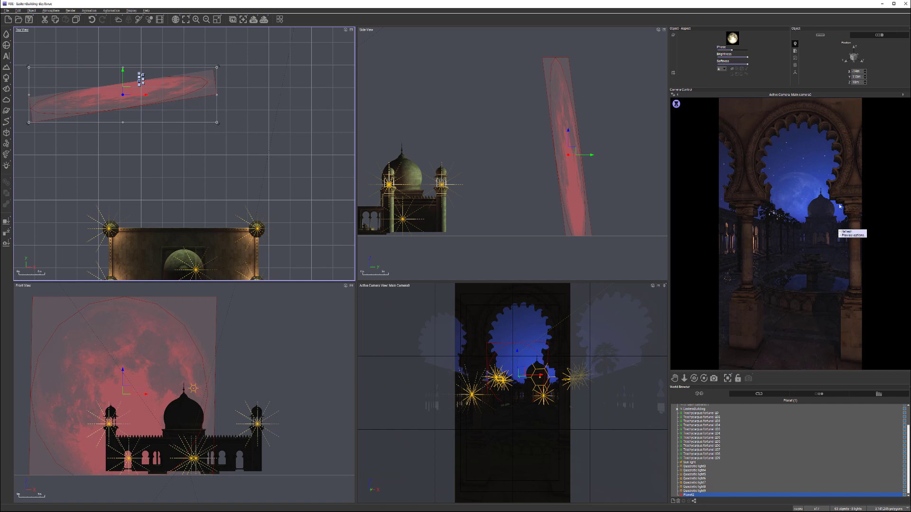
drag(127, 96, 134, 93)
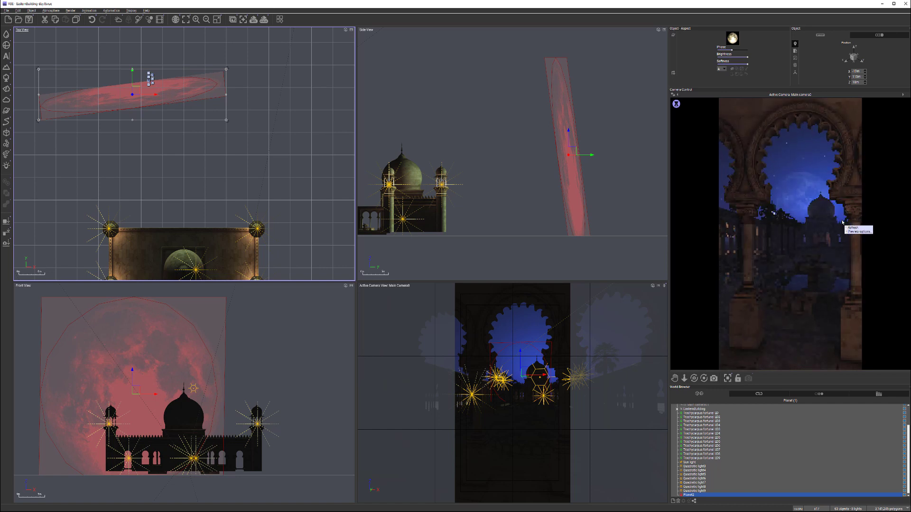
click(546, 66)
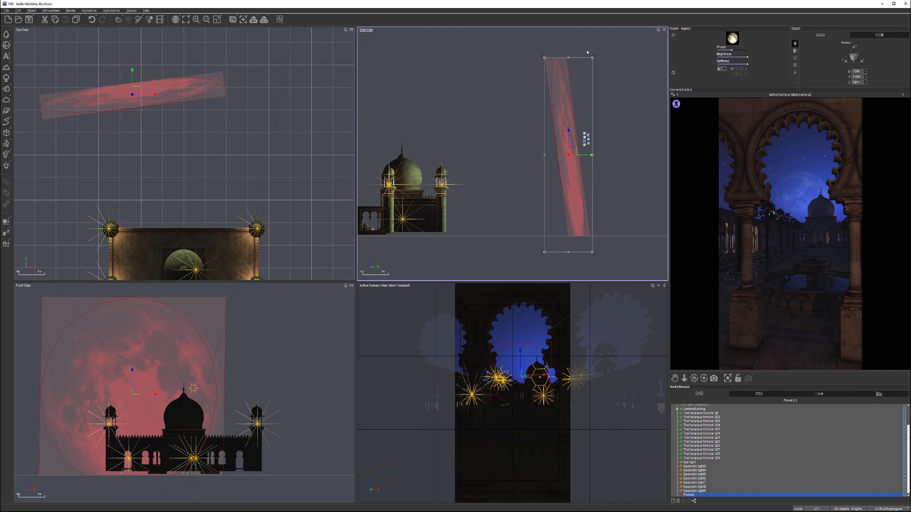
drag(593, 56, 607, 36)
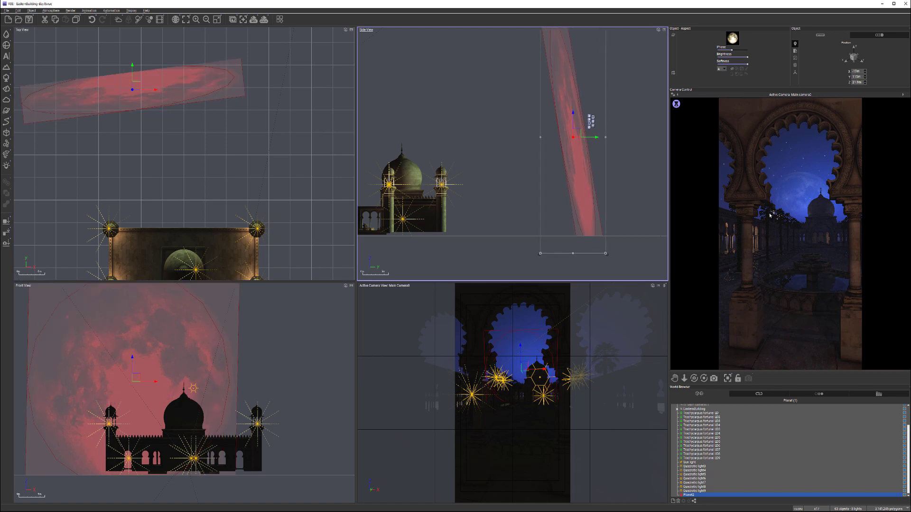
right_click(822, 173)
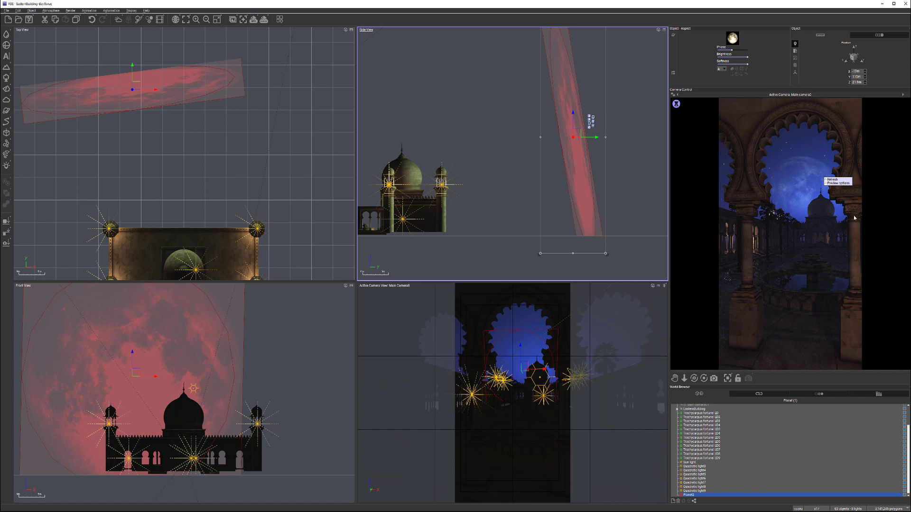
click(809, 186)
Change the color of the quadratic light inside the front building to a warm peach orange.
click(697, 467)
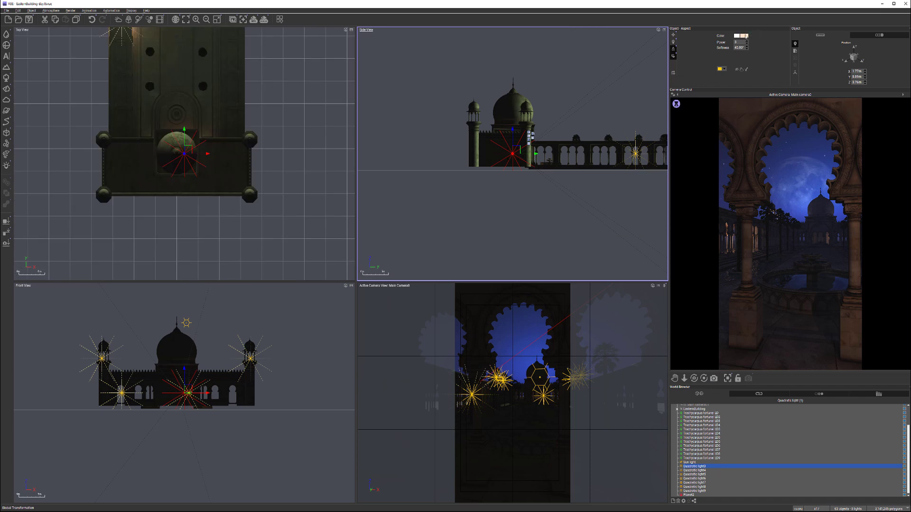
click(745, 36)
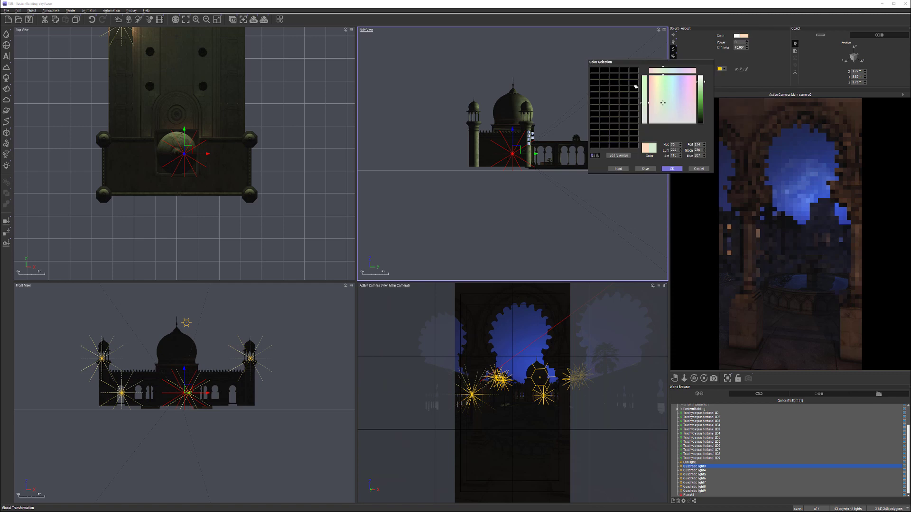
click(585, 134)
drag(585, 135, 611, 149)
click(582, 140)
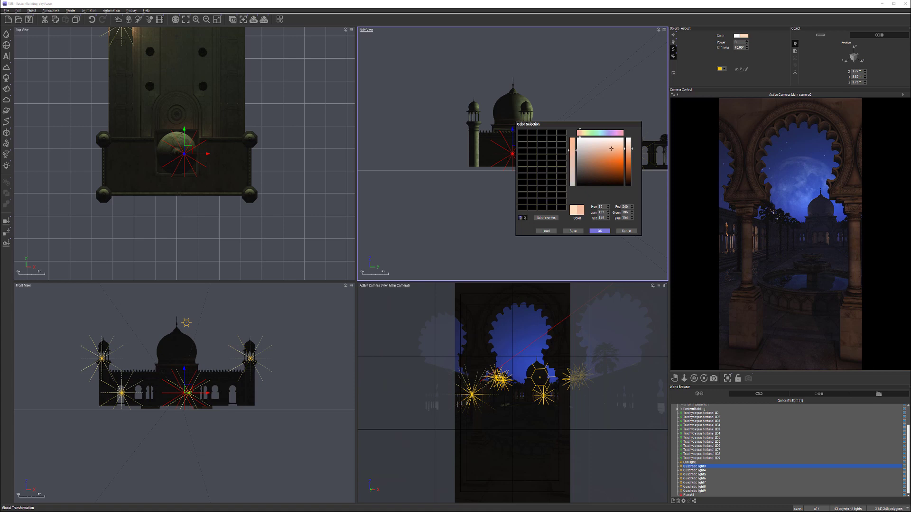
click(600, 231)
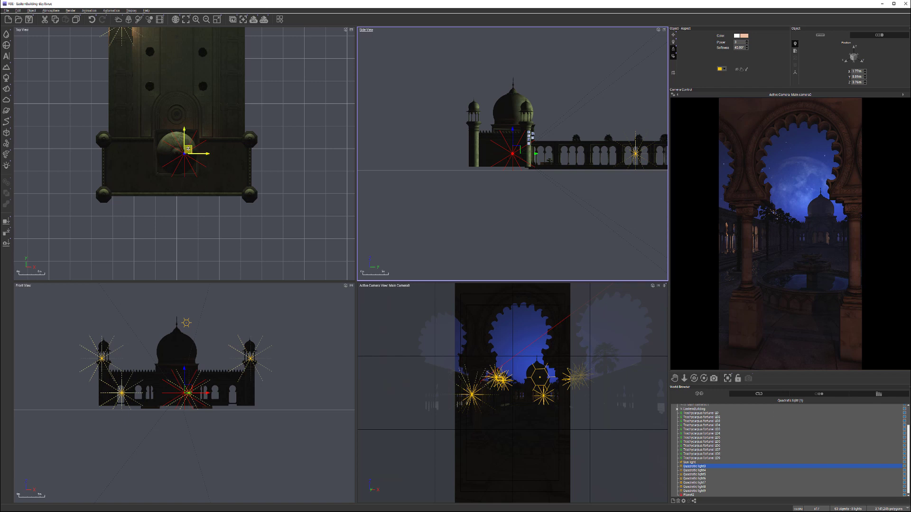
Duplicate the peach quadratic light to its left, give the copy a muted blue color, and refresh the preview.
drag(188, 148, 162, 158)
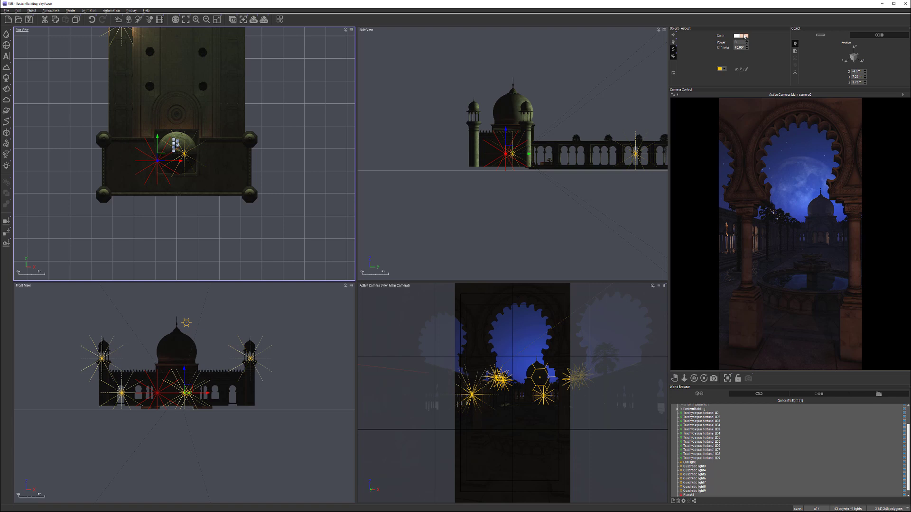
click(744, 36)
click(601, 165)
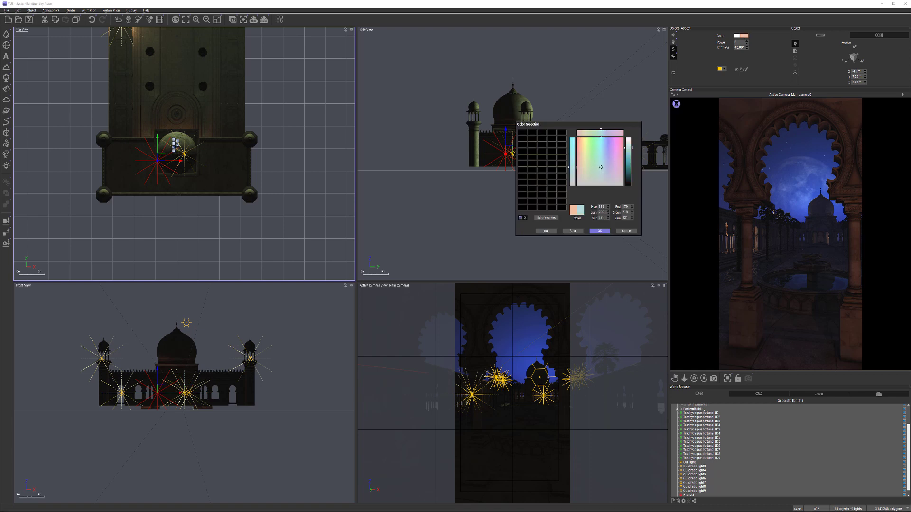
drag(632, 150, 632, 163)
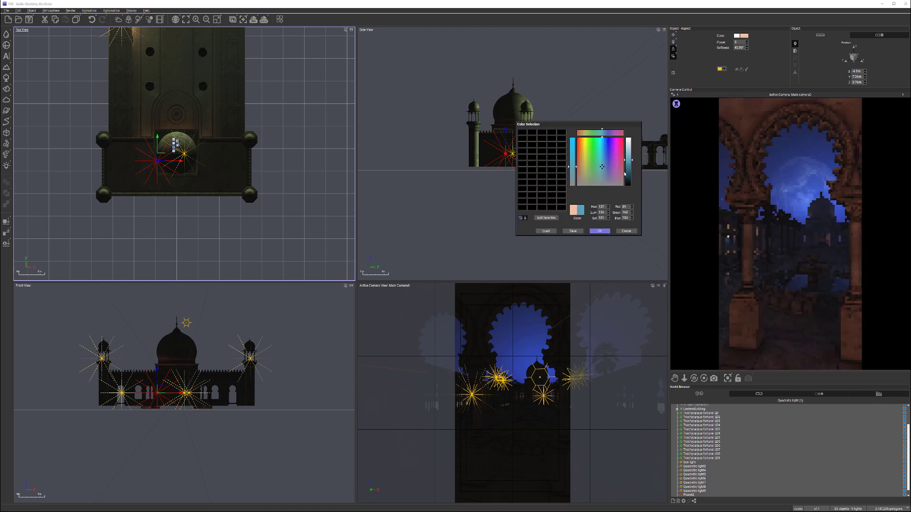
click(600, 231)
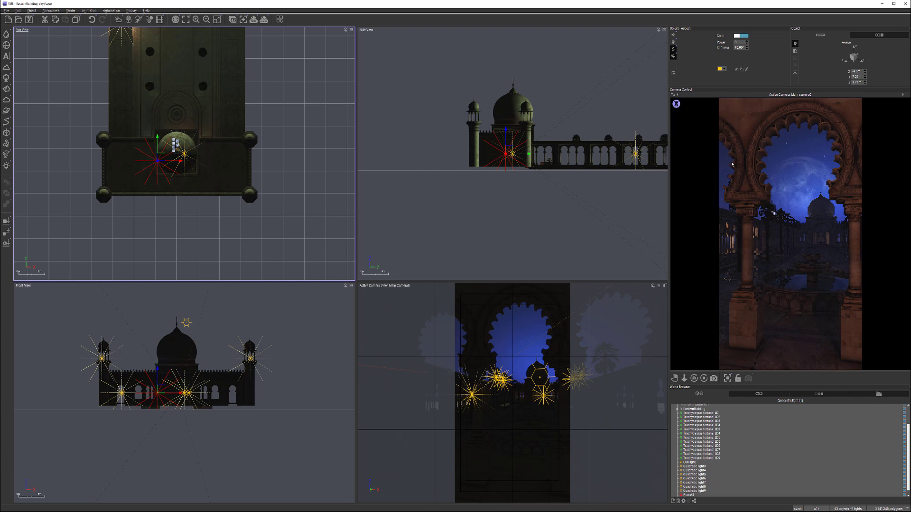
right_click(739, 345)
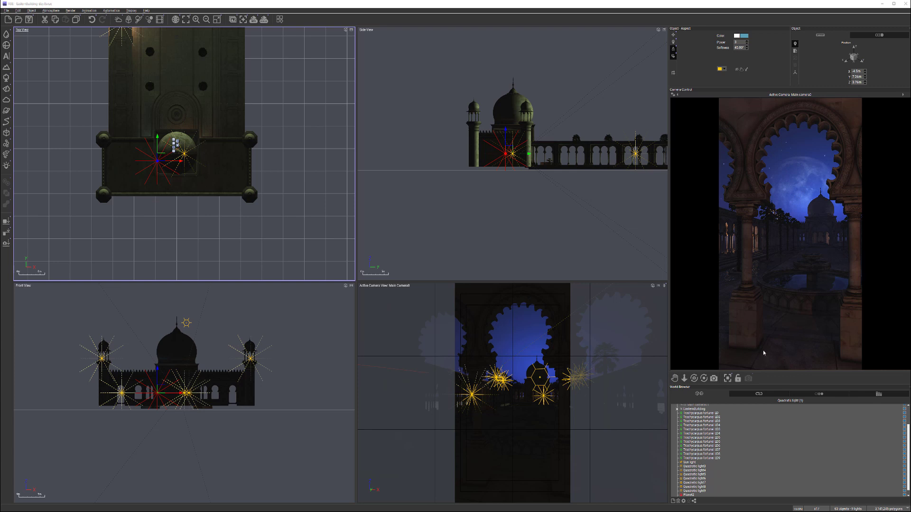
Activate Main camera02, move it farther back inside the front building for a wider view, and refresh the preview.
scroll(710, 437, up, 3)
click(700, 429)
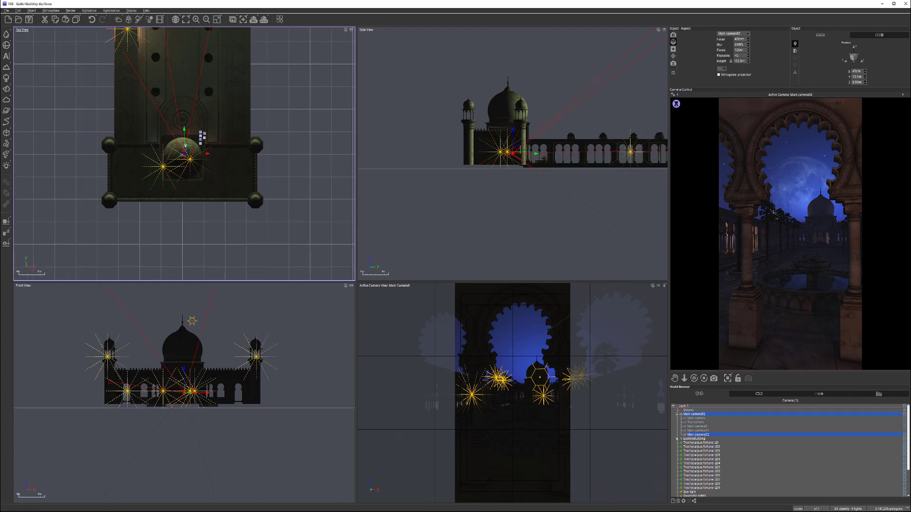
drag(188, 151, 190, 160)
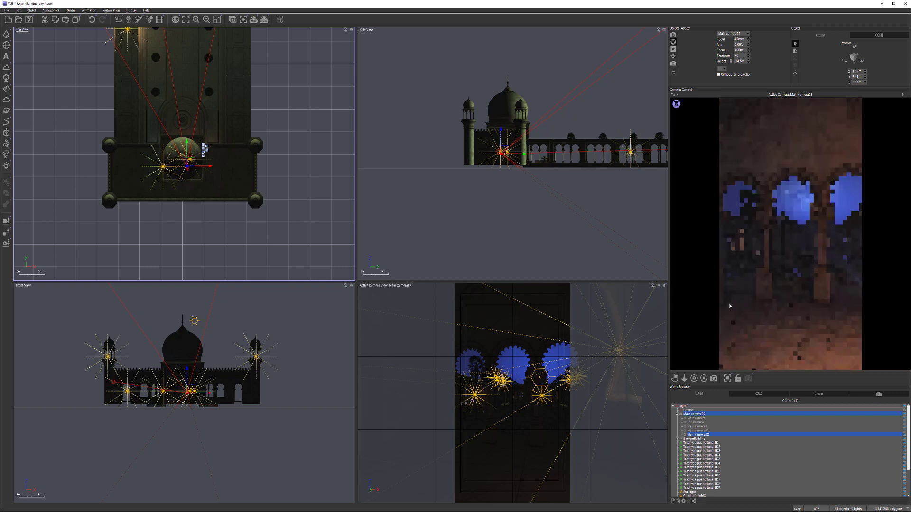
right_click(844, 306)
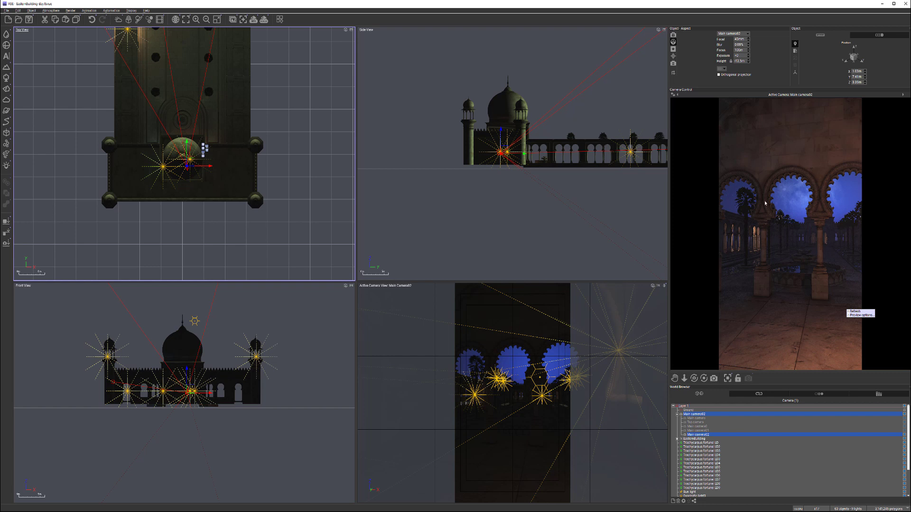
click(826, 217)
Preview the scene through Main camera01, and return to the original portrait camera with a refreshed preview.
click(700, 431)
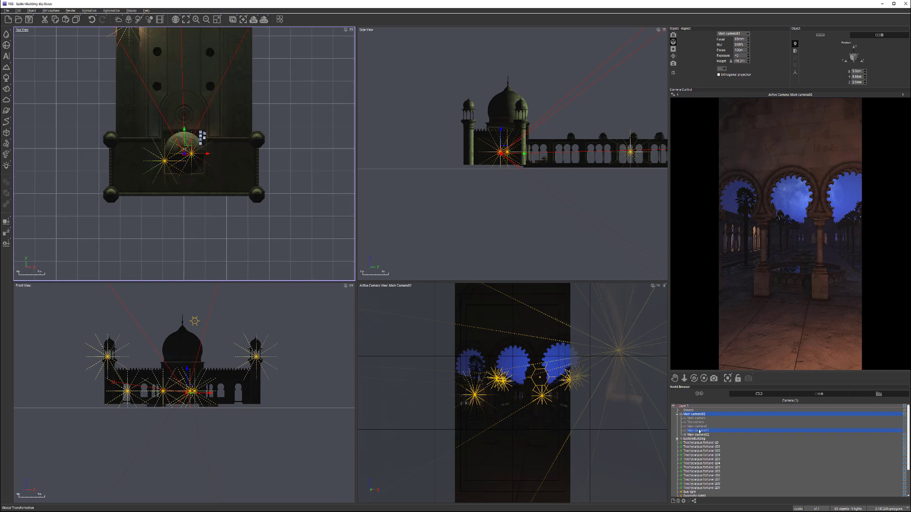
right_click(808, 309)
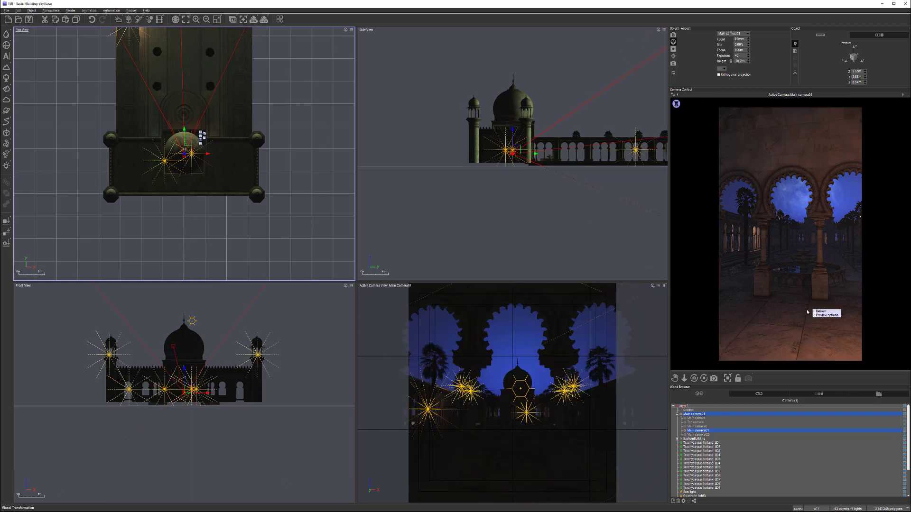
click(779, 242)
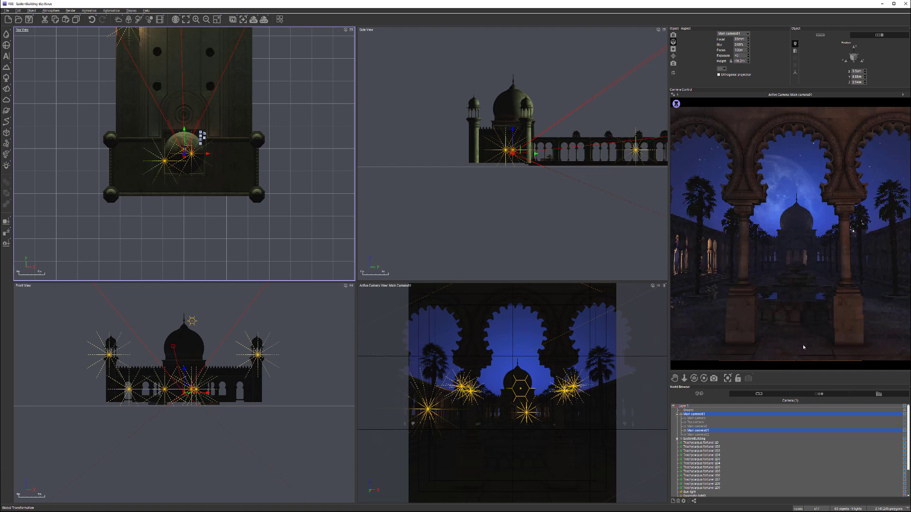
click(692, 427)
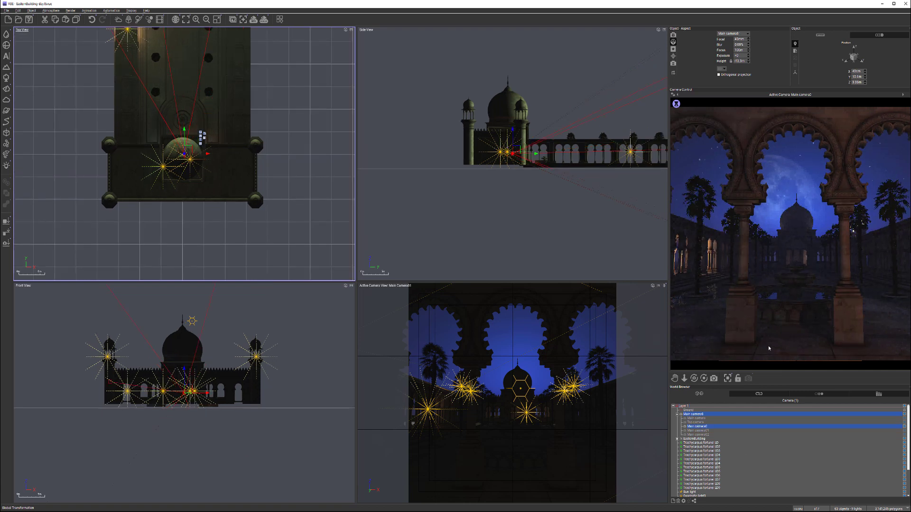
right_click(817, 232)
click(797, 299)
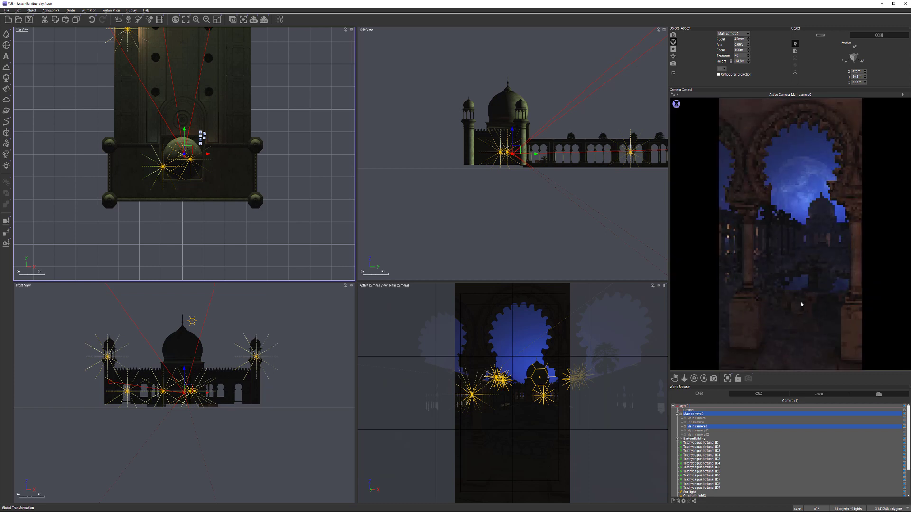
Enable relighting in the render options and render the portrait view.
click(264, 20)
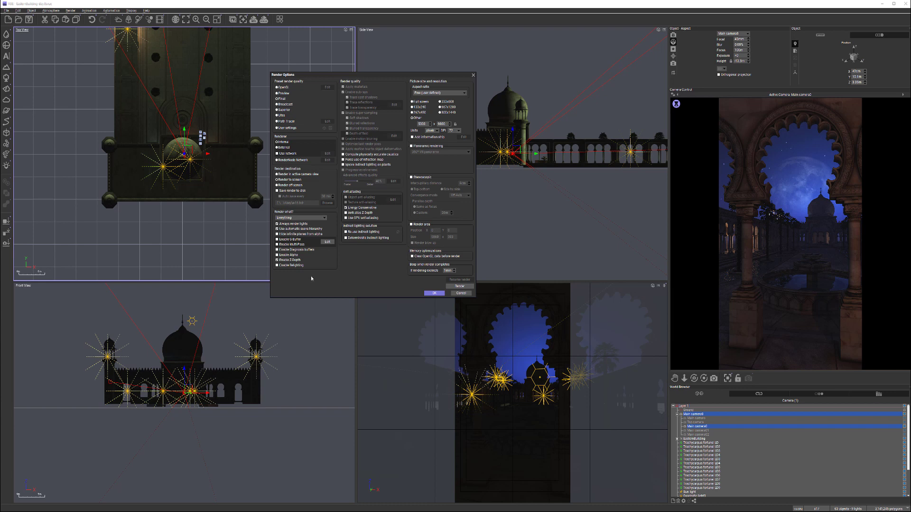
click(278, 266)
click(434, 293)
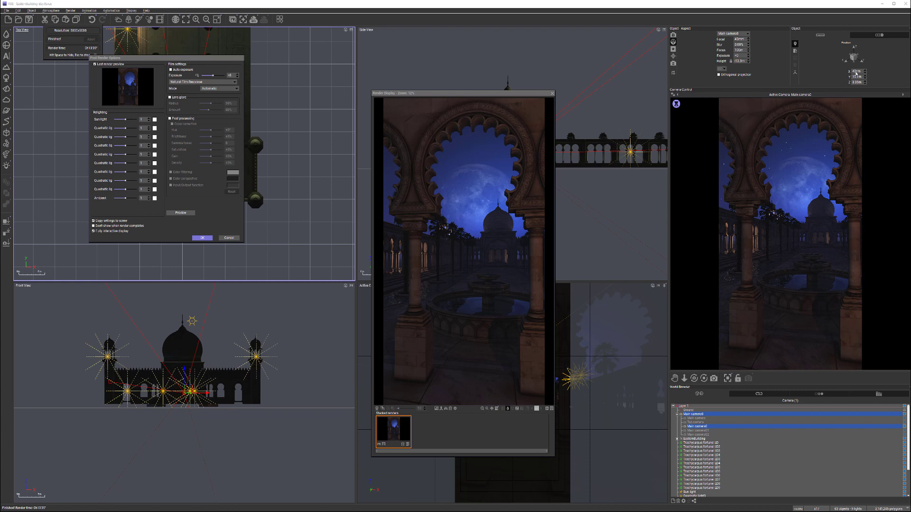
Increase the first quadratic light's intensity in the post-render relighting to brighten the foreground arches, and check the rendered image.
drag(138, 59, 253, 101)
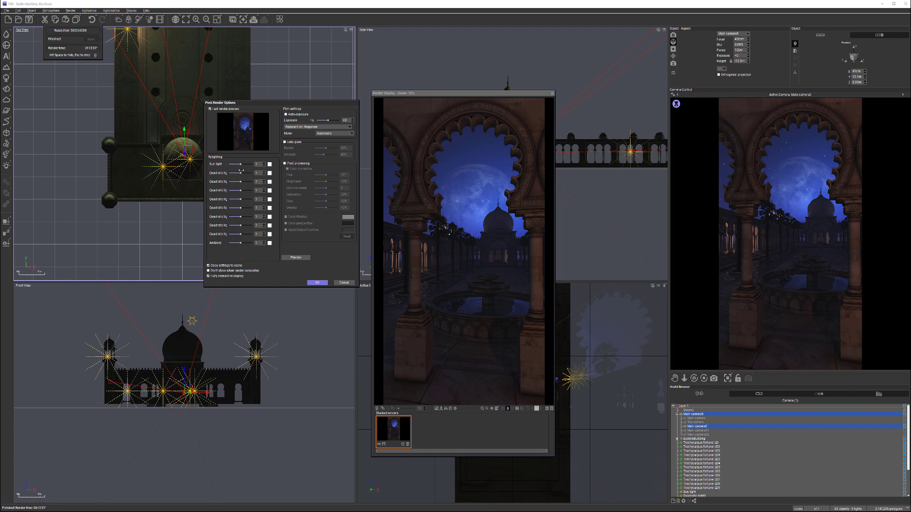
drag(240, 172, 256, 173)
key(space)
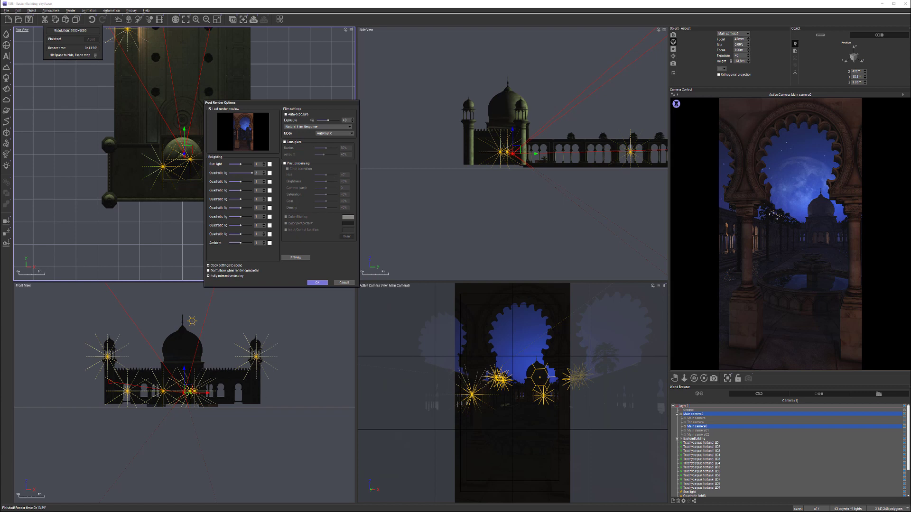
key(space)
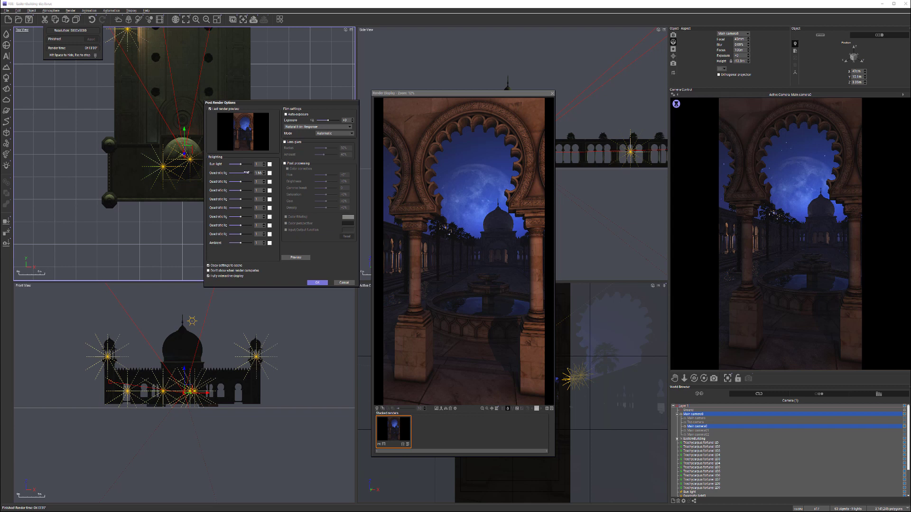
Fine-tune the first quadratic light's relighting intensity, strongly dim the second quadratic light, and accept the post-render settings.
drag(245, 172, 243, 172)
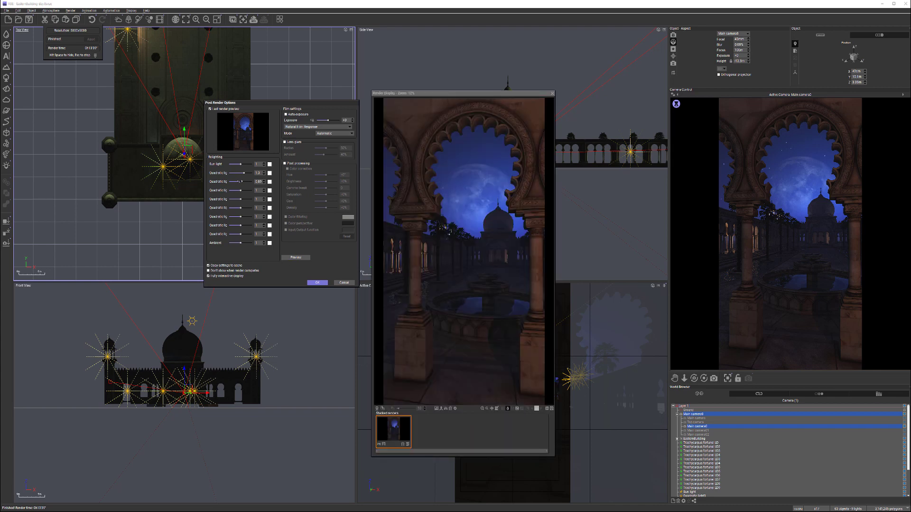
drag(235, 181, 233, 180)
key(space)
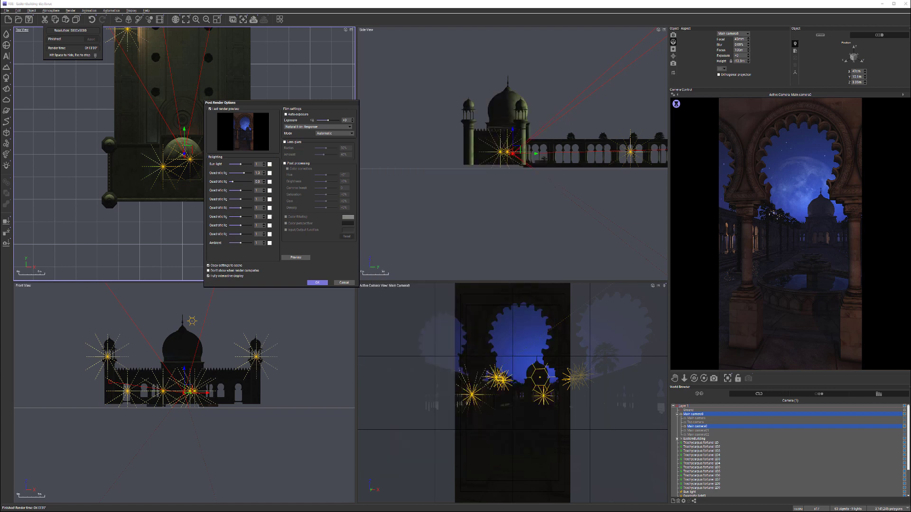
key(space)
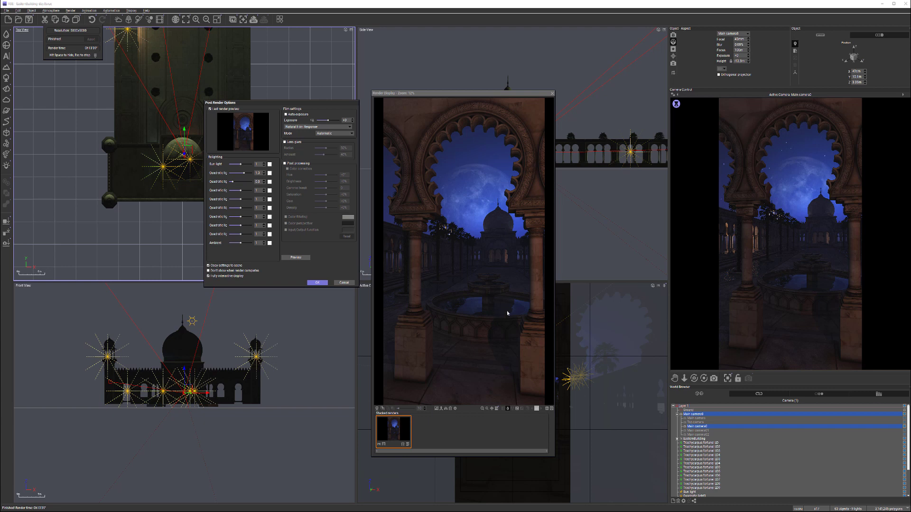
click(316, 283)
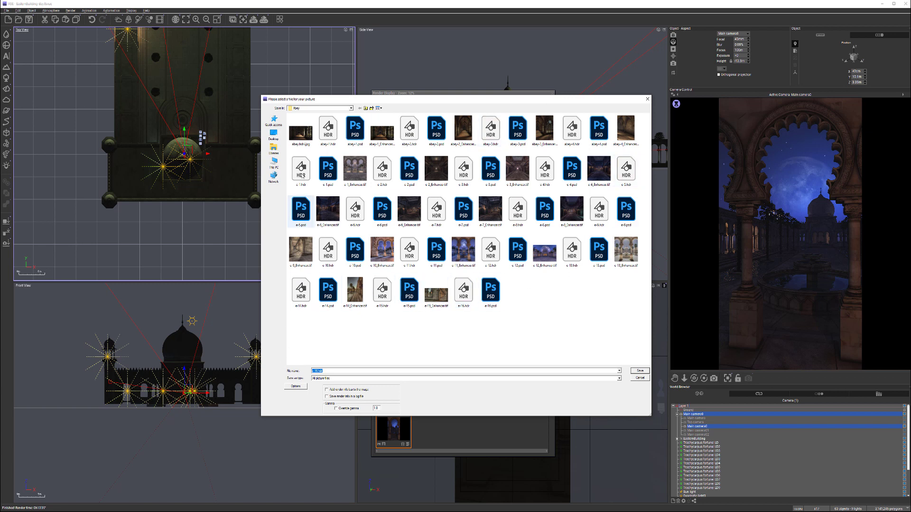
Save the rendered picture as e-17 in both HDR and PSD formats, and close the render display.
click(357, 371)
text(7)
click(639, 371)
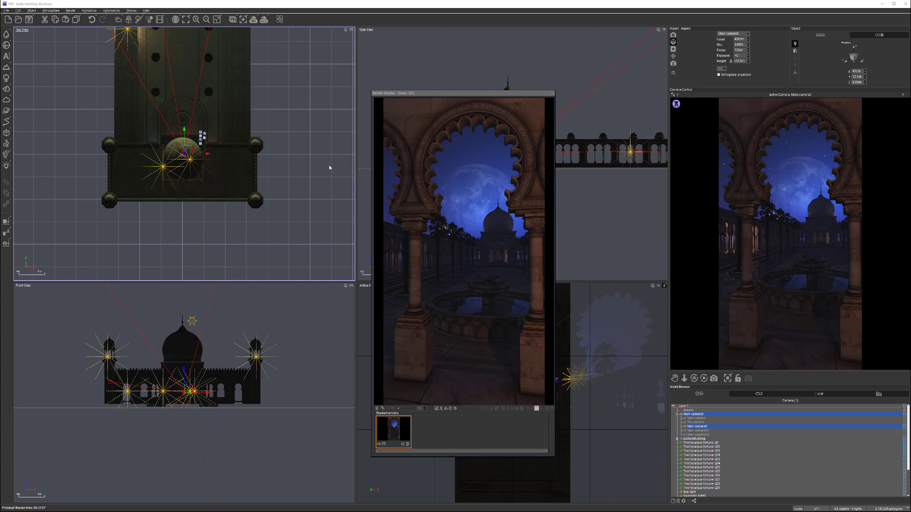
click(551, 408)
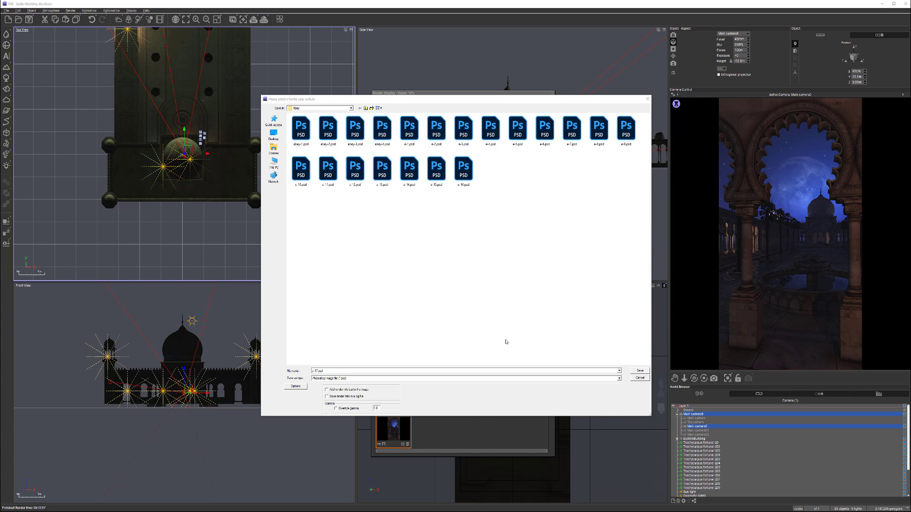
click(634, 370)
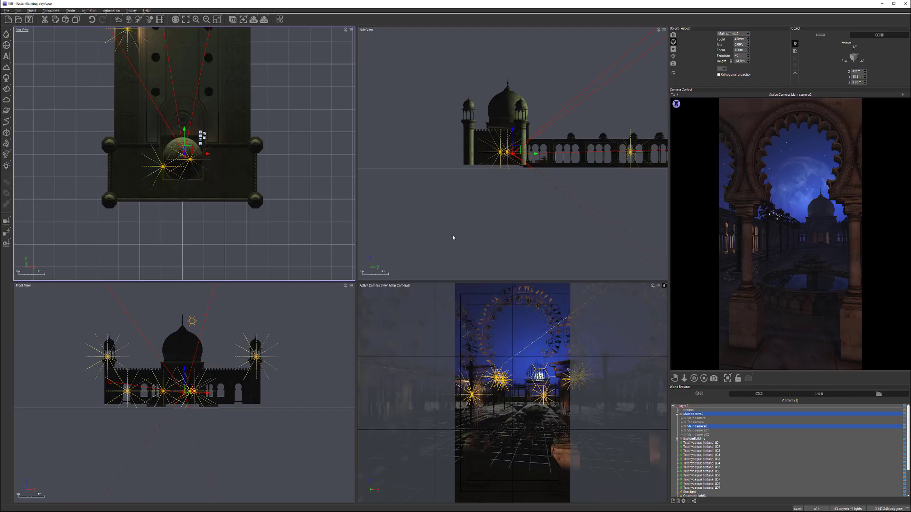
key(ctrl+s)
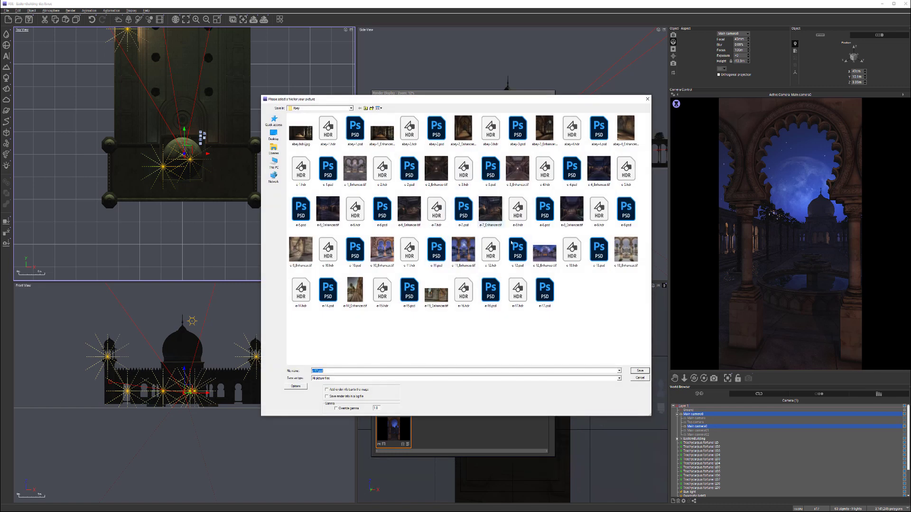
click(640, 377)
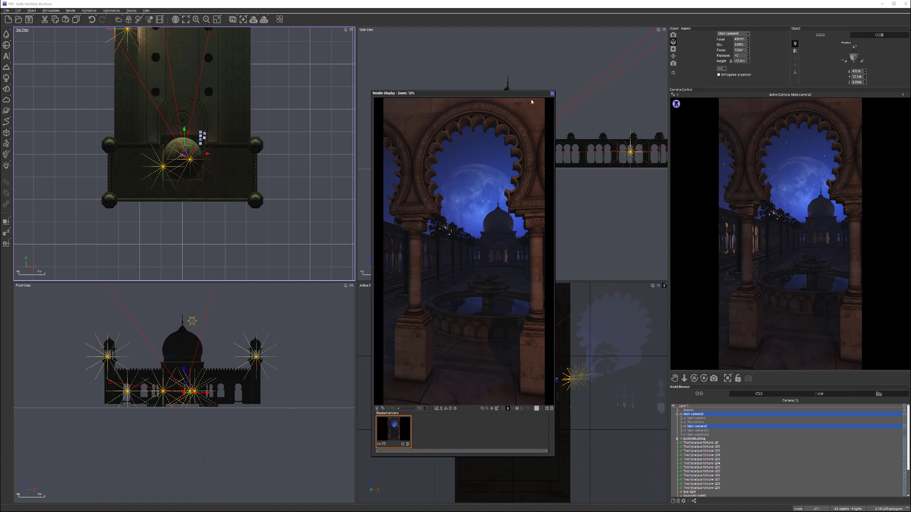
click(554, 94)
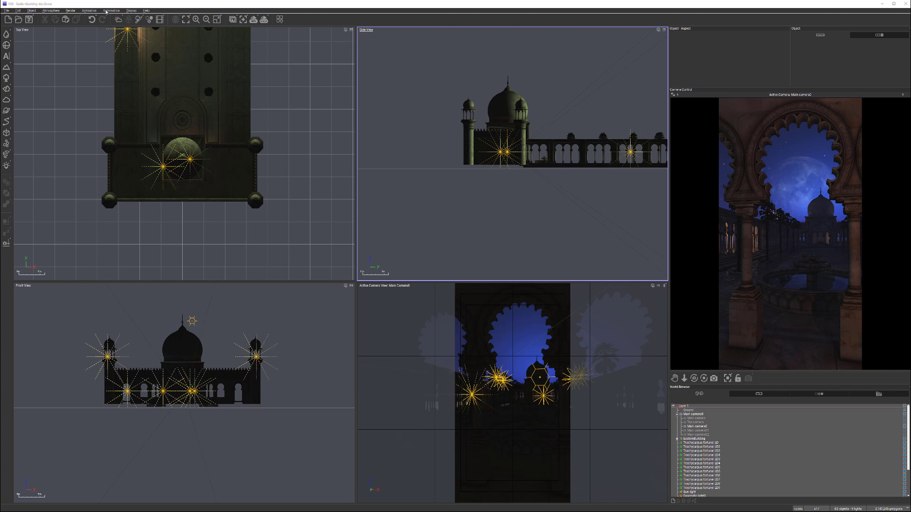
Widen the picture size in the render options to get a nearly square camera frame.
click(253, 19)
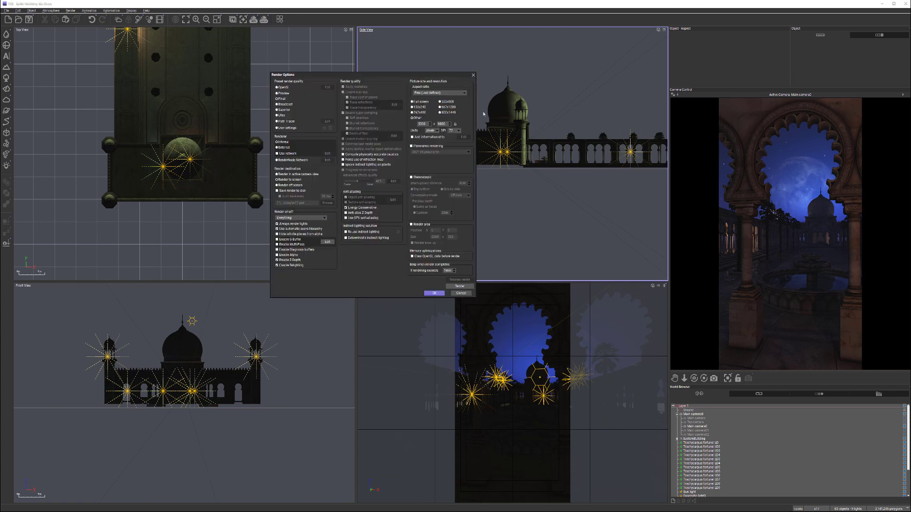
text(500)
text(0)
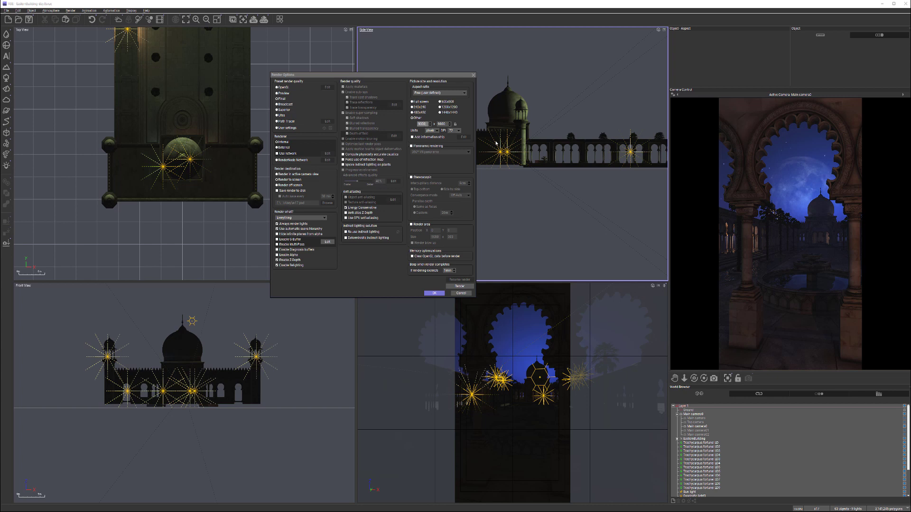
click(434, 293)
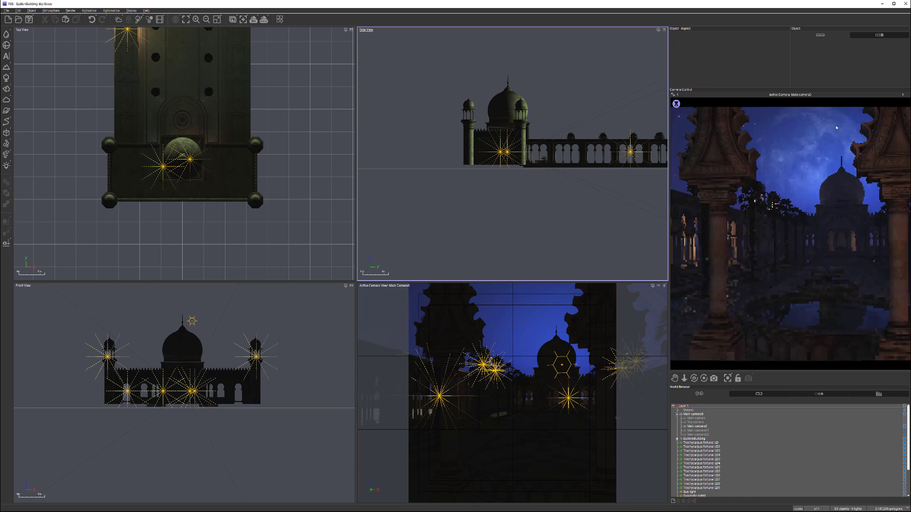
Move the main camera back inside the front building and slightly sideways to frame the side arch and palm.
click(697, 427)
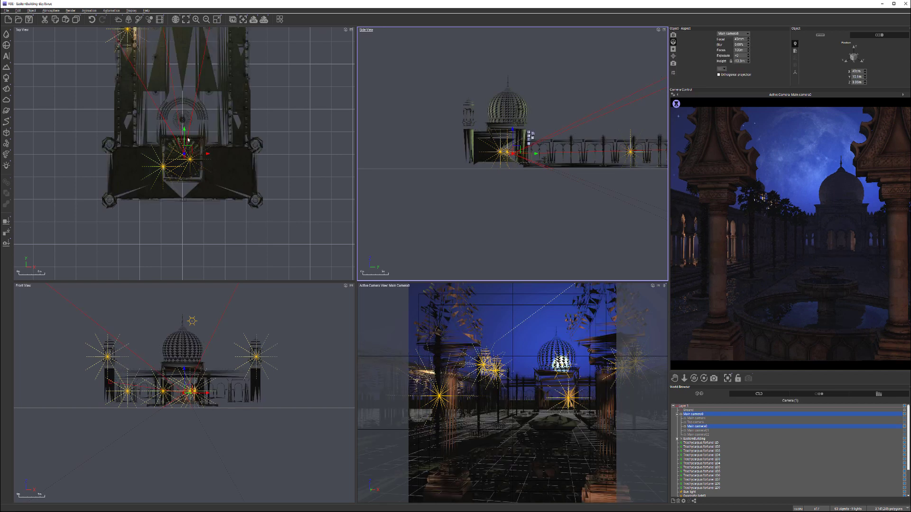
drag(187, 151, 190, 163)
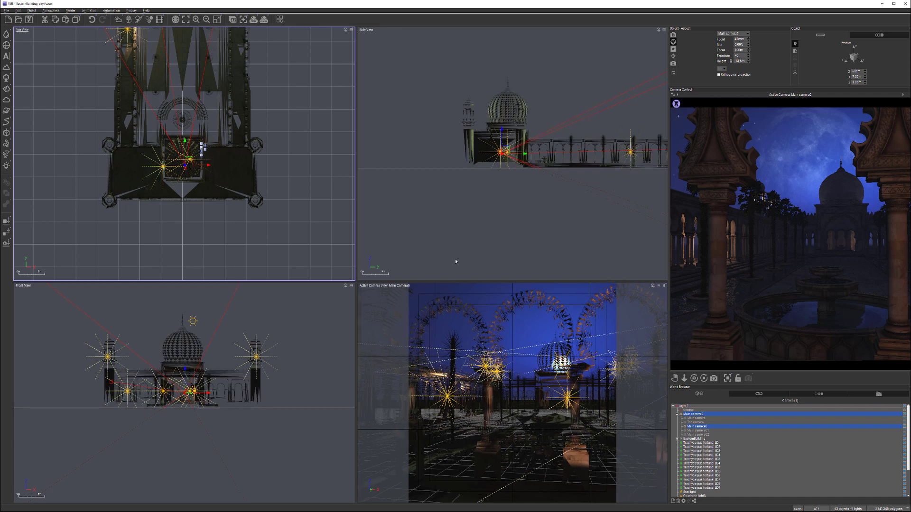
drag(195, 165, 190, 164)
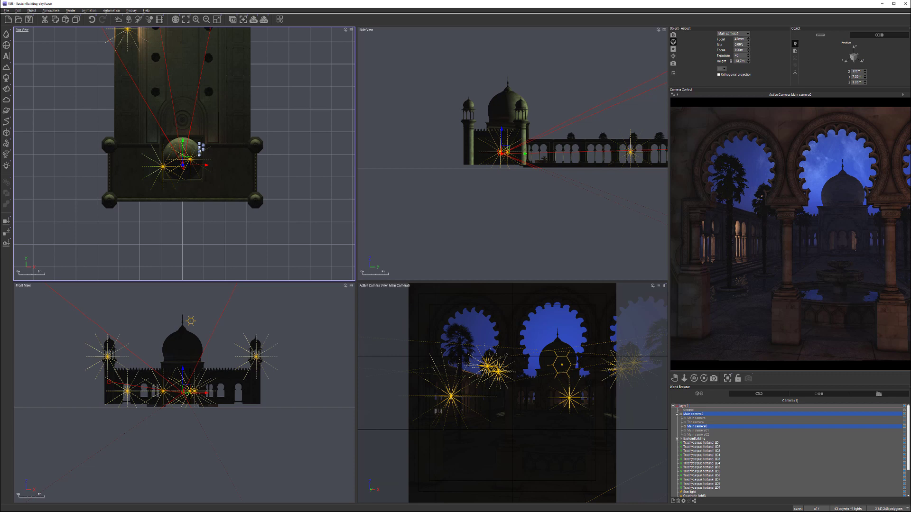
right_click(802, 206)
click(307, 224)
Select the moon planet and reposition it in the top and side views for the wider framing.
scroll(693, 496, down, 3)
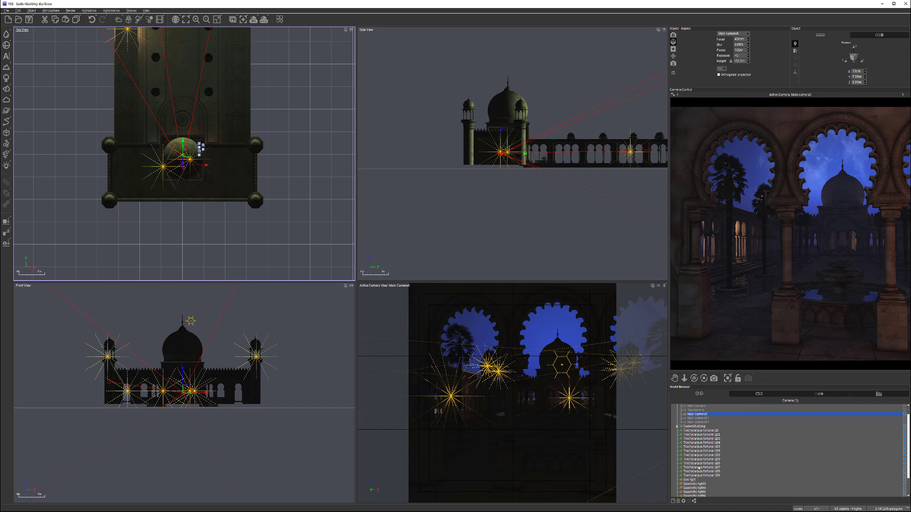
click(693, 492)
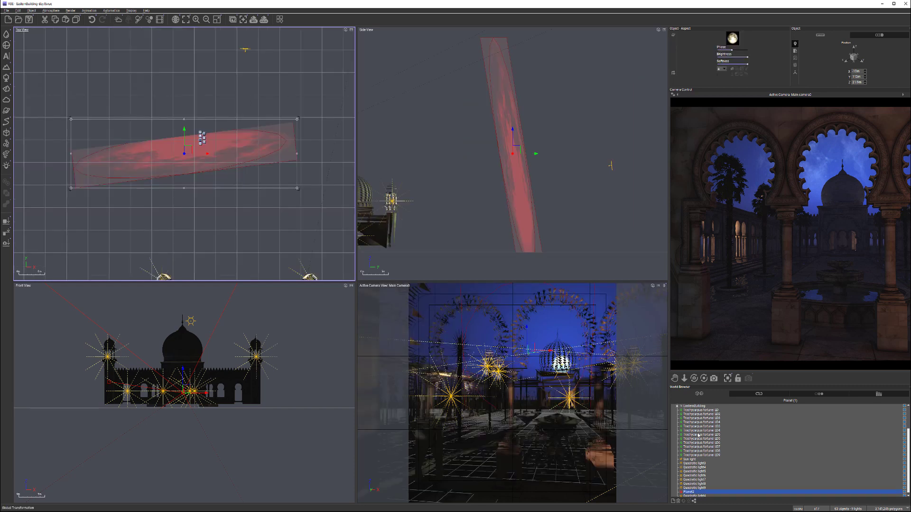
drag(185, 151, 183, 149)
drag(548, 37, 534, 72)
click(199, 153)
drag(199, 153, 217, 153)
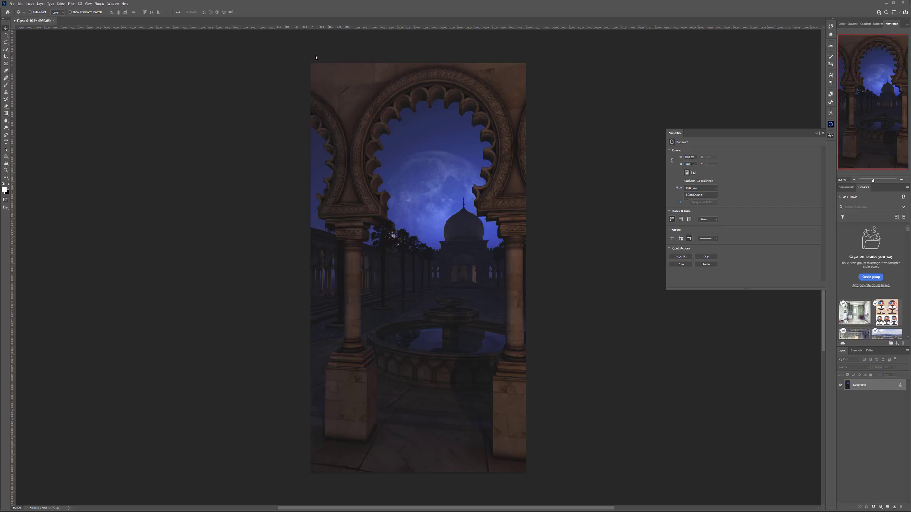
Switch to Photomatix Pro and load the e-17 HDR render for tone mapping.
click(857, 351)
click(842, 351)
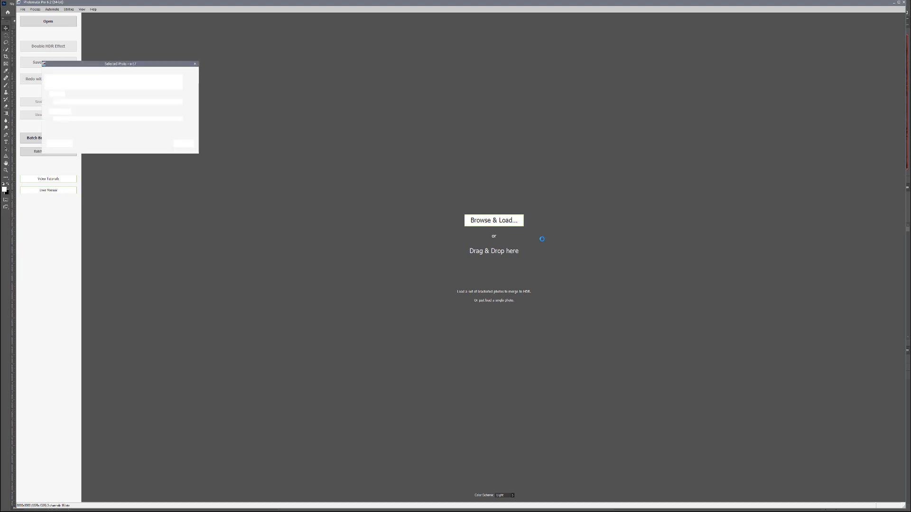
click(183, 144)
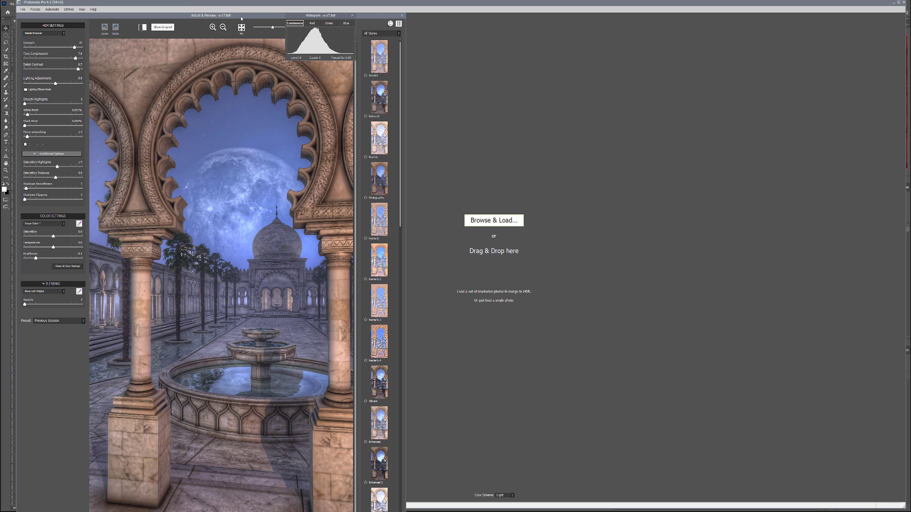
Reposition and resize the Adjust & Preview window, and apply the previous session's tone-mapping settings to the image.
drag(241, 19, 521, 19)
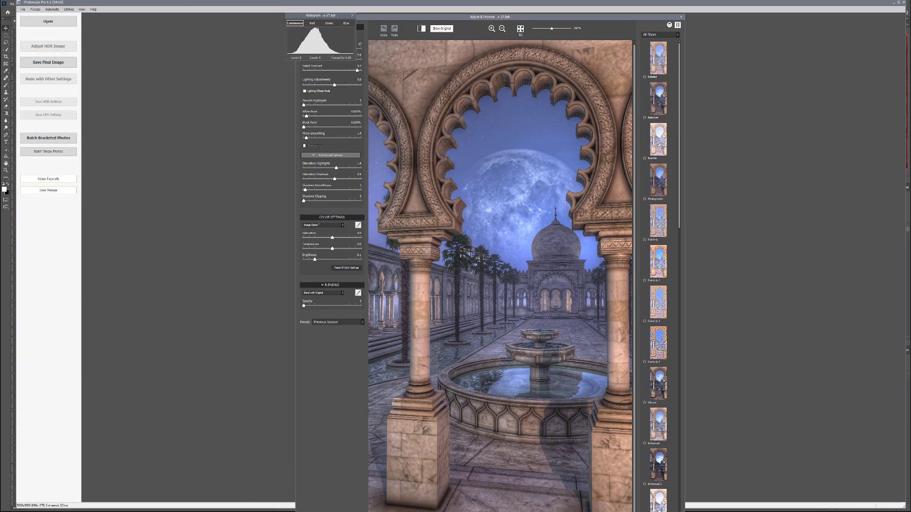
drag(685, 265, 674, 266)
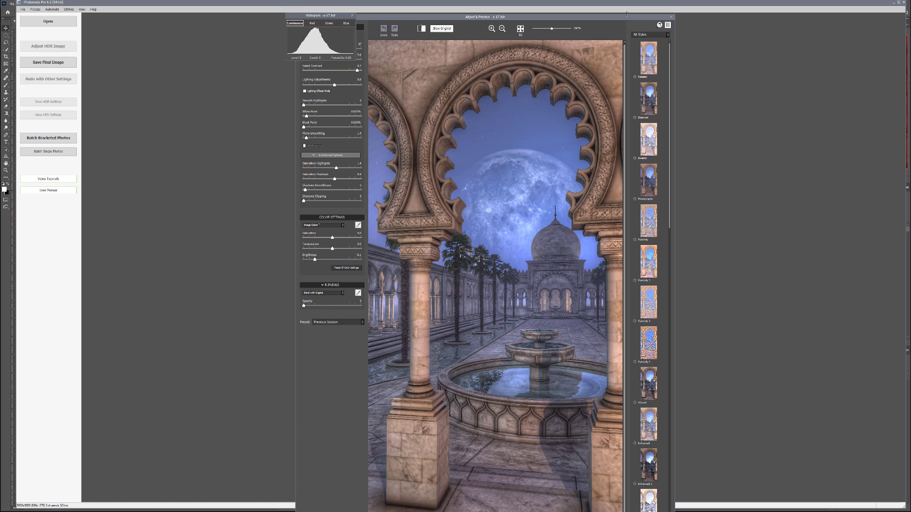
drag(623, 105, 658, 29)
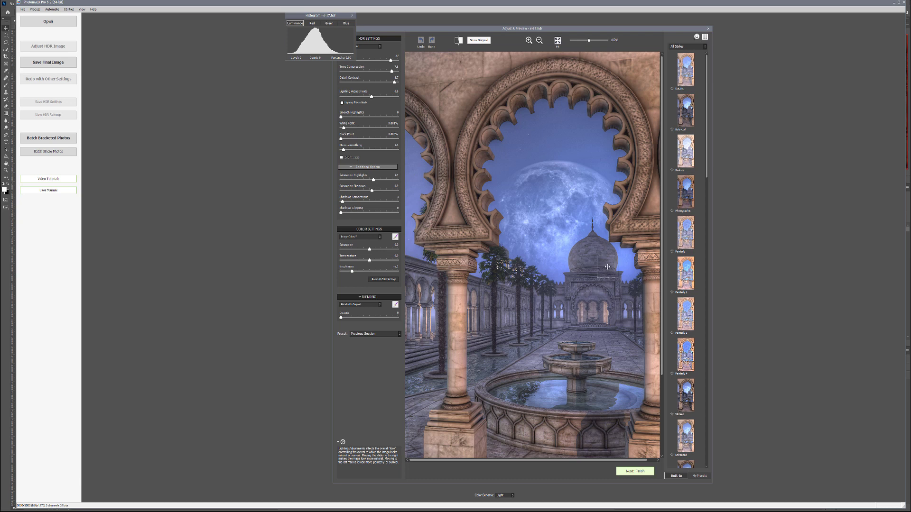
click(638, 472)
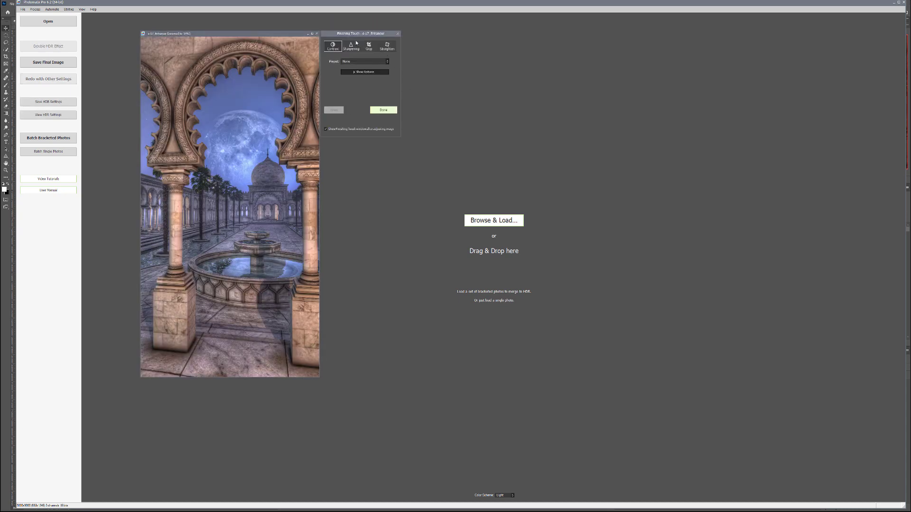
Apply light custom sharpening to the tone-mapped image in the finishing touches, and check the contrast settings.
click(351, 46)
click(341, 72)
click(349, 82)
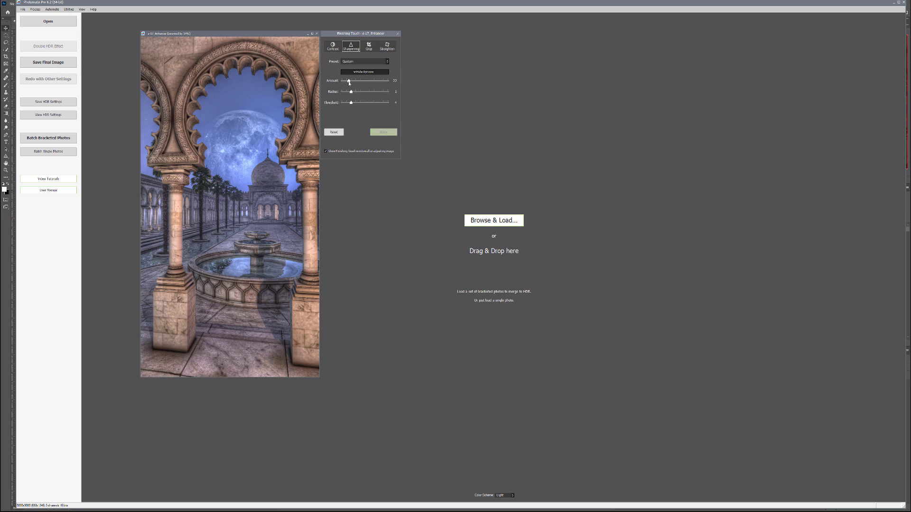
click(333, 48)
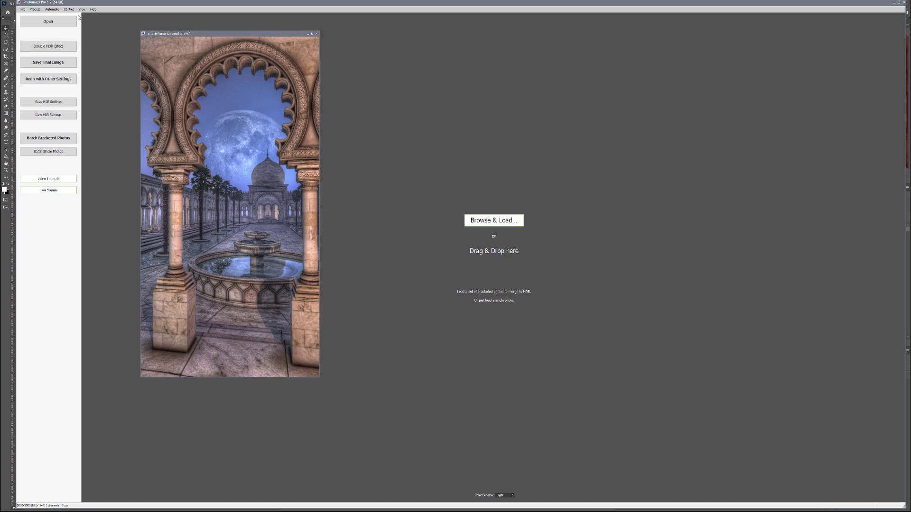
Save the tone-mapped image as e-17_Enhancer.tif and close Photomatix Pro.
click(23, 9)
click(43, 37)
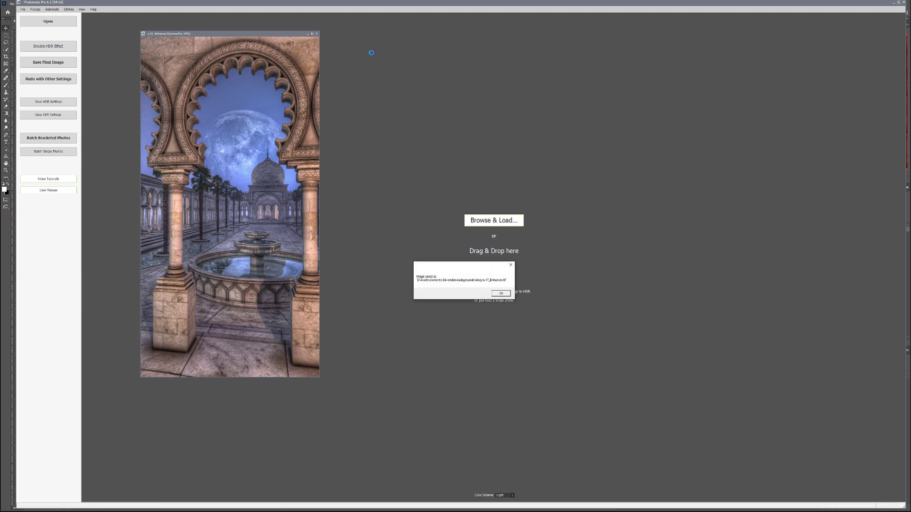
click(503, 296)
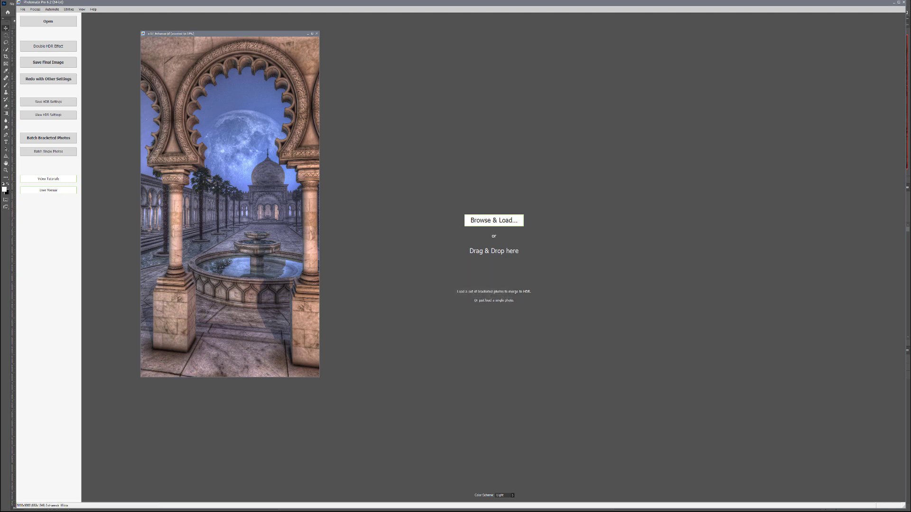
click(895, 3)
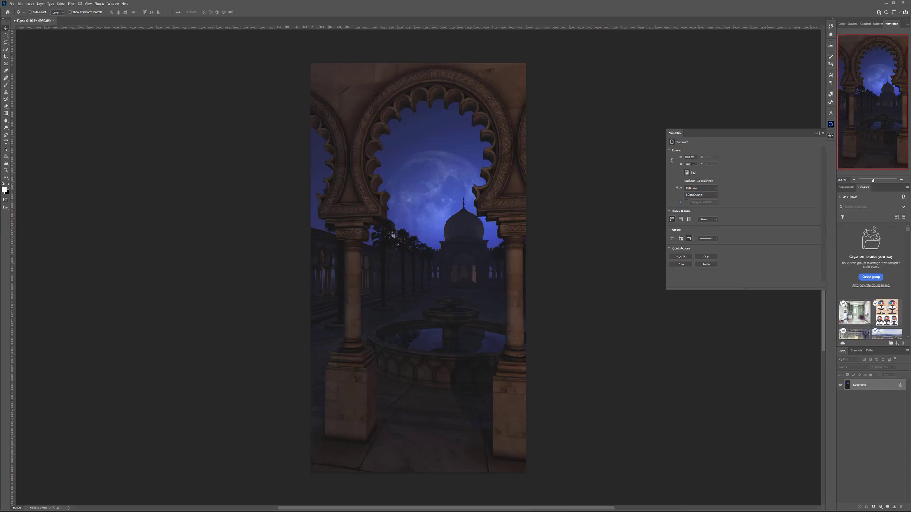
Open e-17_Enhancer.tif in Photoshop and compare it with the original e-17.psd render.
drag(293, 1, 298, 25)
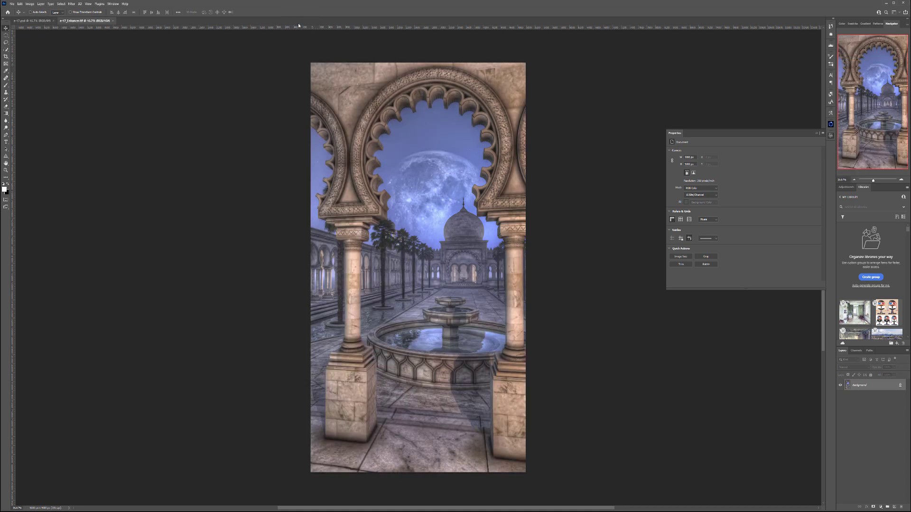
click(35, 23)
click(78, 22)
click(37, 20)
click(85, 21)
click(38, 20)
Copy the enhanced image into e-17.psd as a new layer and align it exactly over the background.
drag(40, 21, 471, 259)
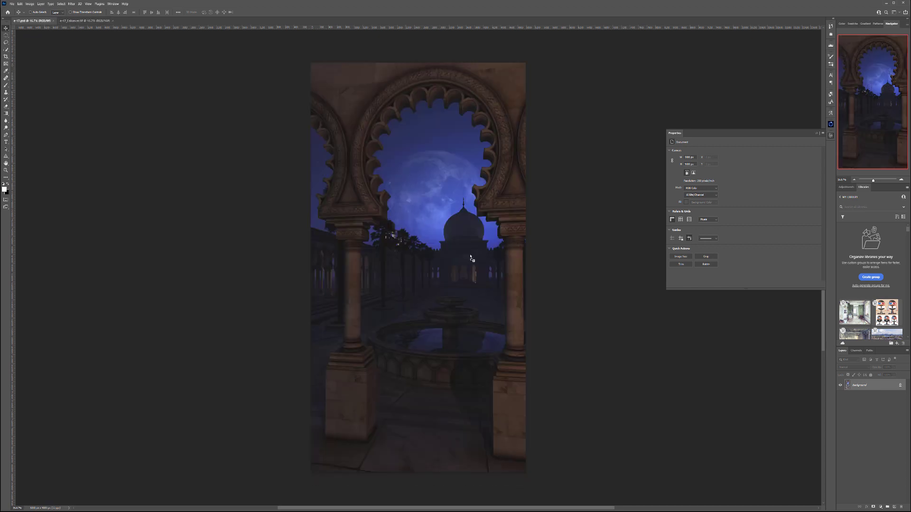
click(456, 195)
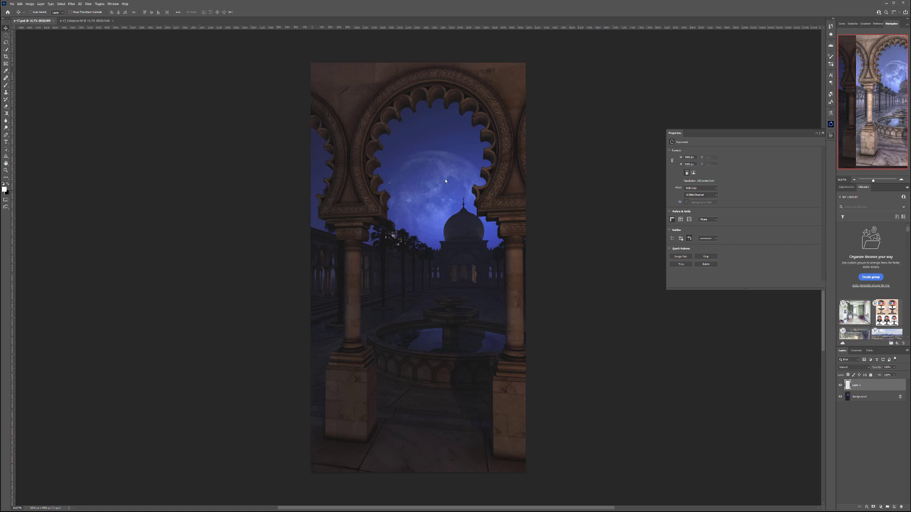
drag(441, 157, 390, 164)
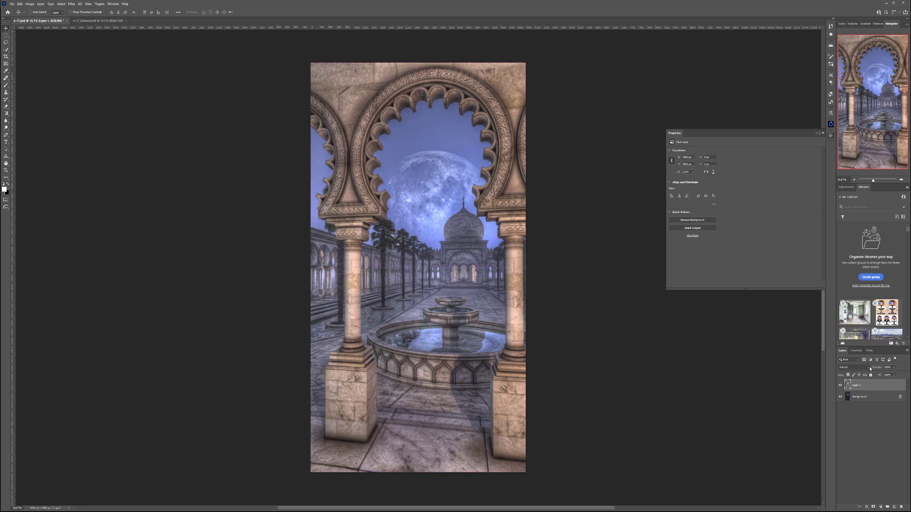
Preview other blend modes on the enhanced layer, keeping it at Normal with full opacity.
click(869, 368)
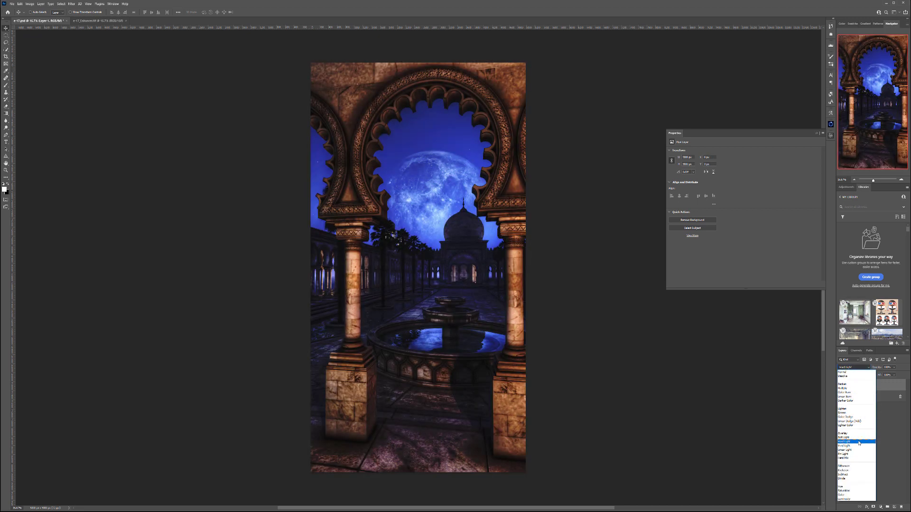
click(853, 373)
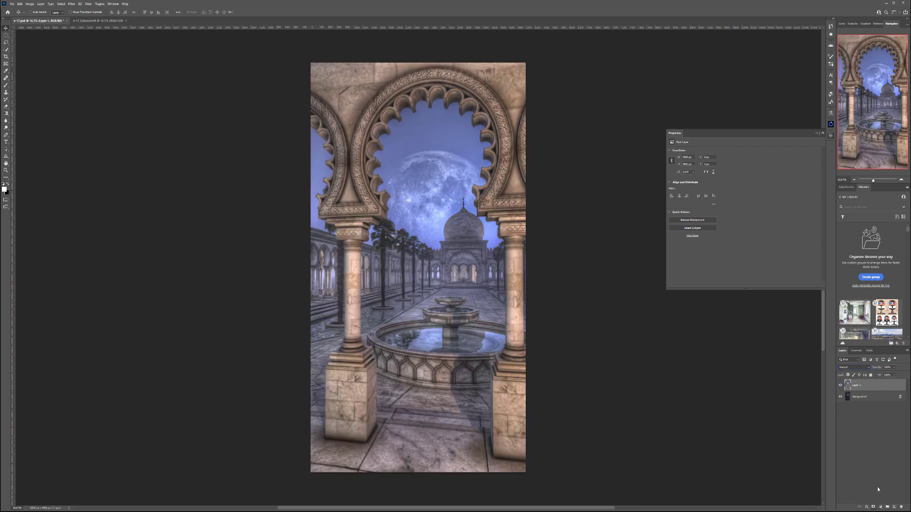
mouse_move(894, 369)
mouse_down()
mouse_move(875, 375)
mouse_move(894, 375)
mouse_up()
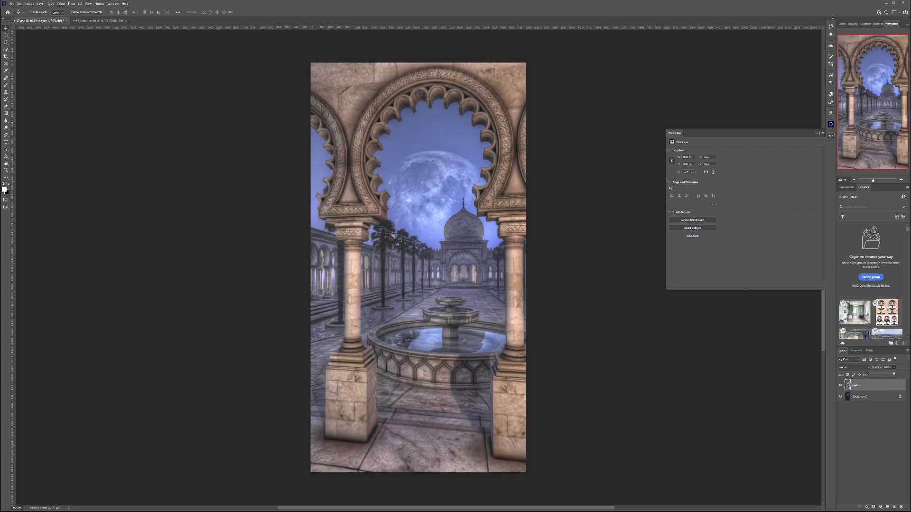
Hide the enhanced layer behind a black mask and paint white over the moon, dome and palm trees to reveal them.
alt+click(873, 507)
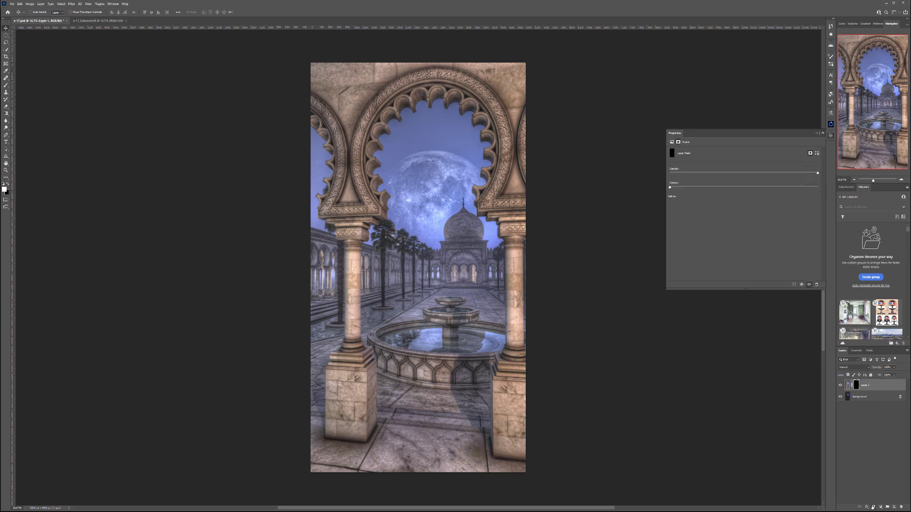
click(6, 85)
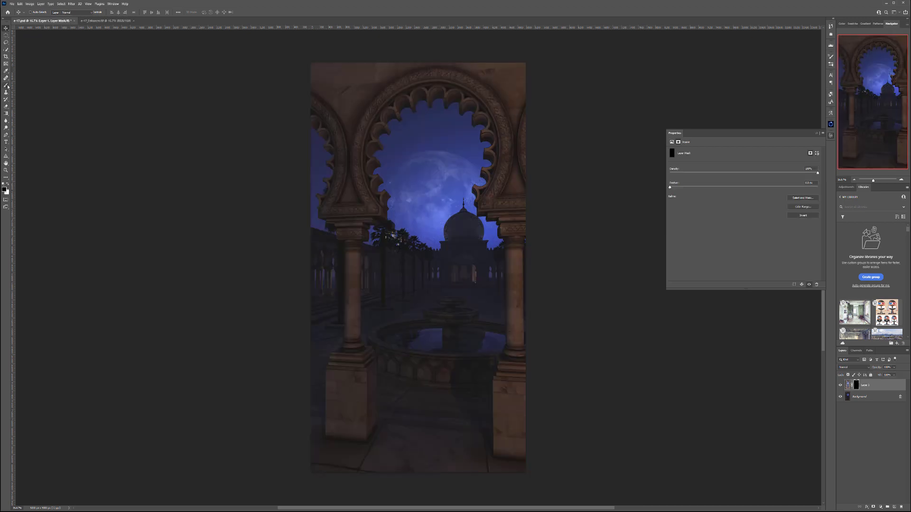
key(x)
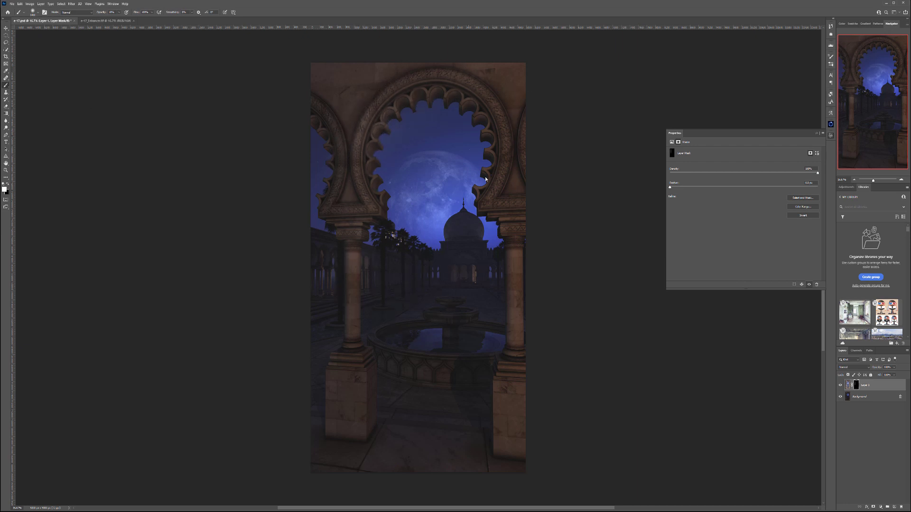
mouse_move(458, 248)
mouse_down()
mouse_move(478, 274)
mouse_move(404, 277)
mouse_move(432, 197)
mouse_move(465, 245)
mouse_move(473, 235)
mouse_move(436, 183)
mouse_move(396, 205)
mouse_up()
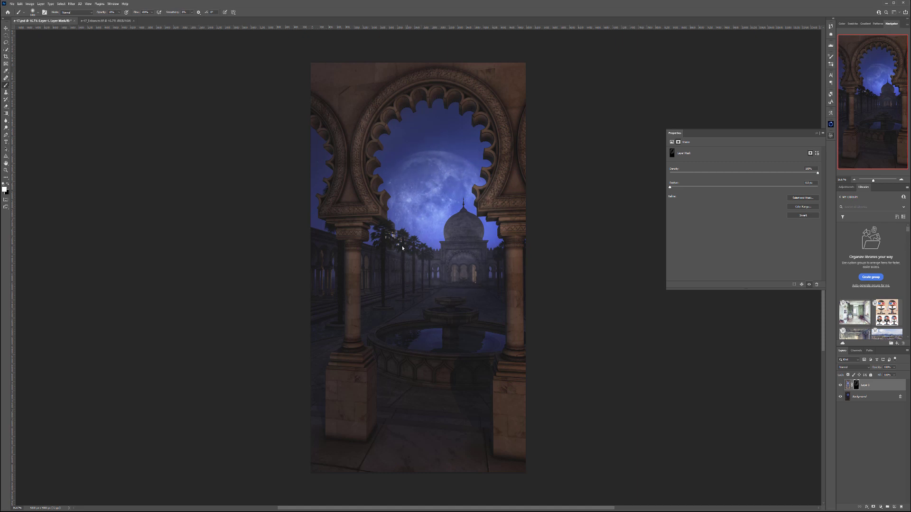
Enlarge the brush and paint the mask over the fountain, courtyard and arches, reducing the brush flow for softer strokes.
key(bracketright)
key(bracketright)
key(bracketright)
key(bracketright)
key(bracketright)
key(bracketright)
key(bracketright)
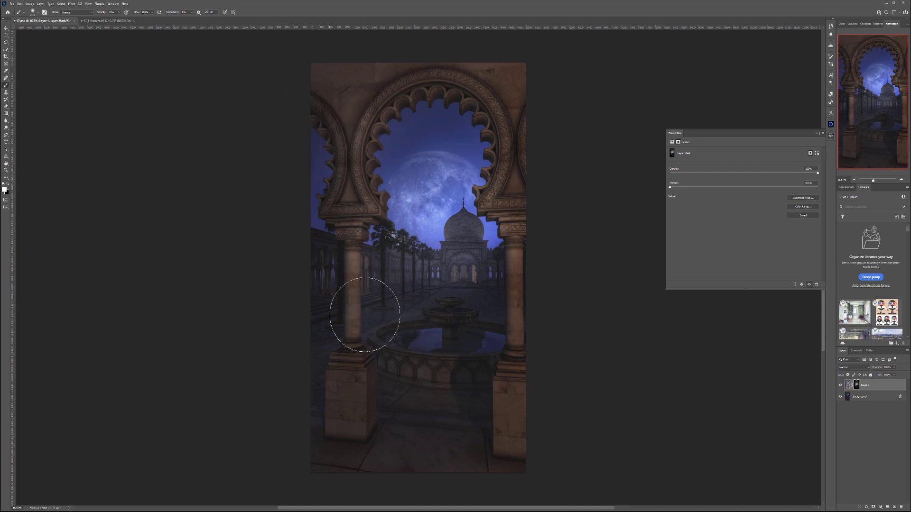
mouse_move(429, 365)
mouse_down()
mouse_move(474, 401)
mouse_move(491, 304)
mouse_up()
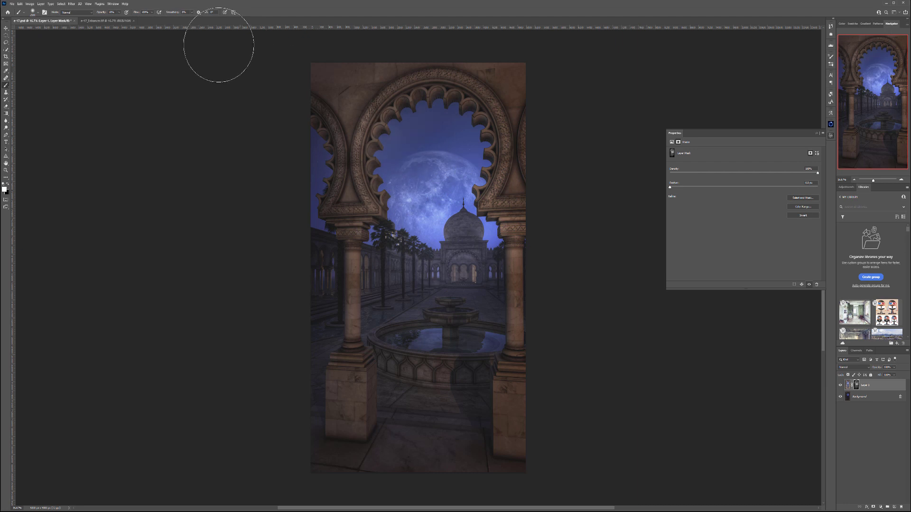
click(152, 12)
drag(151, 19, 144, 20)
click(425, 163)
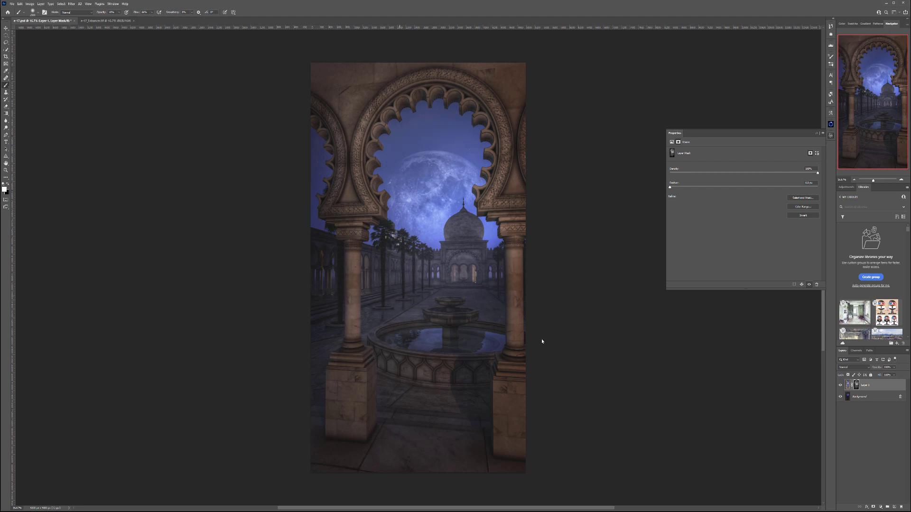
Slightly lower the enhanced layer's opacity and toggle its visibility to compare the blend with the original render.
click(894, 367)
drag(895, 375, 891, 375)
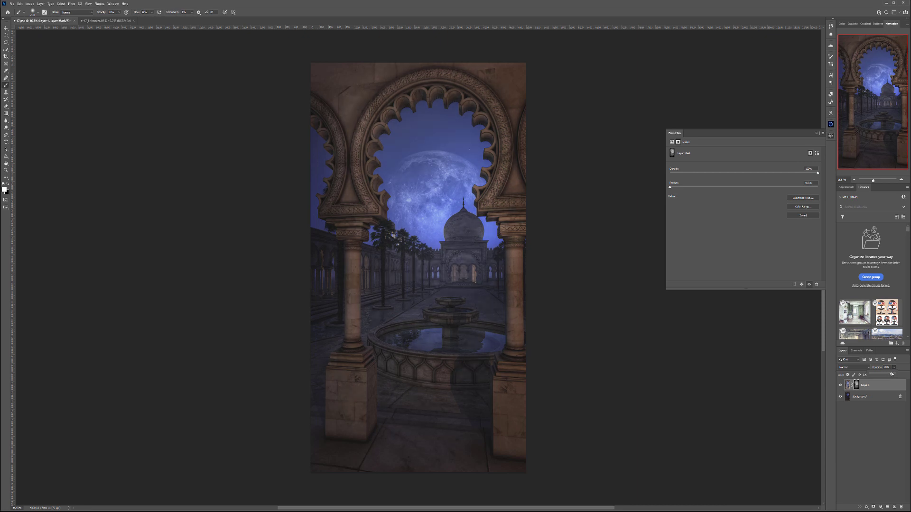
click(847, 385)
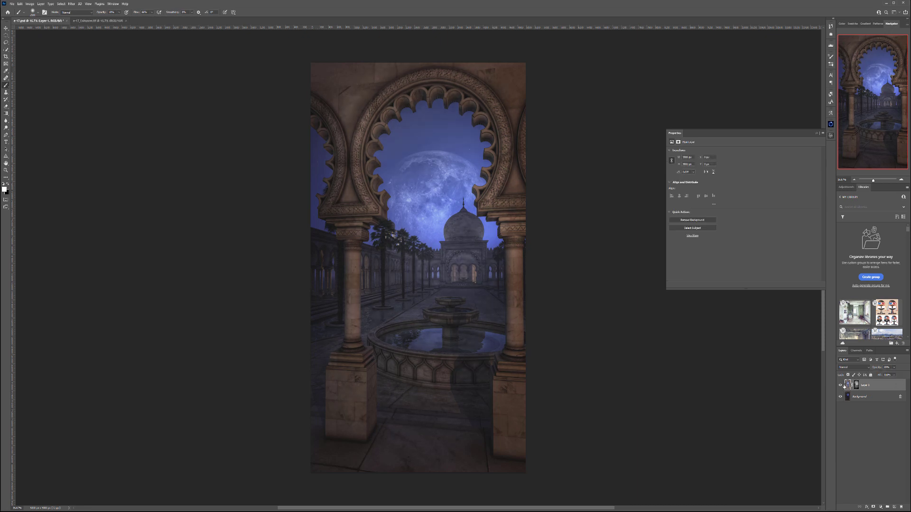
click(841, 385)
click(841, 385)
click(840, 385)
click(840, 385)
click(841, 385)
click(841, 385)
click(841, 385)
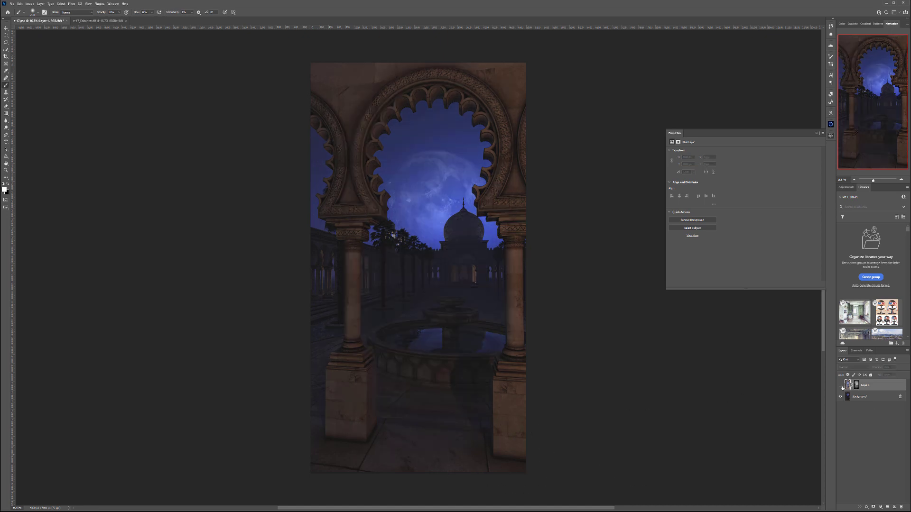
click(840, 385)
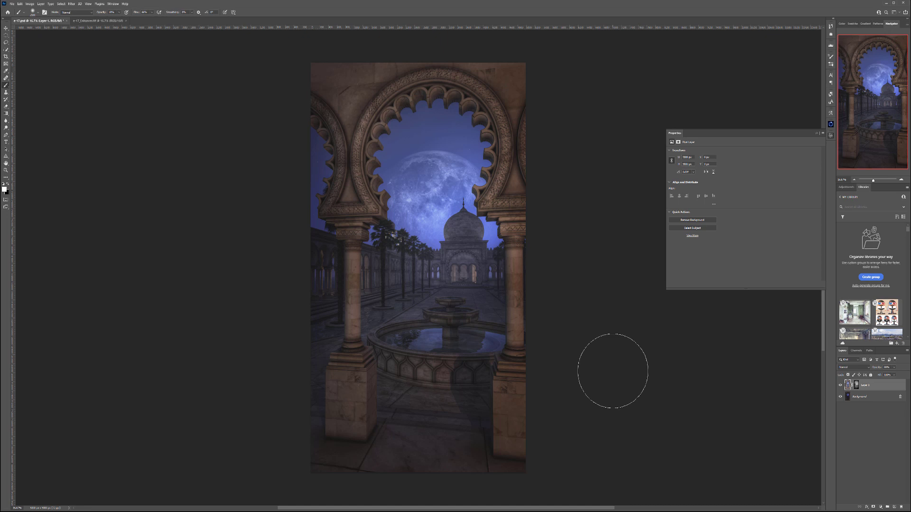
Add a new layer filled with 50% gray and set its blend mode to Soft Light.
click(895, 504)
key(shift+F5)
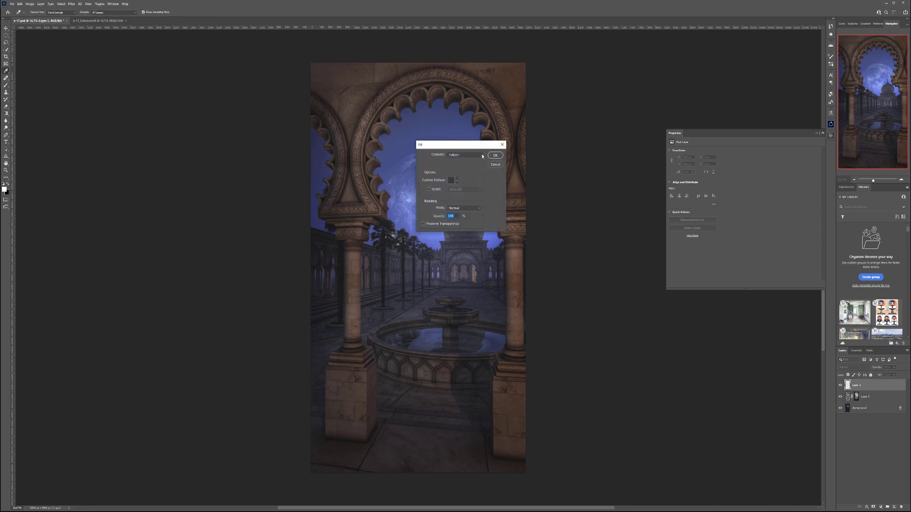
click(477, 155)
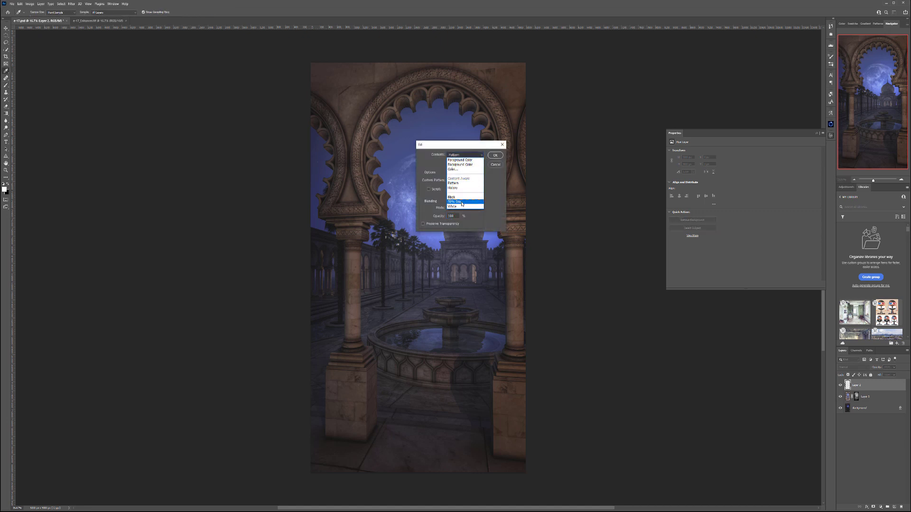
click(477, 183)
click(494, 156)
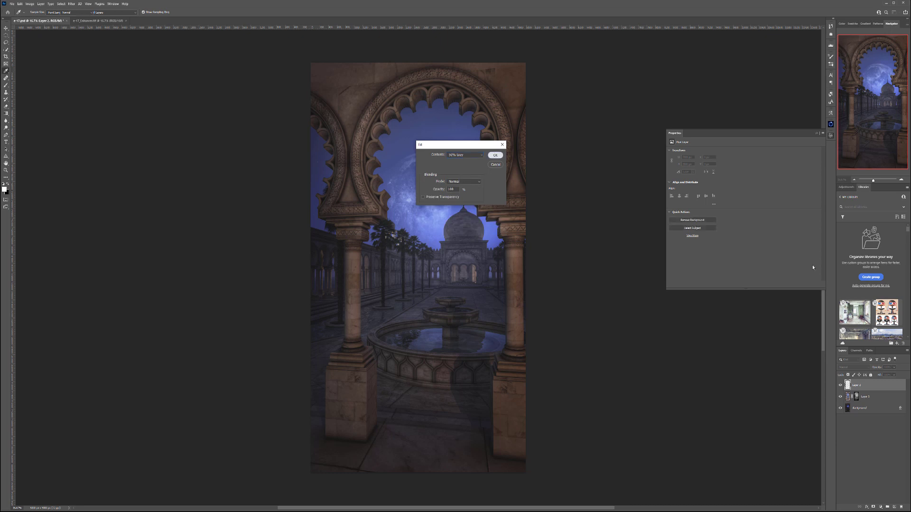
click(852, 368)
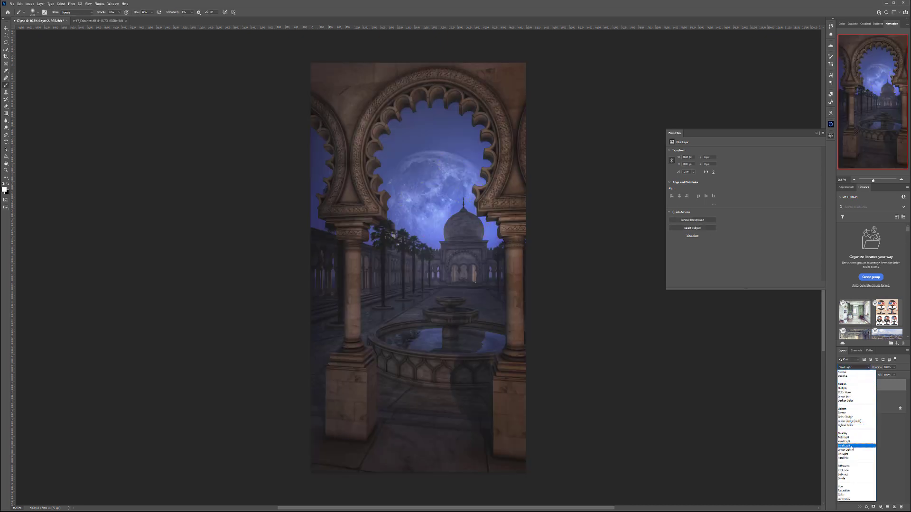
click(844, 437)
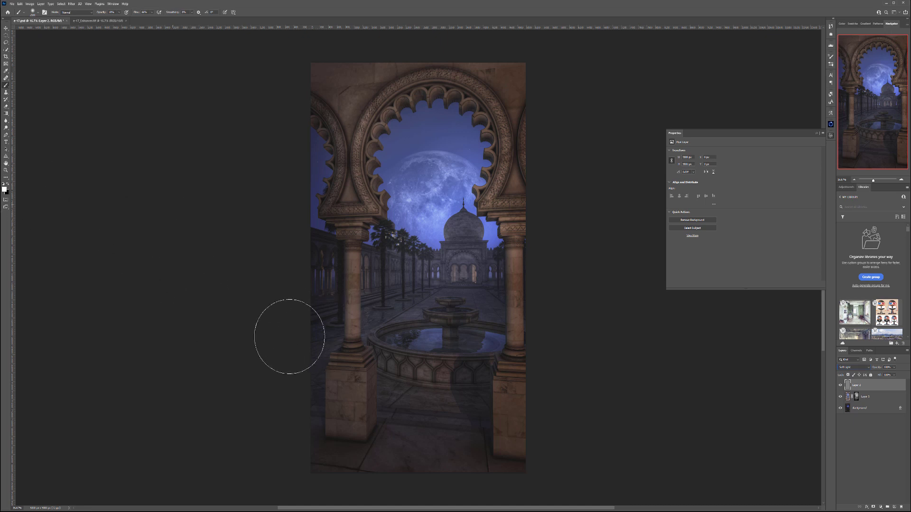
Paint black over the outer arches and columns to darken them and white over the moon and sky to brighten them.
click(7, 185)
mouse_move(315, 422)
mouse_down()
mouse_move(321, 361)
mouse_move(346, 403)
mouse_move(336, 431)
mouse_move(350, 335)
mouse_move(346, 387)
mouse_up()
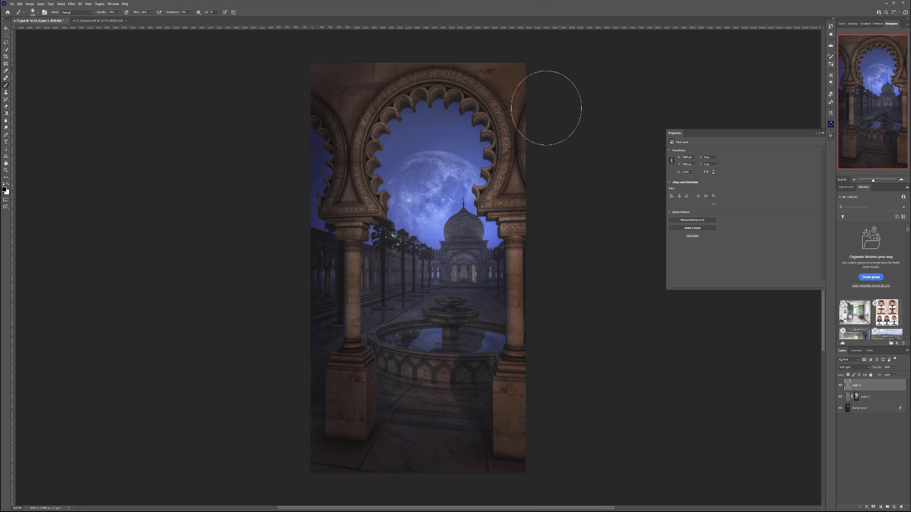
key(x)
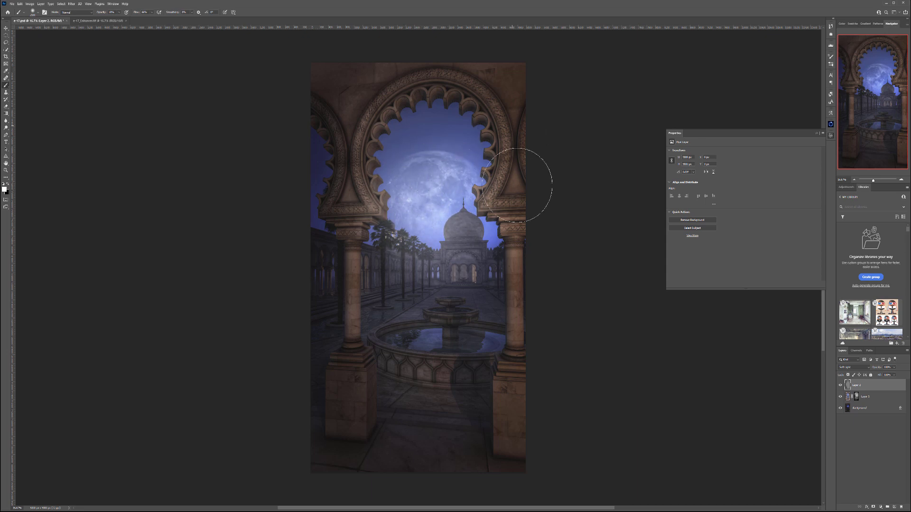
key(x)
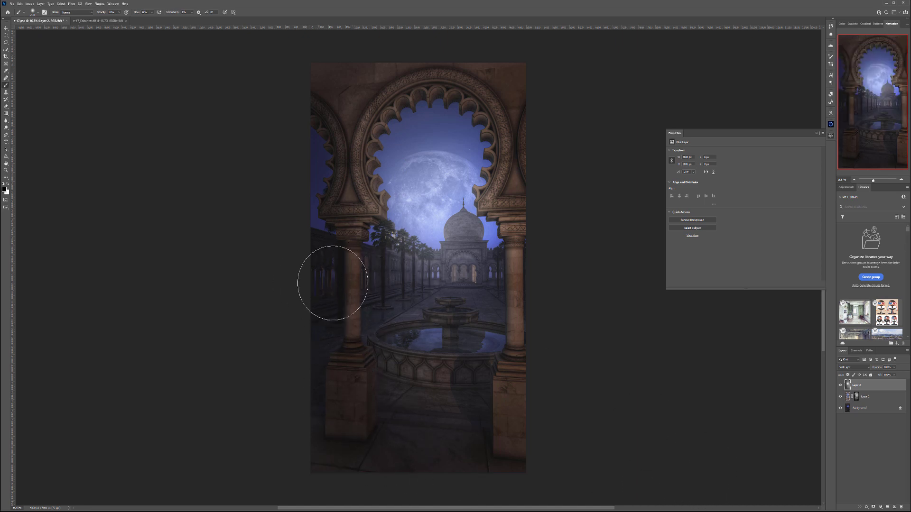
Switch to the Move tool and toggle the enhanced layer's visibility to compare the image without it.
click(6, 28)
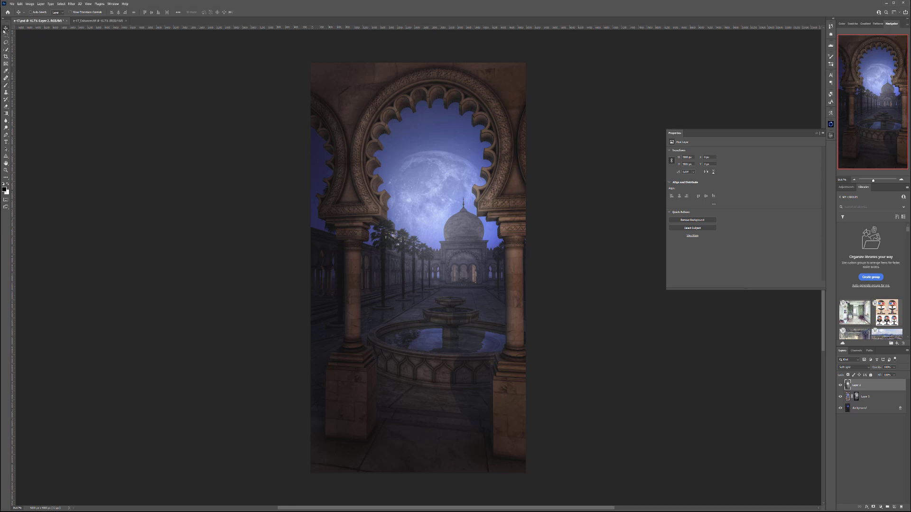
click(840, 396)
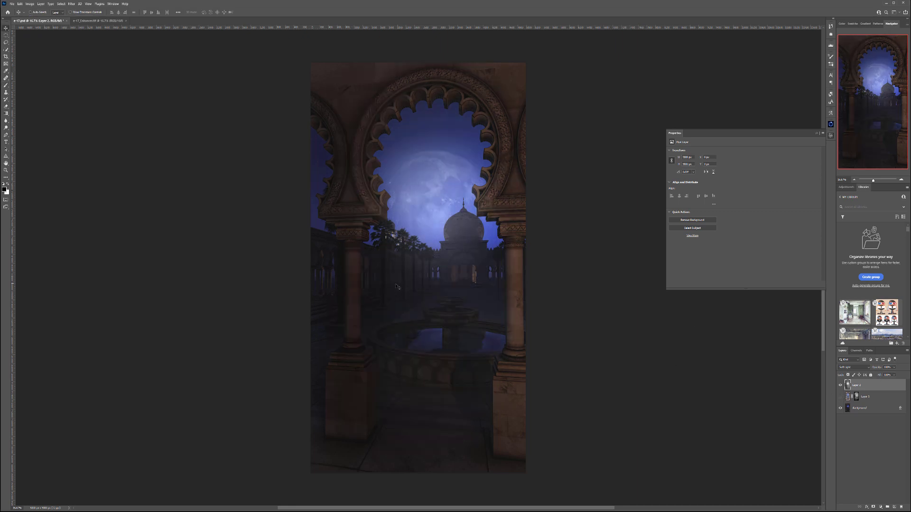
click(841, 396)
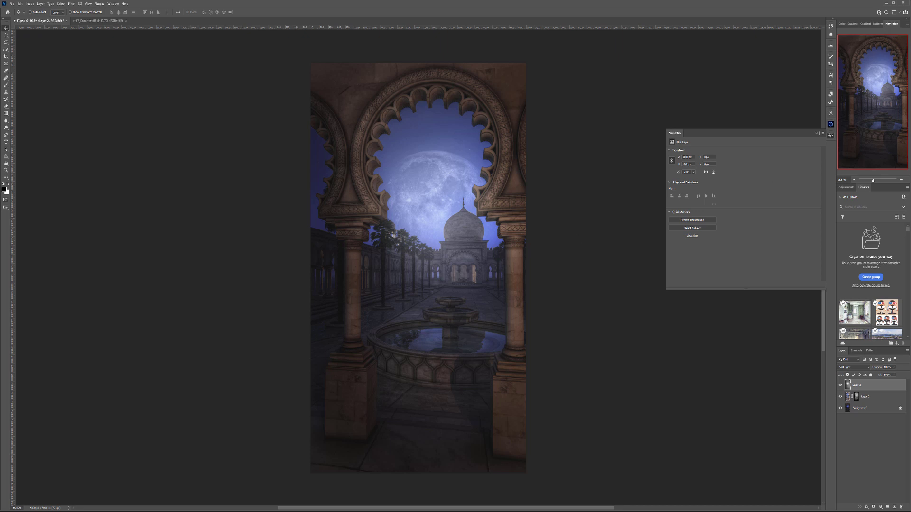
Bring up the Daz 3D store in the browser and look through the shop page's featured and new items.
drag(910, 169, 607, 54)
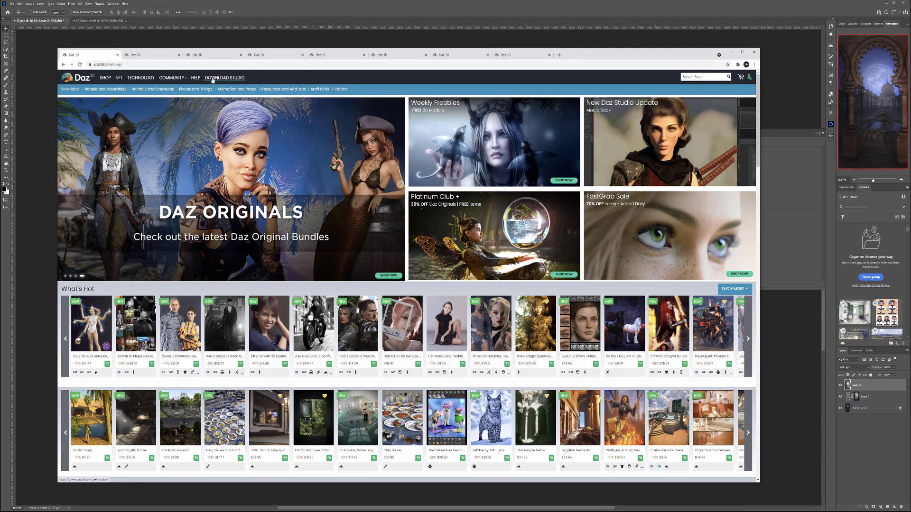
scroll(325, 283, down, 4)
scroll(302, 282, up, 2)
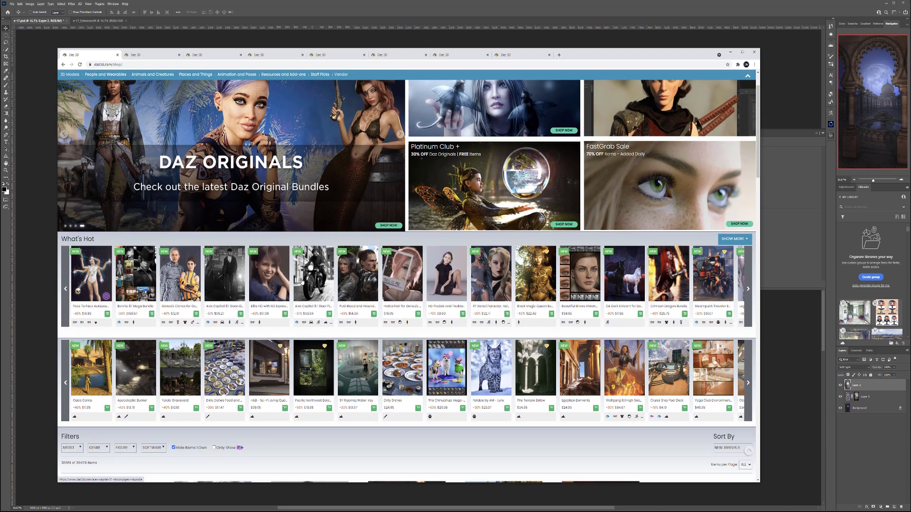
scroll(302, 282, up, 2)
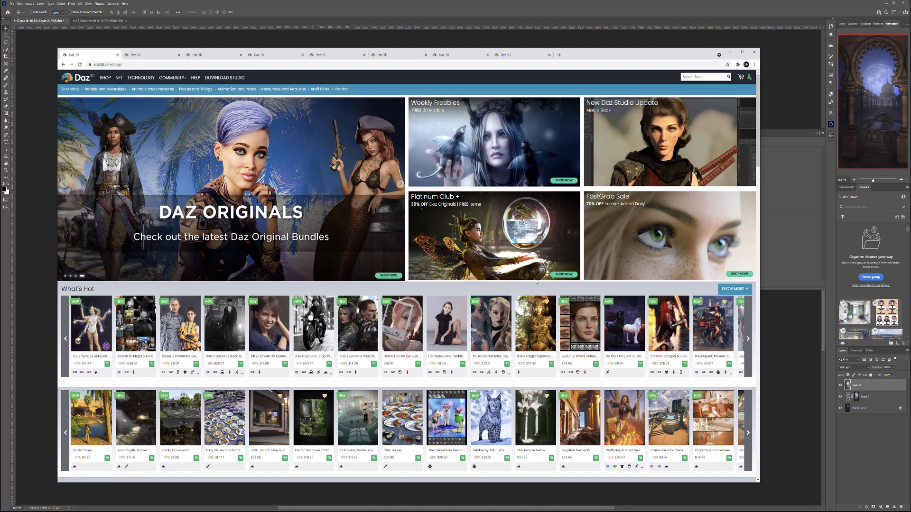
scroll(431, 373, down, 1)
scroll(431, 373, down, 3)
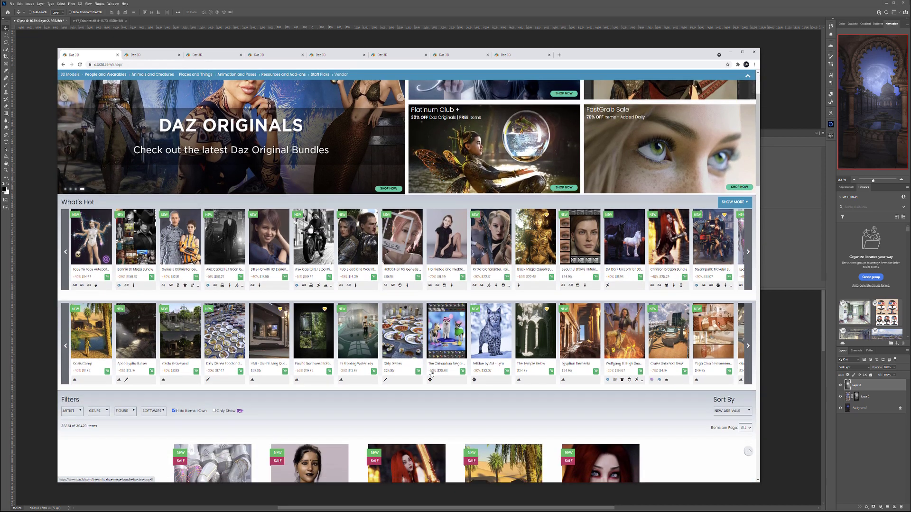
scroll(460, 383, down, 2)
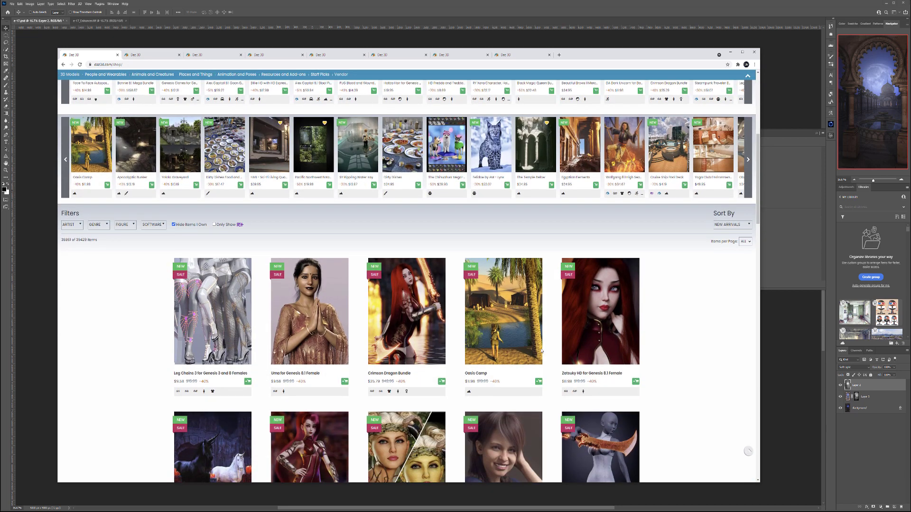
scroll(687, 377, up, 6)
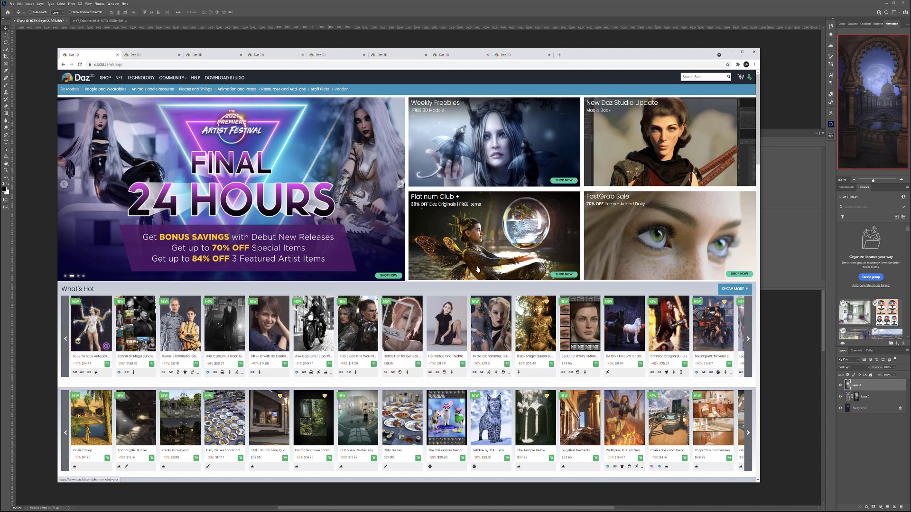
Open the Polish vendor page in the Daz 3D store and browse its product list.
click(159, 55)
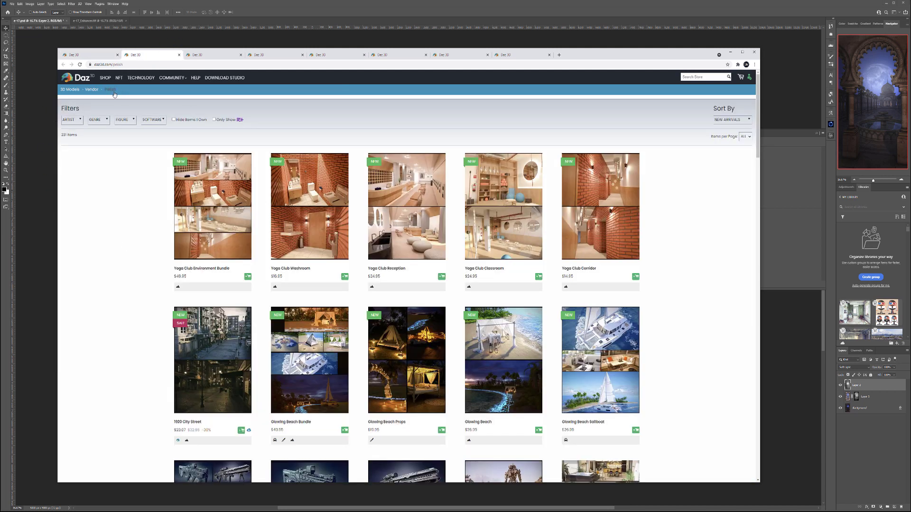
scroll(646, 326, down, 5)
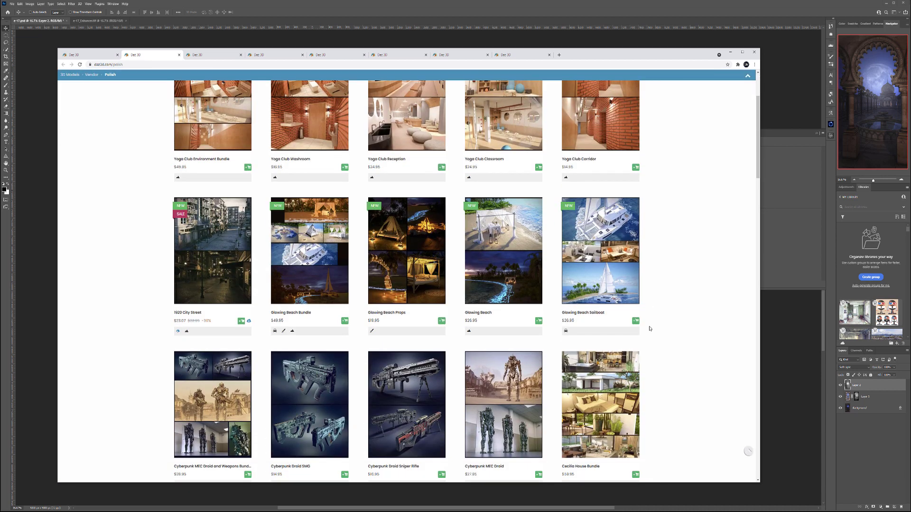
scroll(502, 233, down, 7)
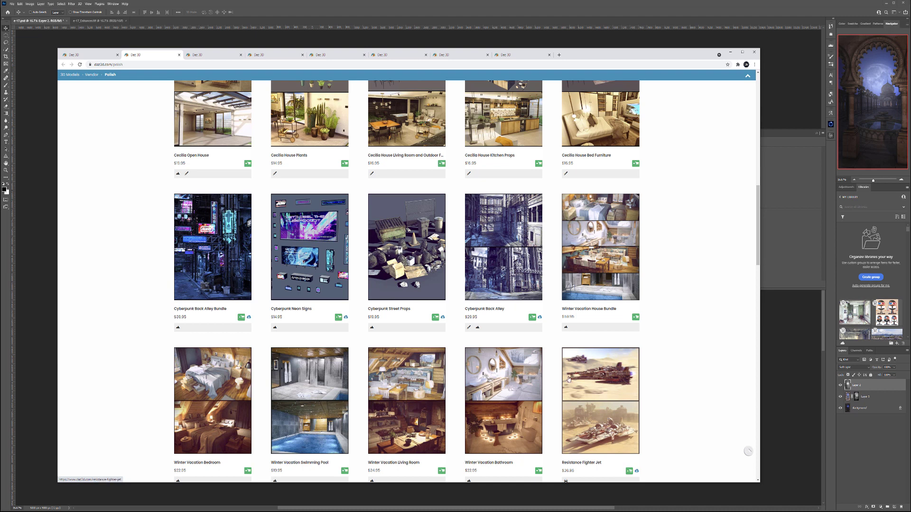
scroll(290, 288, down, 3)
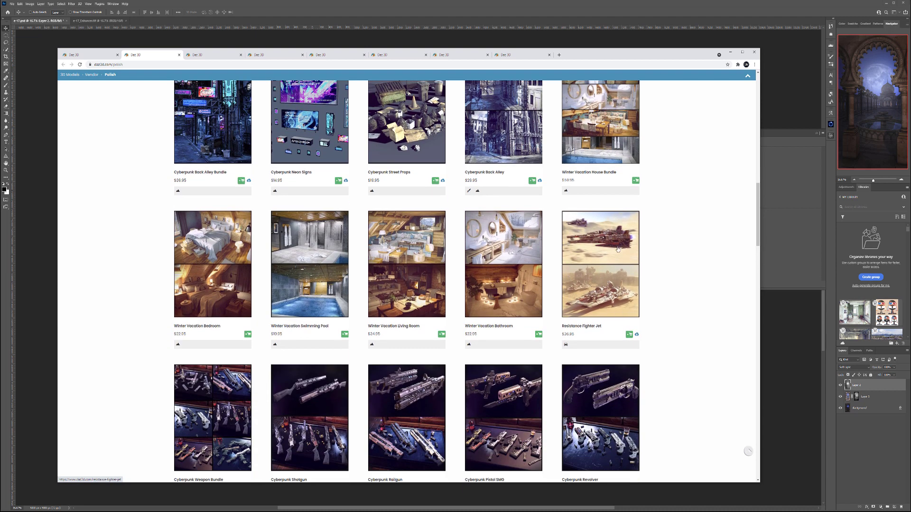
Look over the Polish vendor's Cyberpunk, Winter Vacation, Cecilia House and Glowing Beach products.
scroll(605, 309, down, 3)
scroll(605, 307, down, 3)
scroll(417, 336, up, 4)
scroll(417, 336, up, 10)
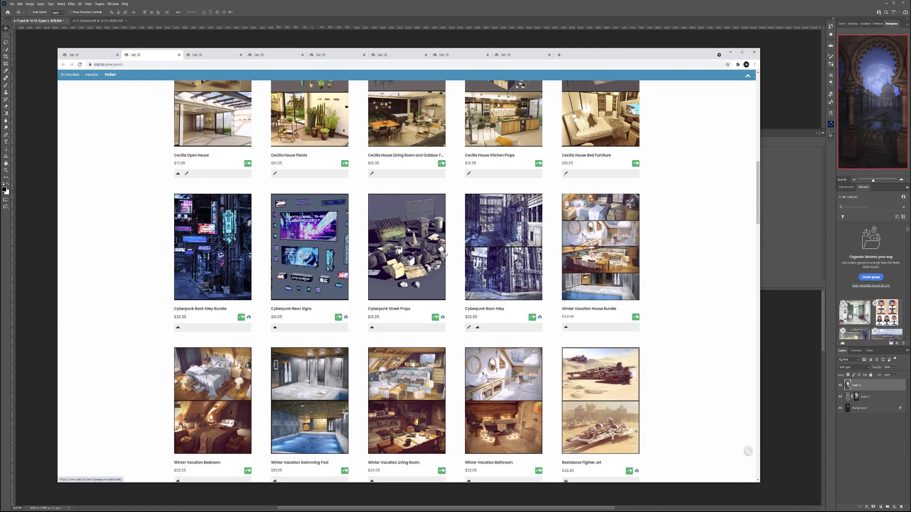
scroll(455, 261, up, 4)
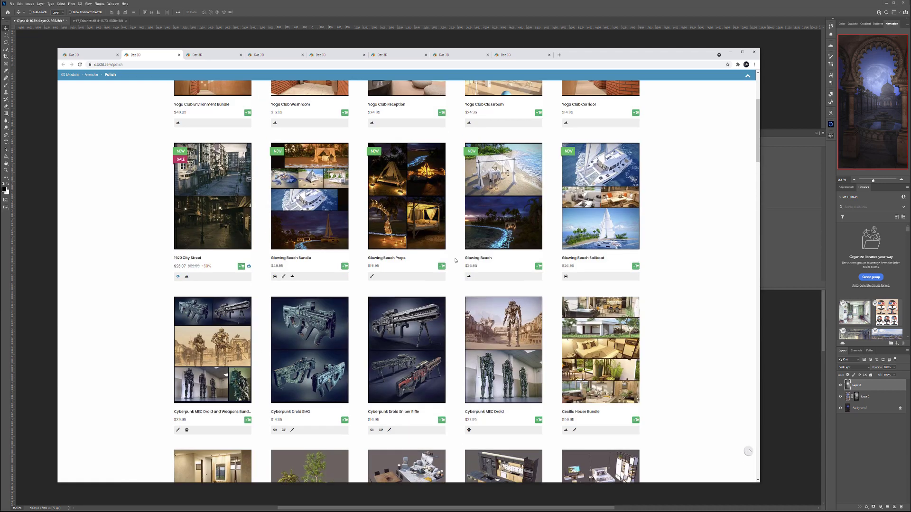
Bring up the Roguey vendor page and look through its ROG Fantasy Home, armor and inn products.
click(215, 55)
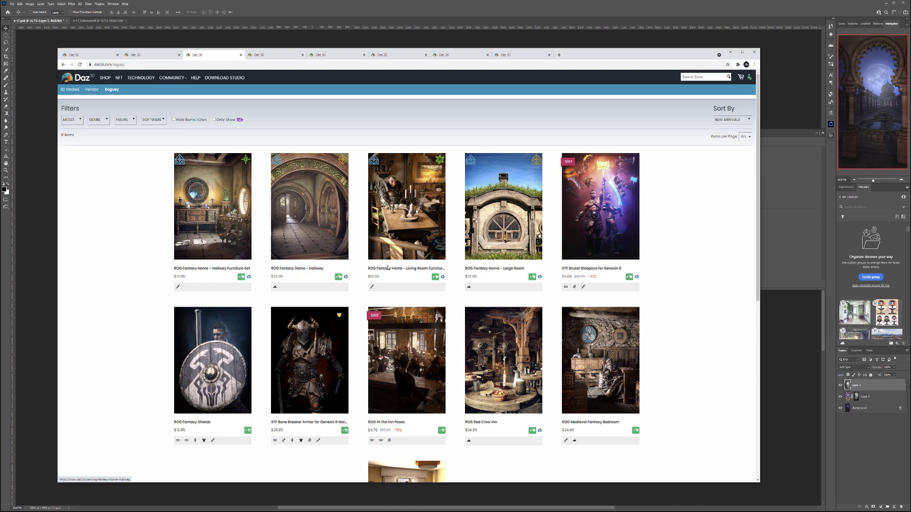
scroll(283, 141, down, 1)
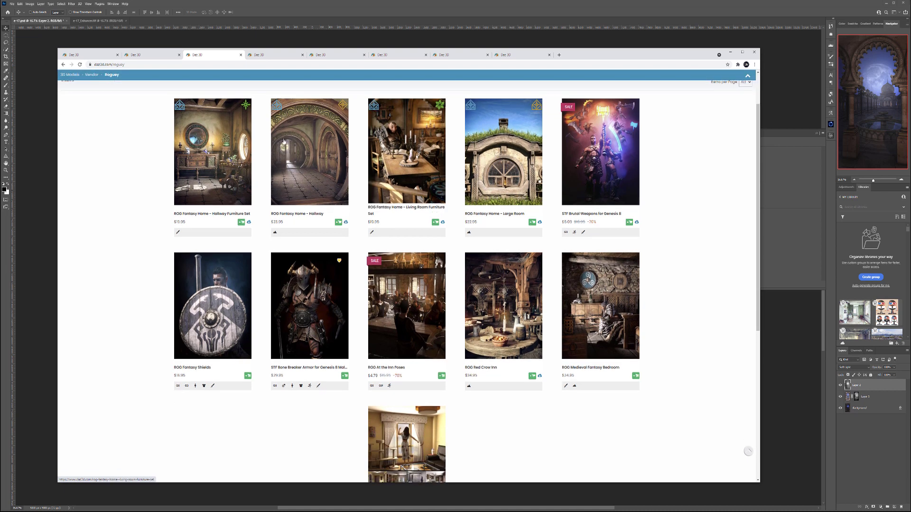
scroll(311, 267, down, 1)
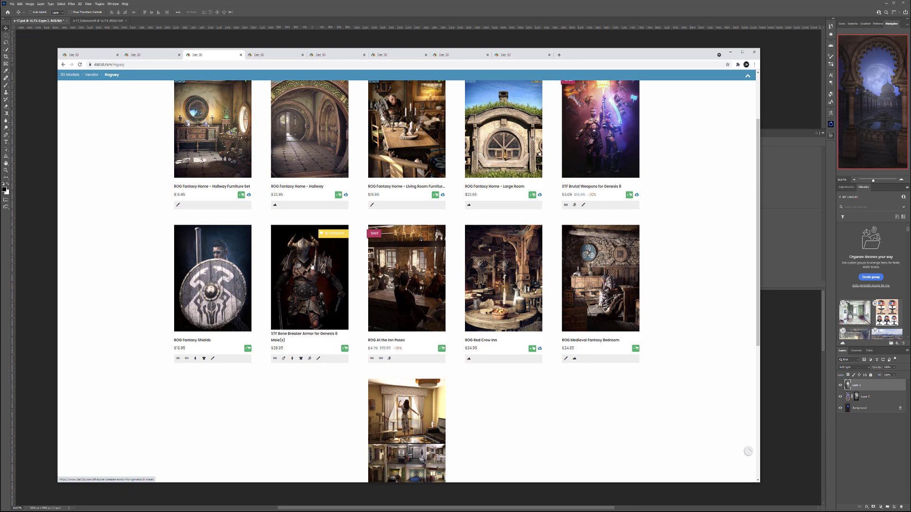
scroll(312, 266, down, 1)
scroll(414, 281, up, 3)
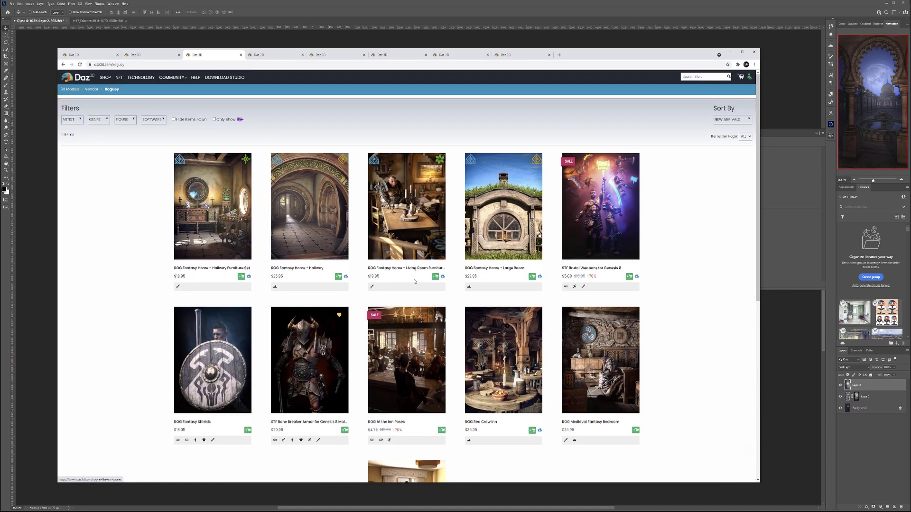
Bring up the vendor page that starts with the Saba'a AlKair Bundle and skim its full product list.
click(263, 56)
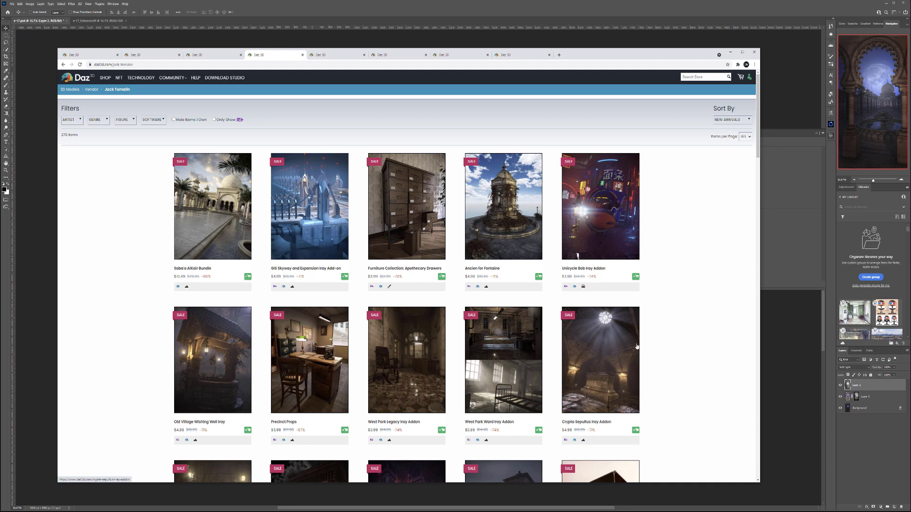
scroll(647, 326, down, 3)
scroll(647, 326, up, 3)
drag(757, 140, 752, 441)
middle_drag(752, 440, 741, 213)
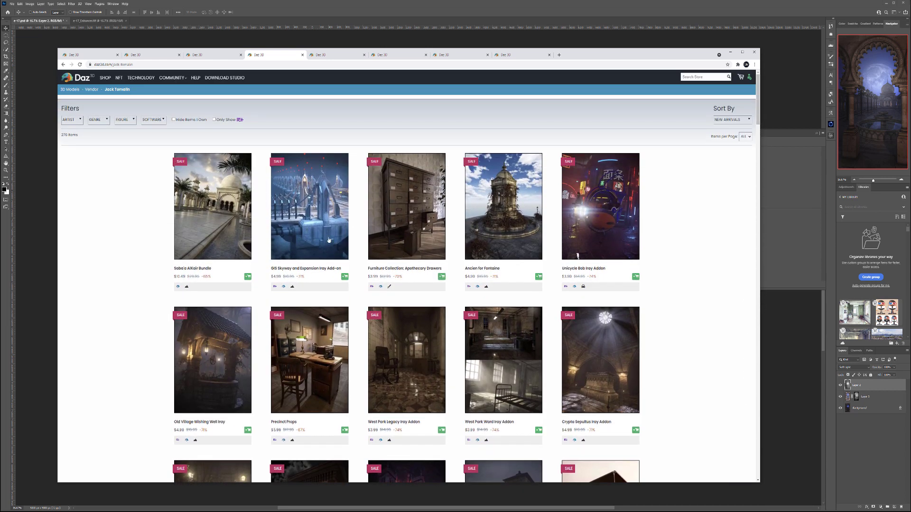
Bring up the petipet vendor page and browse its sci-fi, spacecraft and modern house products.
click(339, 53)
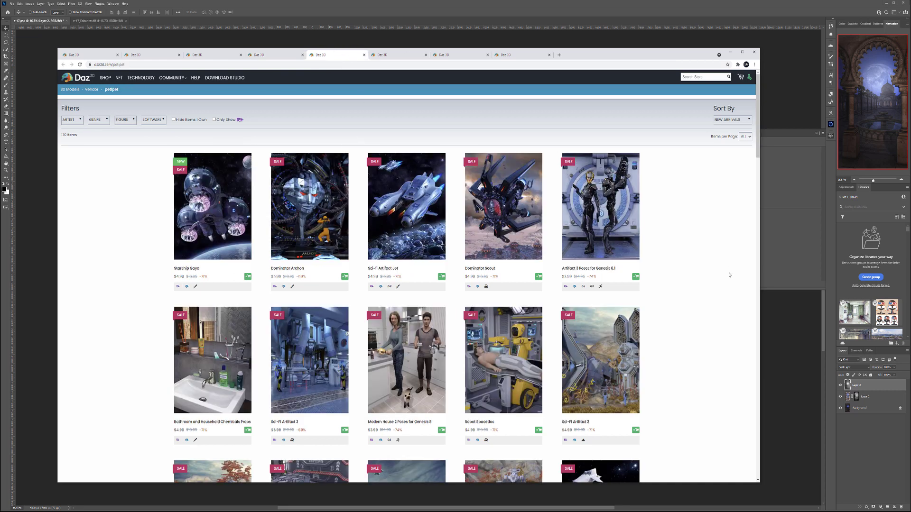
scroll(701, 276, down, 6)
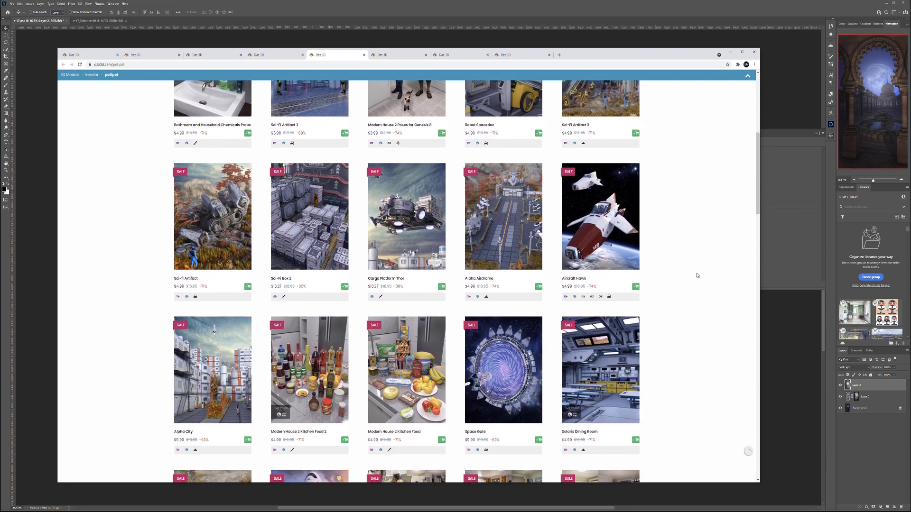
scroll(667, 307, down, 3)
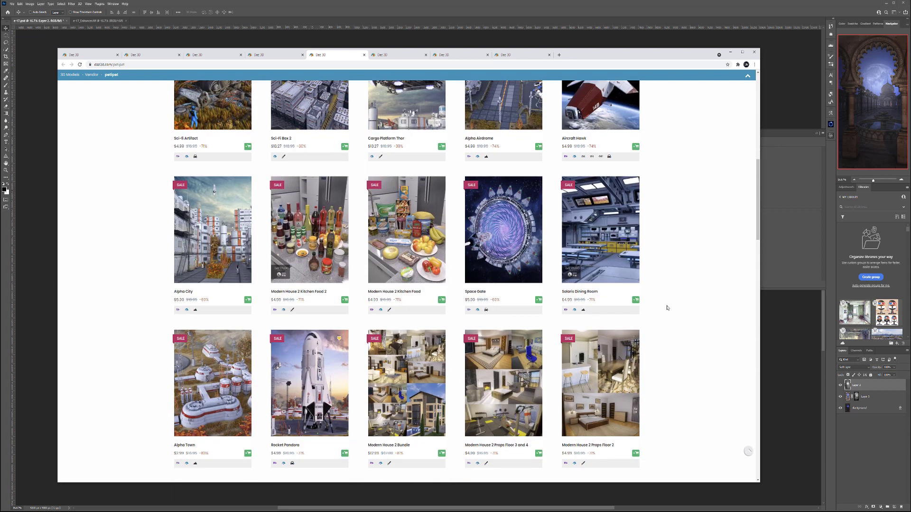
scroll(667, 308, down, 7)
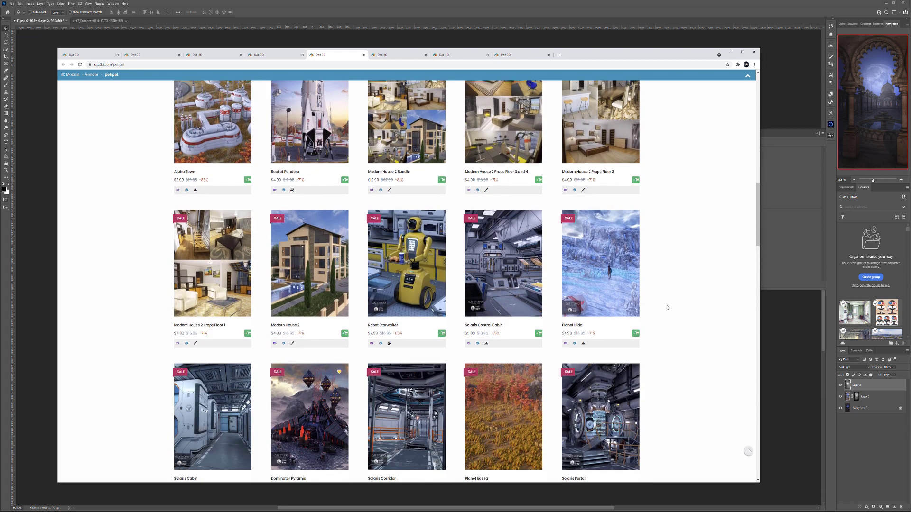
scroll(617, 335, down, 3)
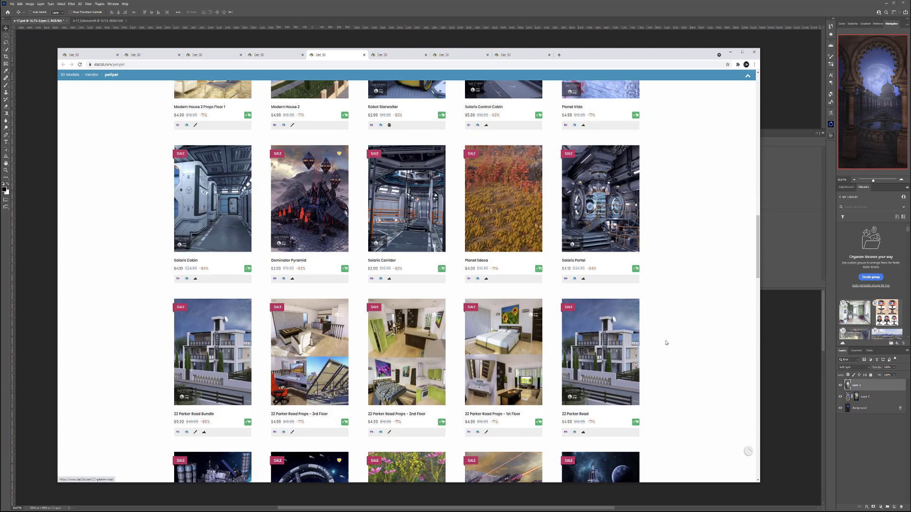
scroll(665, 340, up, 4)
Bring up the Stonemason vendor page, browse its environment sets and return to the start of the list.
click(384, 59)
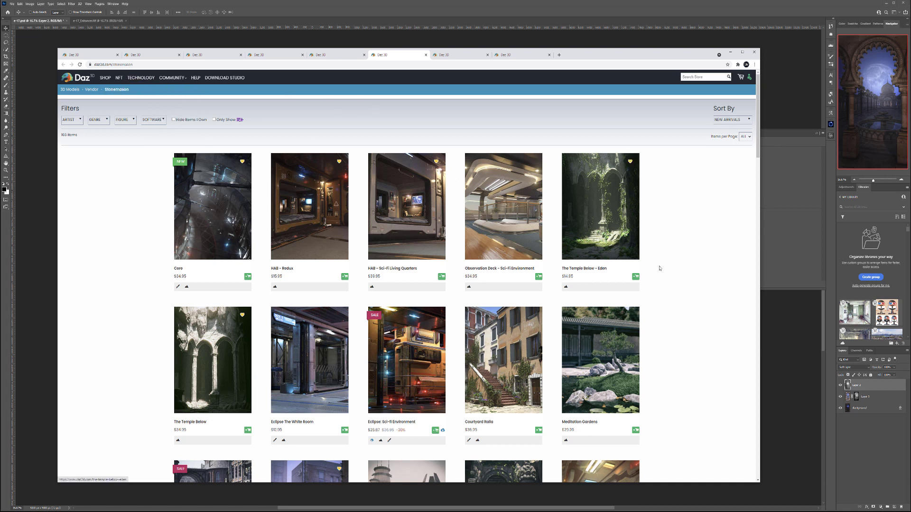
scroll(665, 274, down, 3)
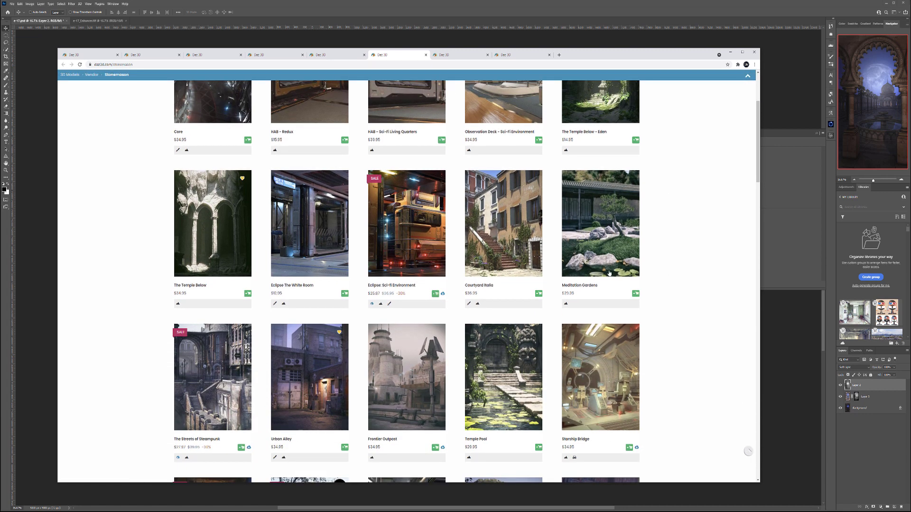
scroll(672, 280, down, 1)
scroll(671, 279, down, 4)
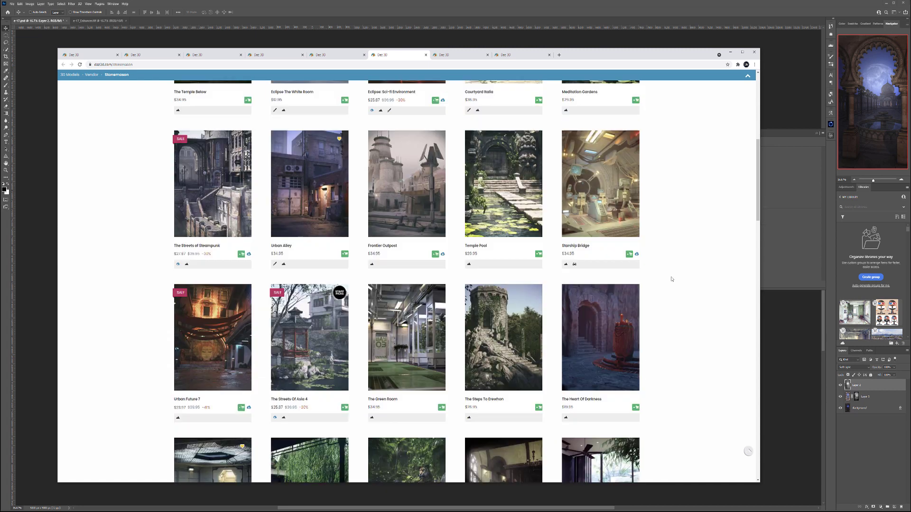
scroll(671, 279, down, 2)
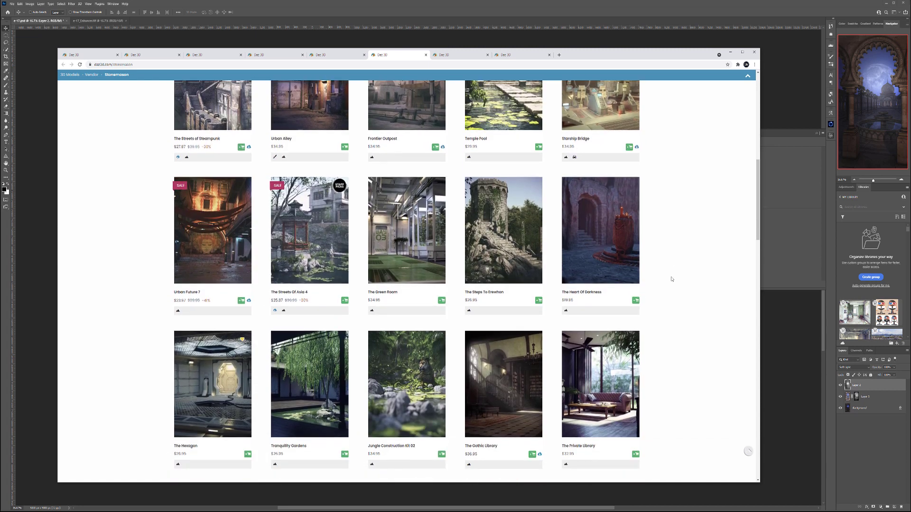
scroll(648, 267, down, 3)
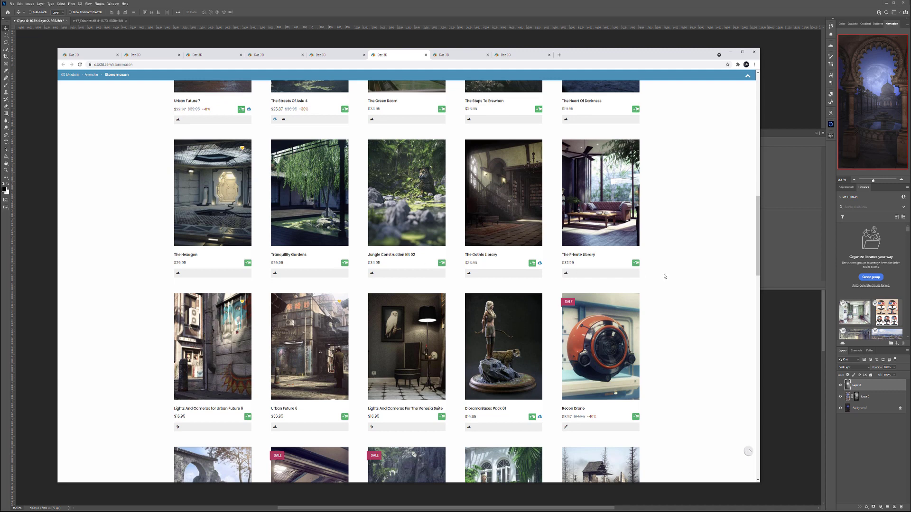
scroll(664, 276, down, 7)
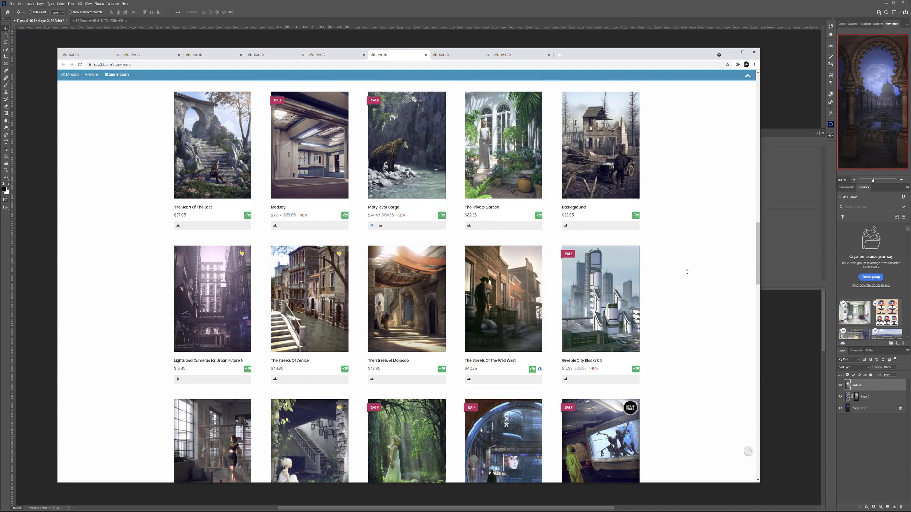
scroll(685, 272, up, 5)
scroll(686, 271, up, 15)
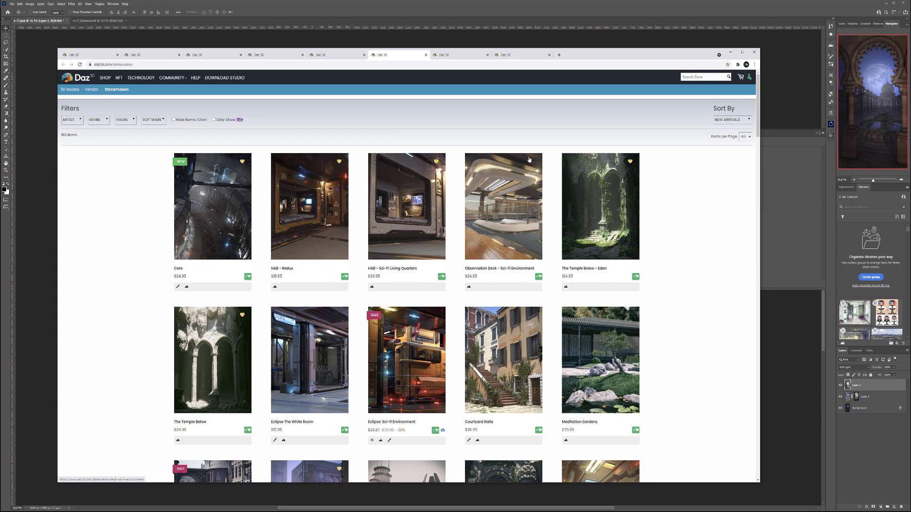
Bring up the vendor page with Ron's Sand and Ron's Light Radiance and browse its brush and effect products.
click(456, 55)
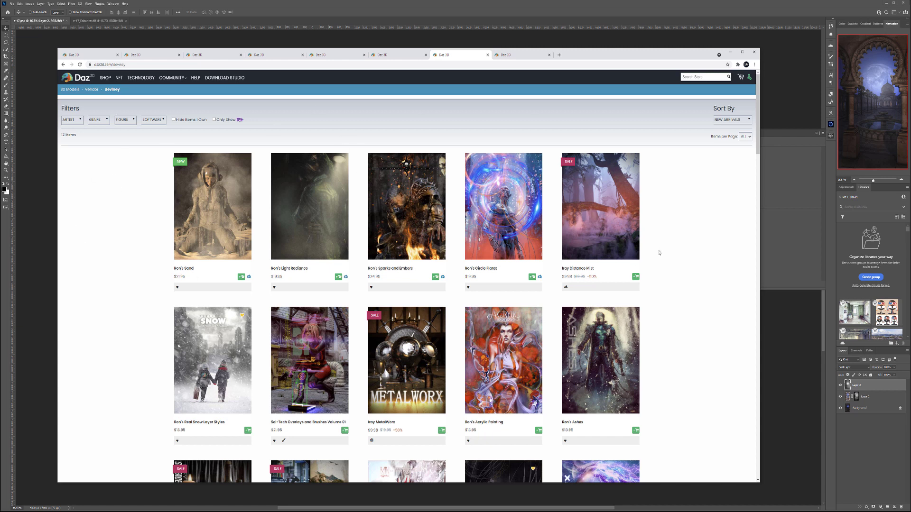
scroll(658, 253, down, 2)
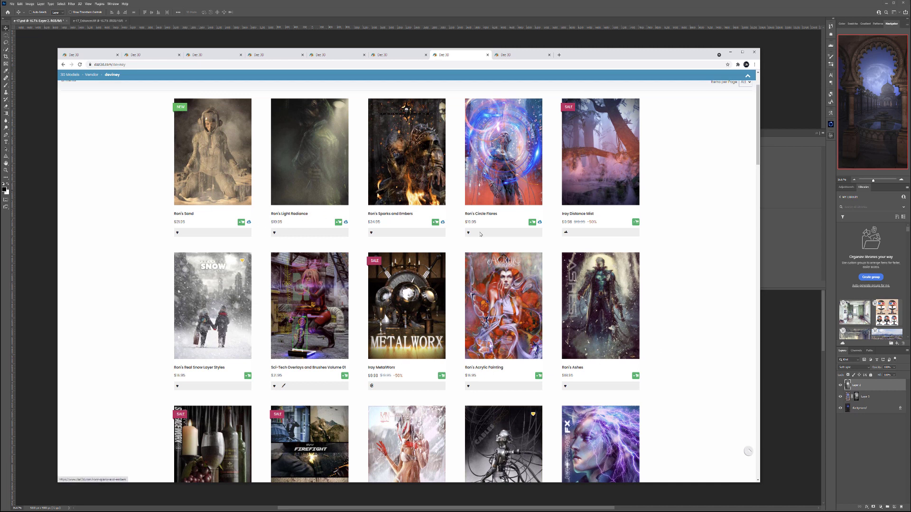
scroll(481, 234, down, 3)
scroll(177, 244, up, 4)
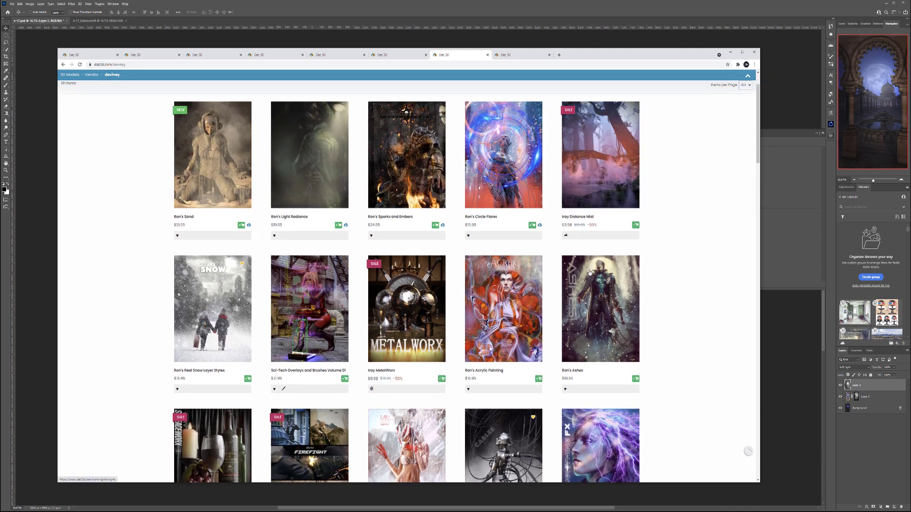
scroll(513, 291, down, 9)
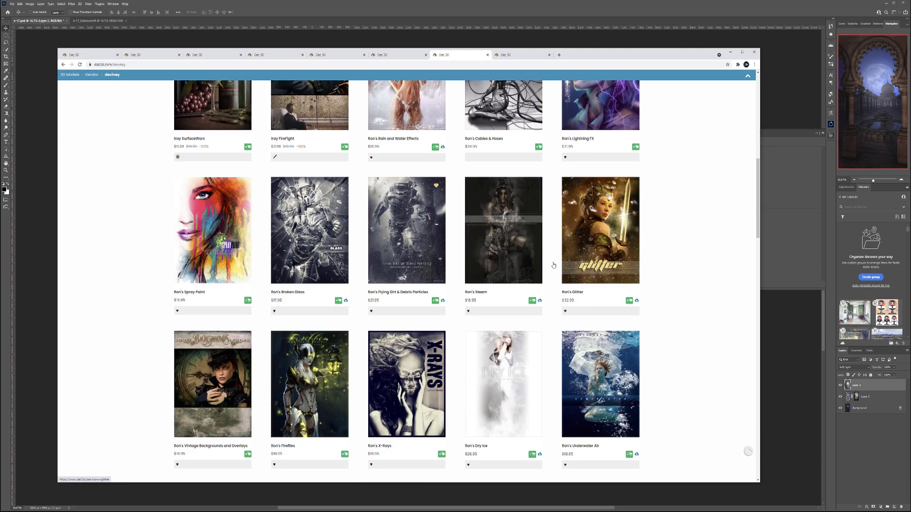
scroll(513, 290, down, 1)
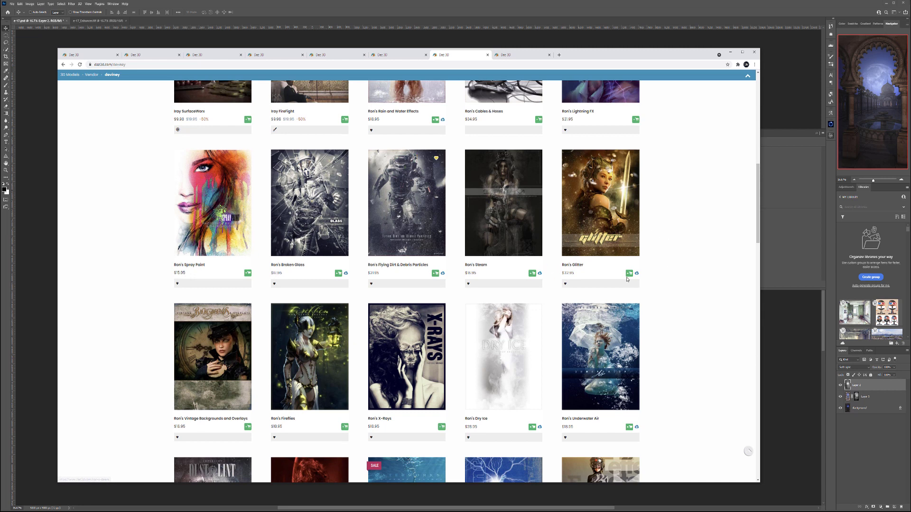
scroll(529, 225, up, 4)
scroll(562, 241, up, 15)
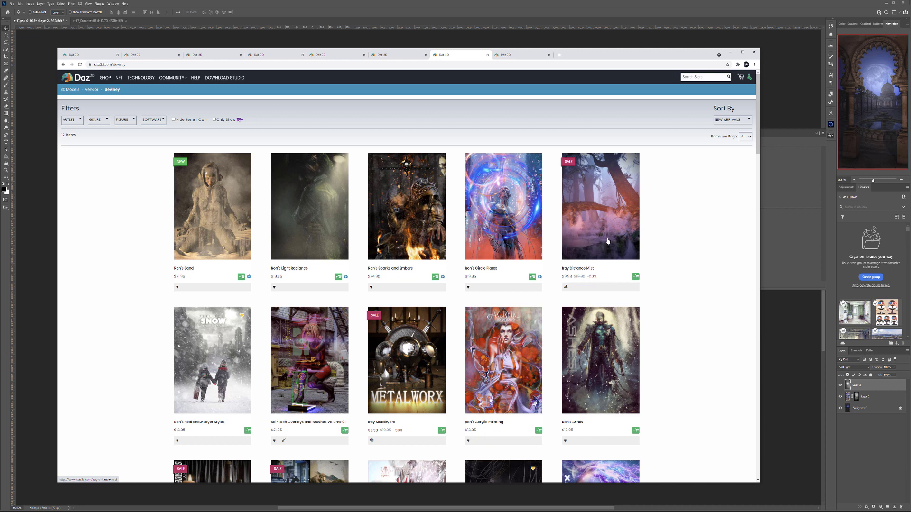
Bring up The AntFarm vendor page, browse its construction sets and environments, and return to the start of the list.
key(ctrl+Tab)
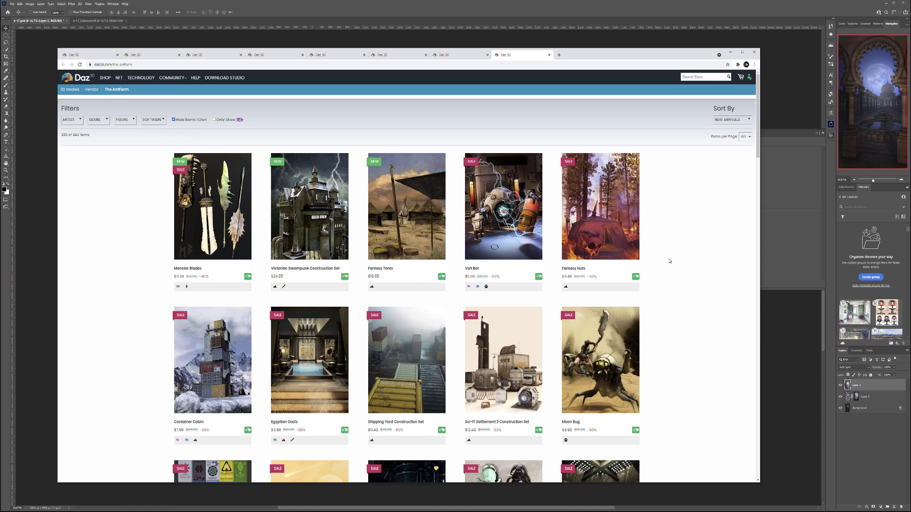
scroll(669, 261, down, 3)
scroll(670, 261, down, 2)
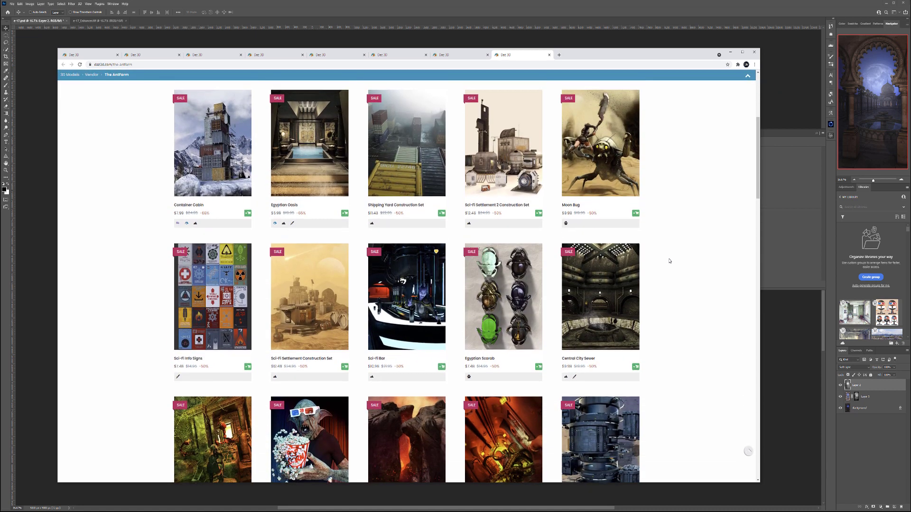
scroll(670, 261, down, 2)
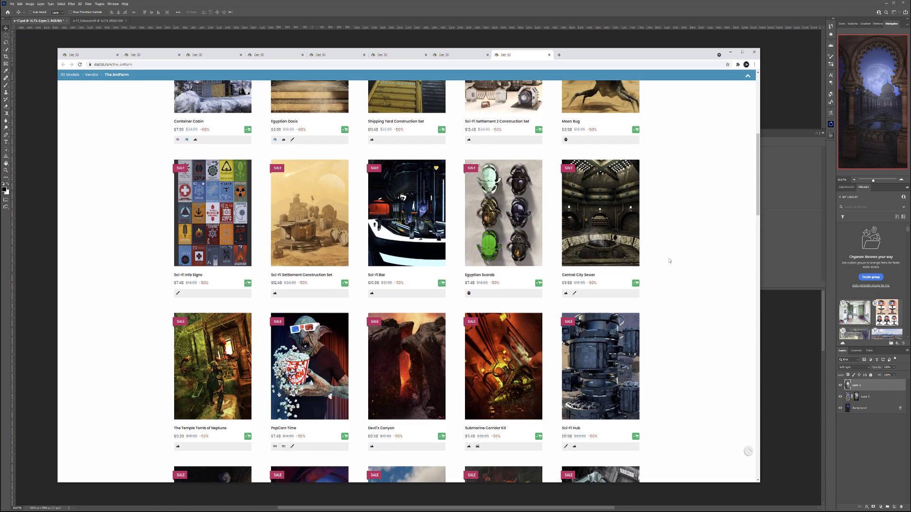
scroll(670, 261, down, 3)
scroll(694, 280, down, 7)
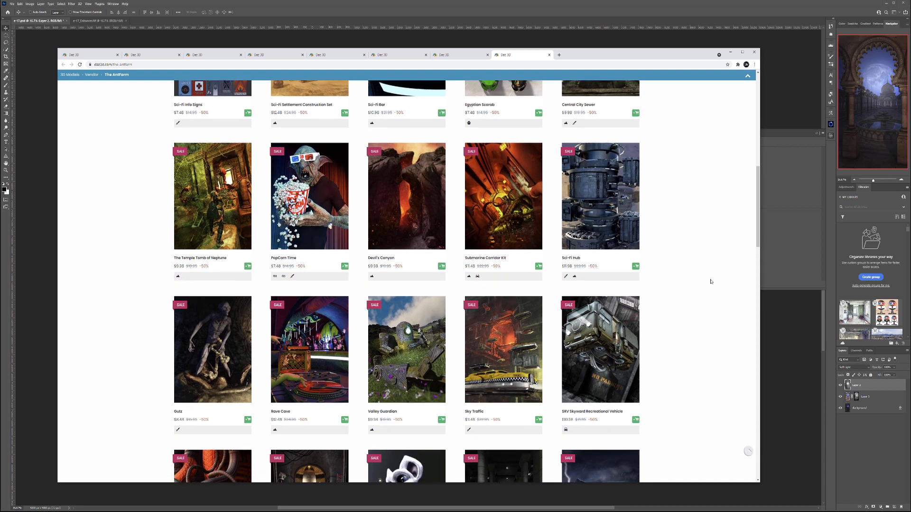
scroll(692, 285, down, 2)
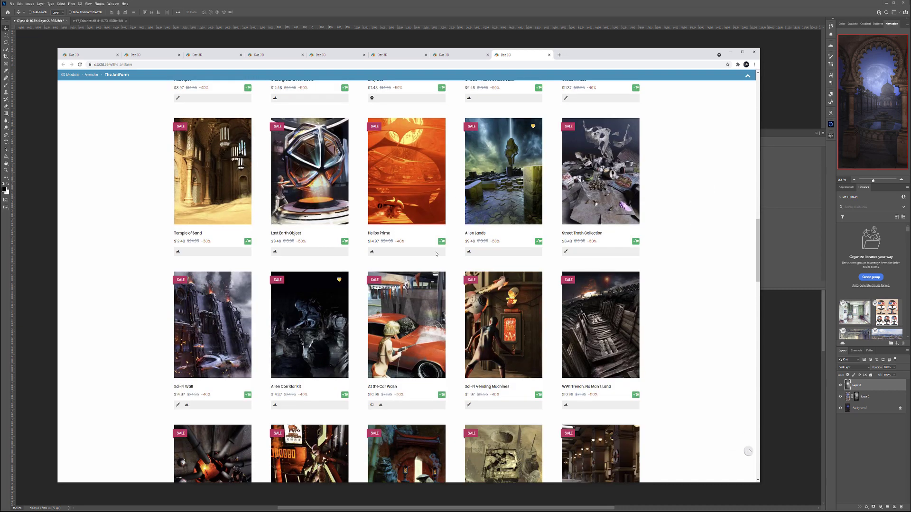
scroll(648, 289, down, 3)
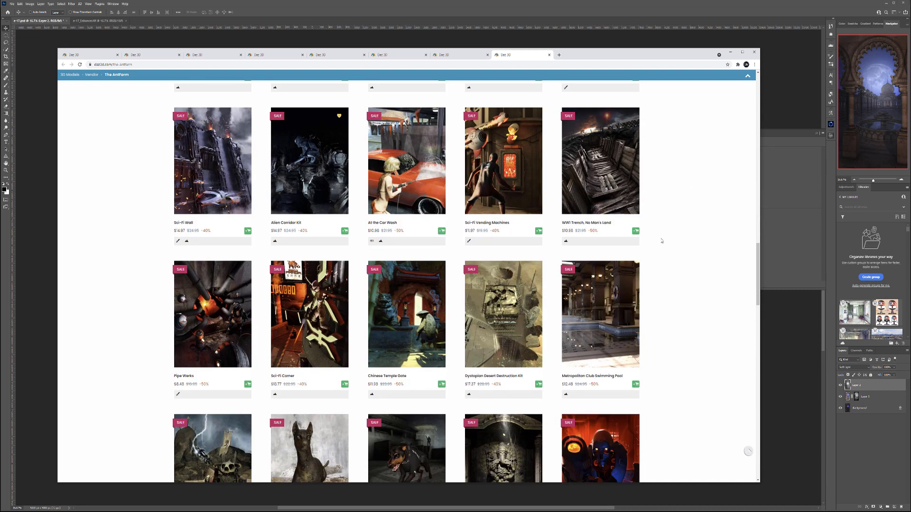
scroll(612, 271, down, 3)
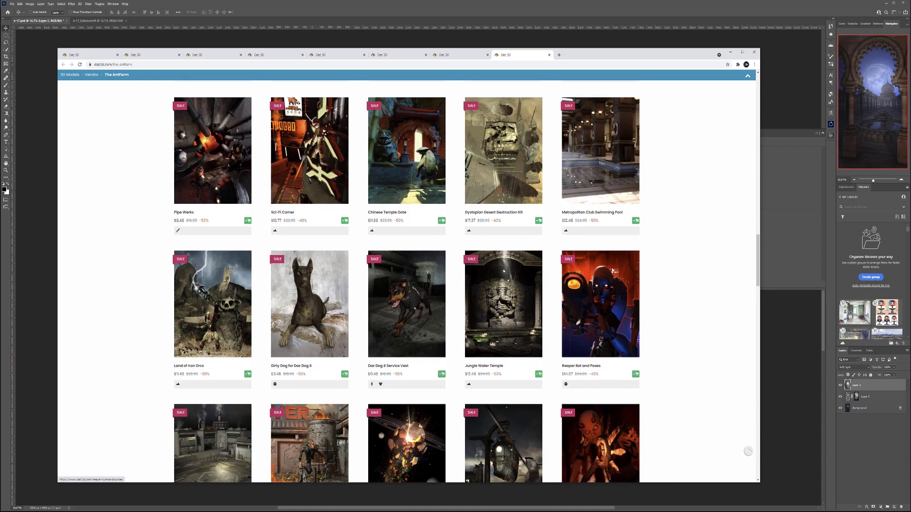
scroll(691, 274, down, 15)
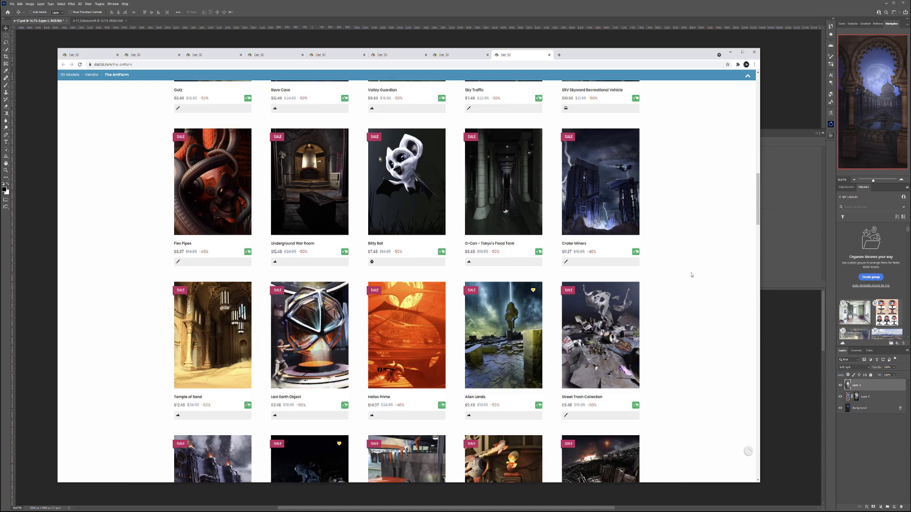
scroll(692, 275, up, 20)
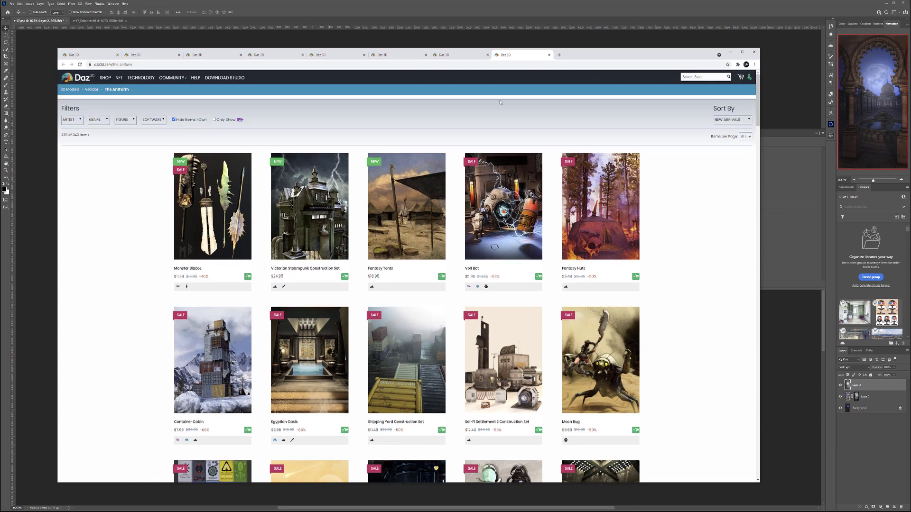
Go back to the Daz 3D shop's main page, then minimize the browser to return to the palace image in Photoshop.
click(106, 78)
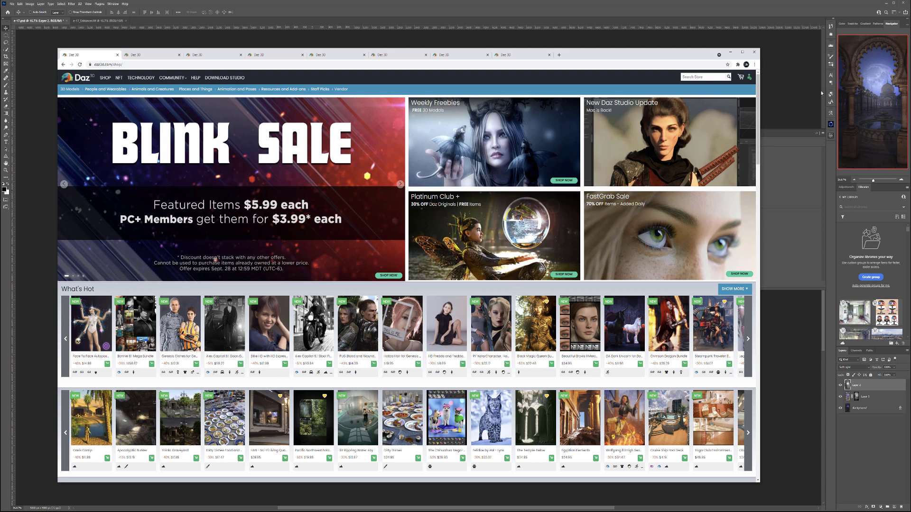
click(729, 52)
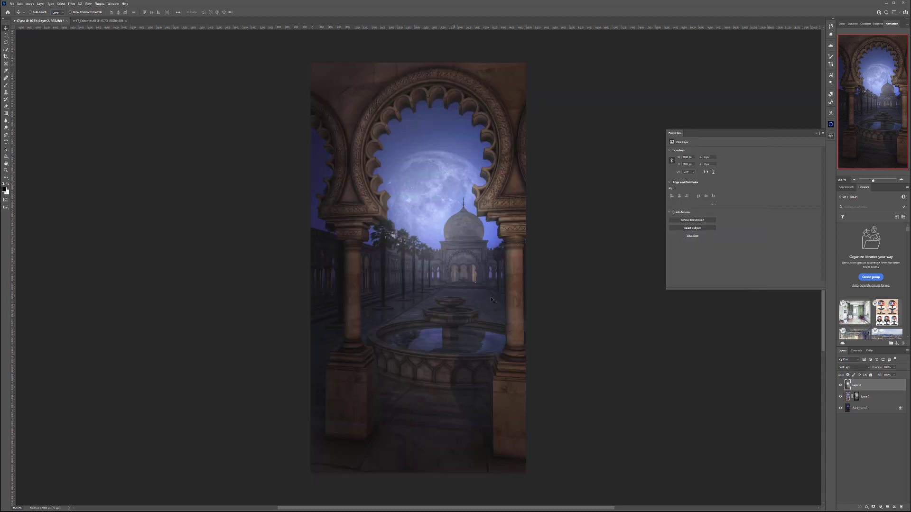